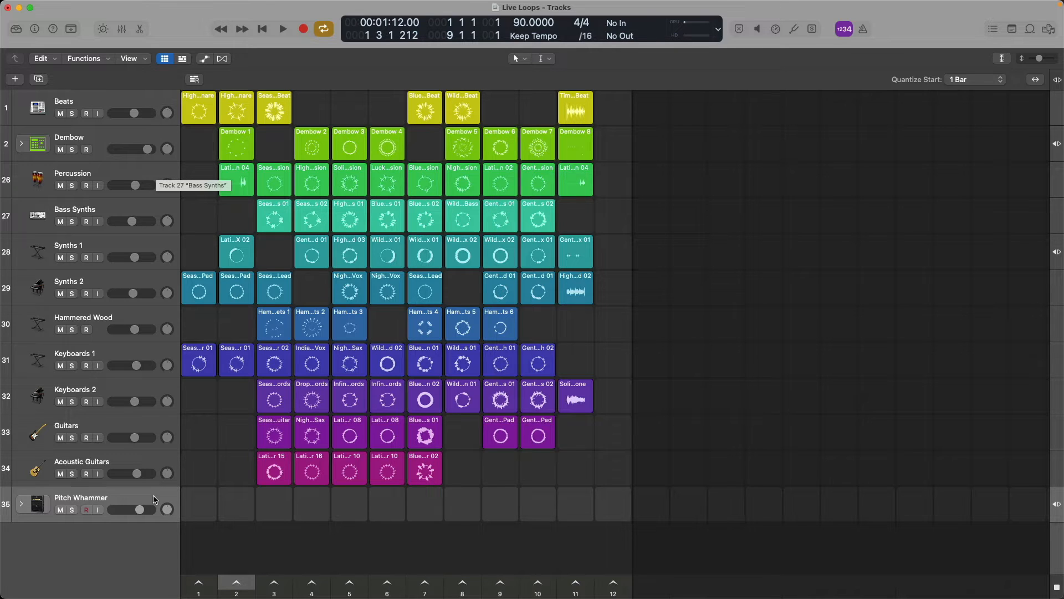
# Mute and unmute the Guitars track, and solo and unsolo it
pyautogui.click(61, 438)
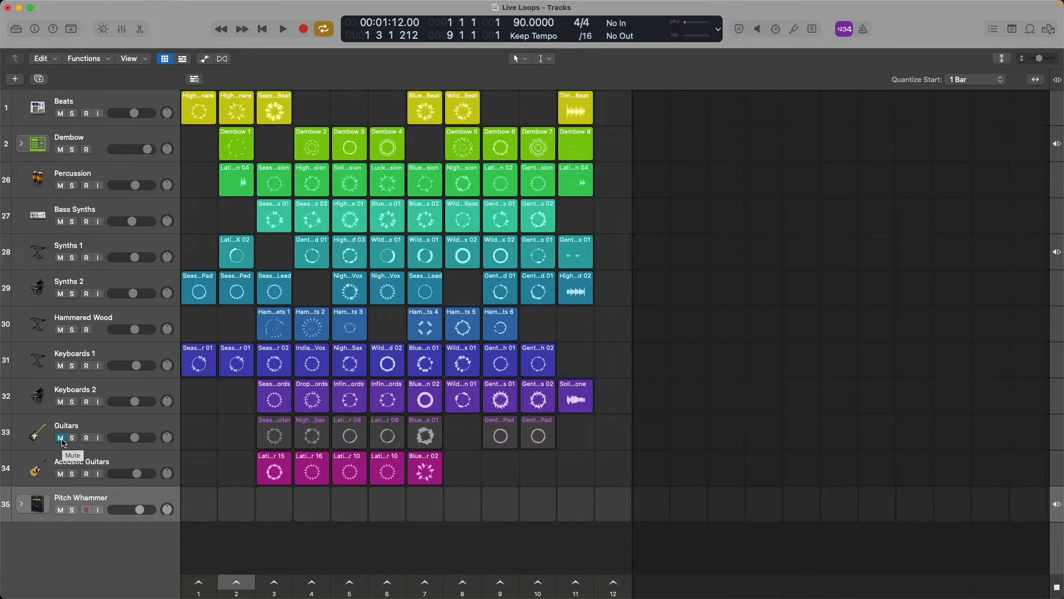
pyautogui.click(60, 438)
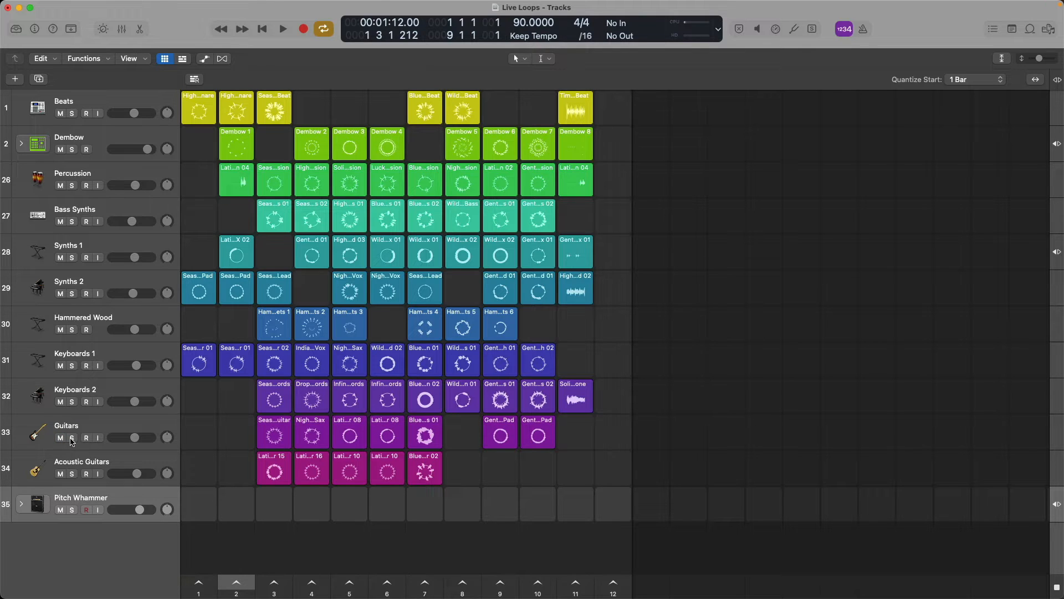
pyautogui.click(71, 438)
pyautogui.click(72, 437)
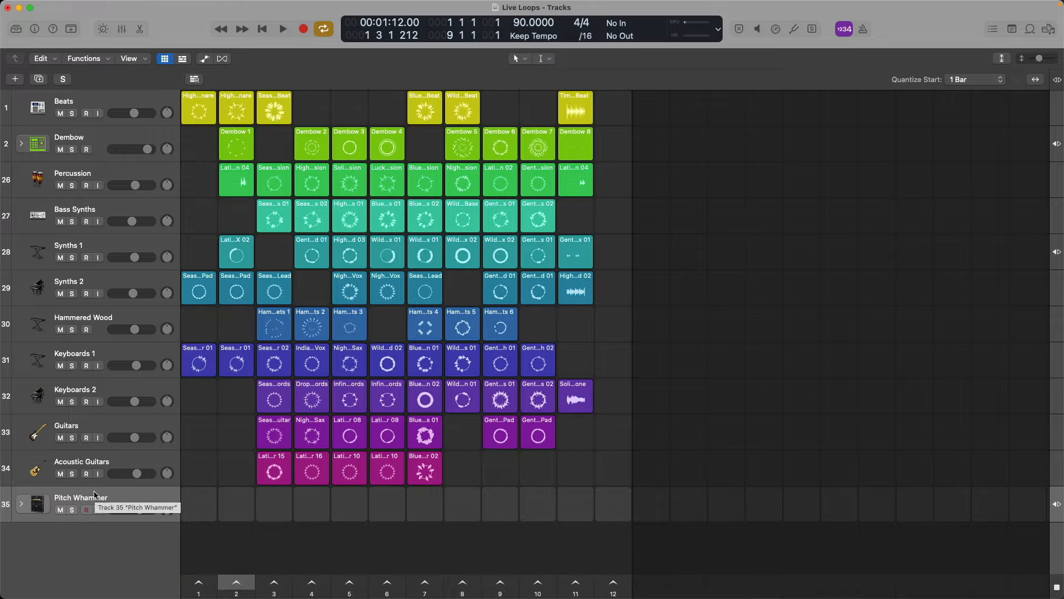
# Examine the Guitars track's channel strip and cell settings along with the full mixer, and hide both views again
pyautogui.click(133, 426)
pyautogui.press('i')
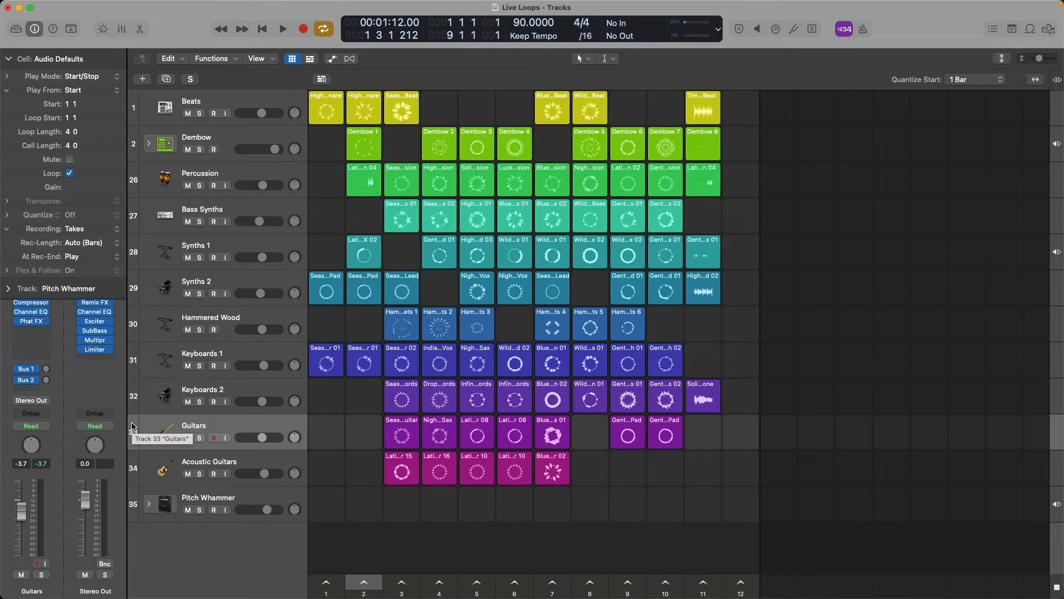
pyautogui.click(18, 59)
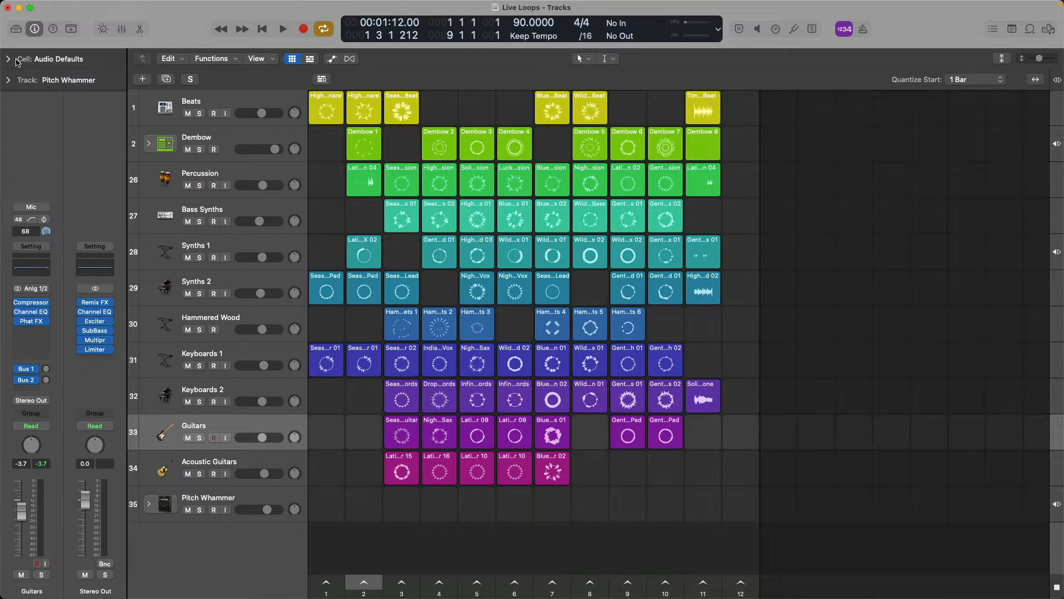
pyautogui.press('x')
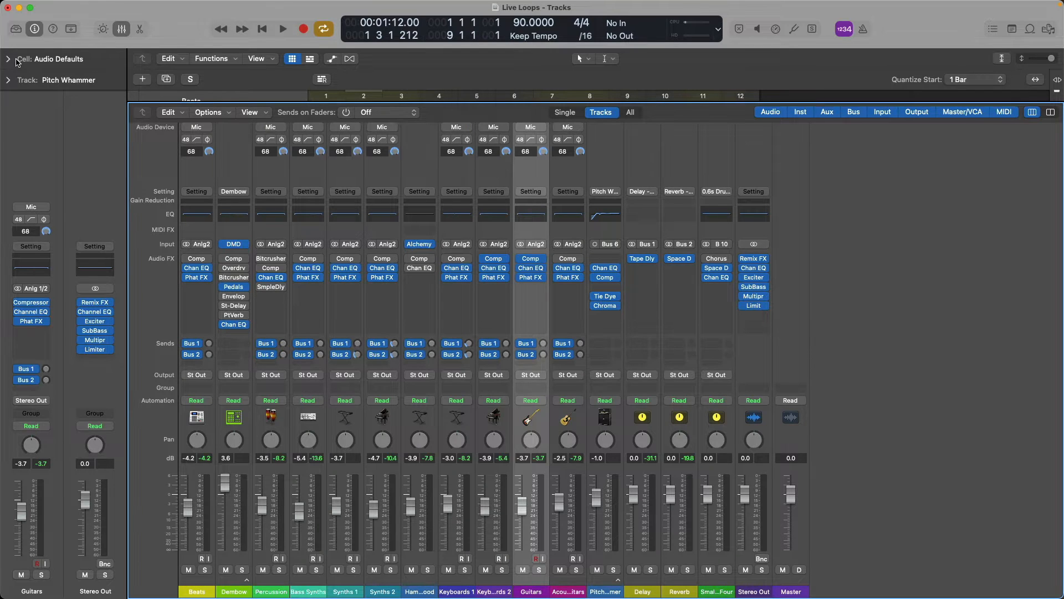
pyautogui.press('x')
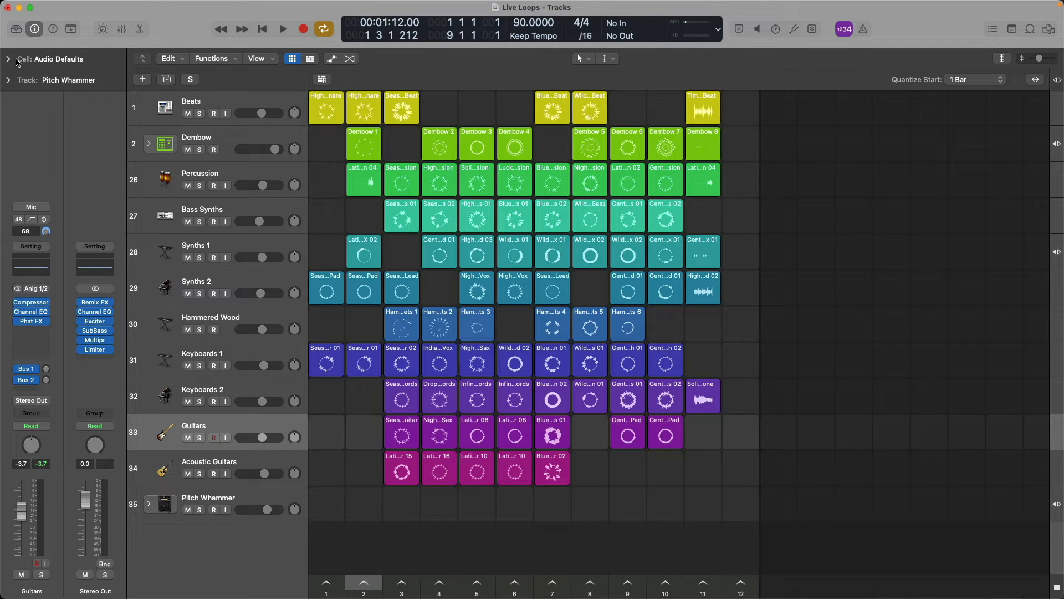
pyautogui.press('i')
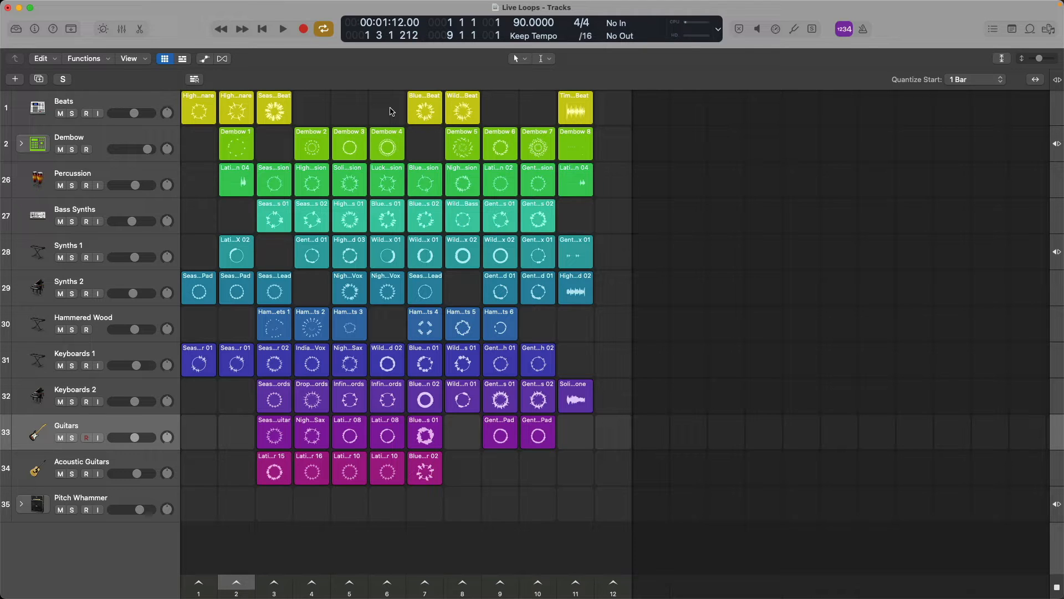
# Audition the Bass Synths cell in scene 5, stop it, and briefly start and stop the main playback
pyautogui.moveTo(353, 211)
pyautogui.click(355, 218)
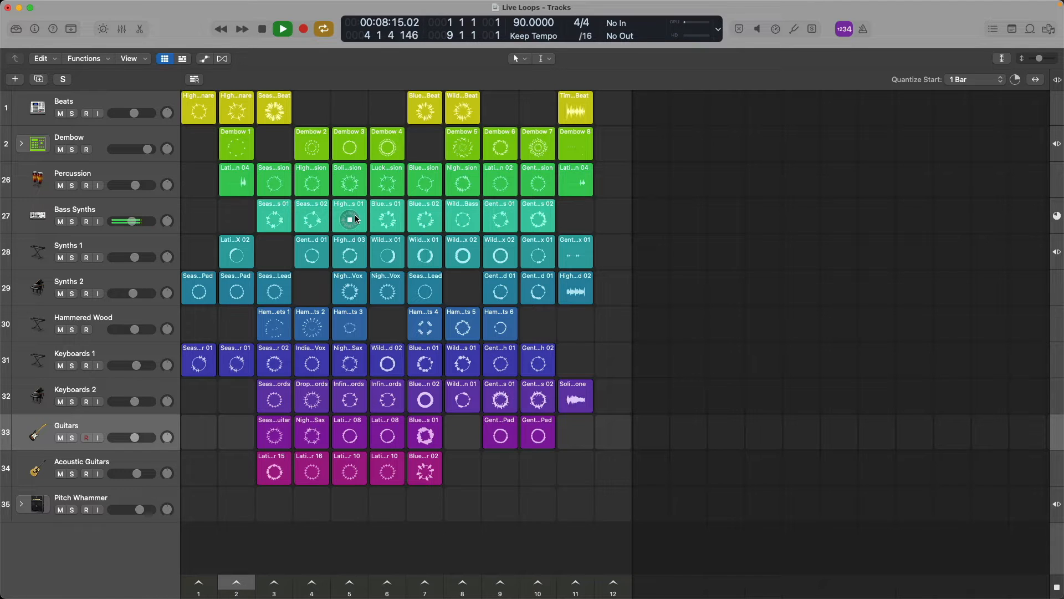
pyautogui.click(355, 219)
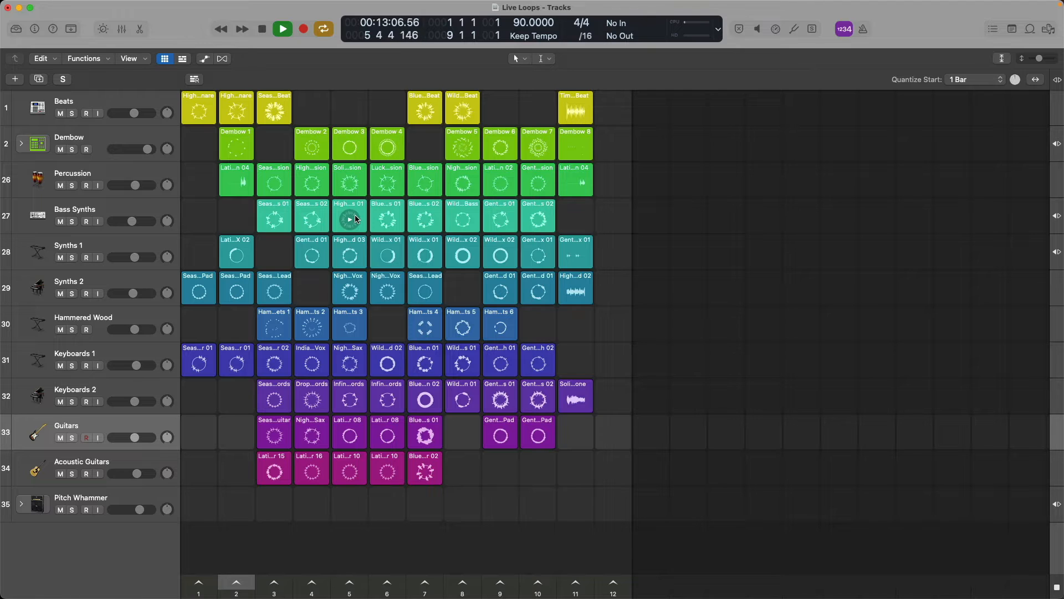
pyautogui.press('space')
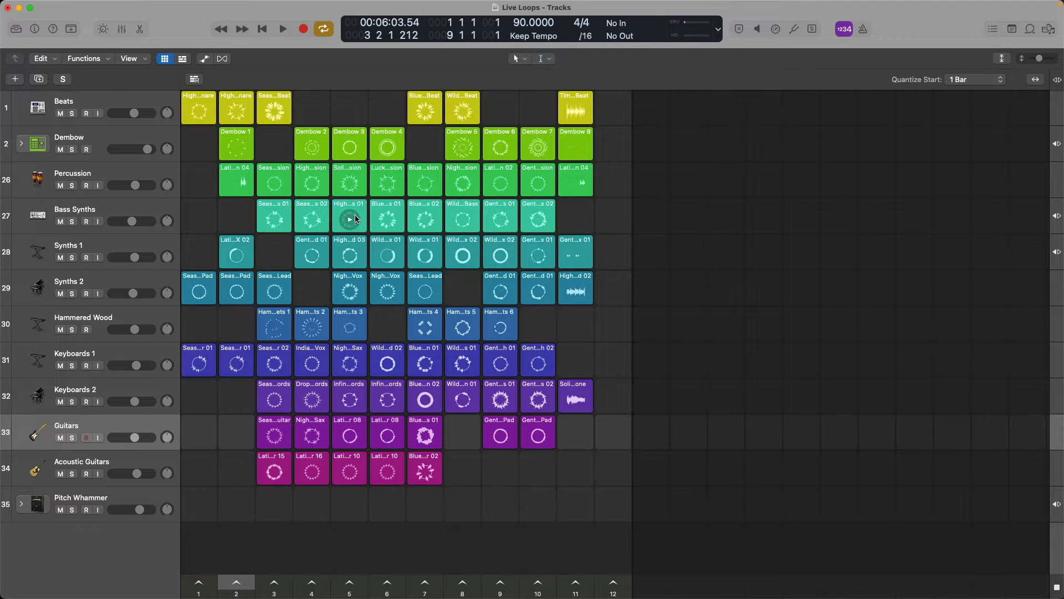
pyautogui.click(280, 31)
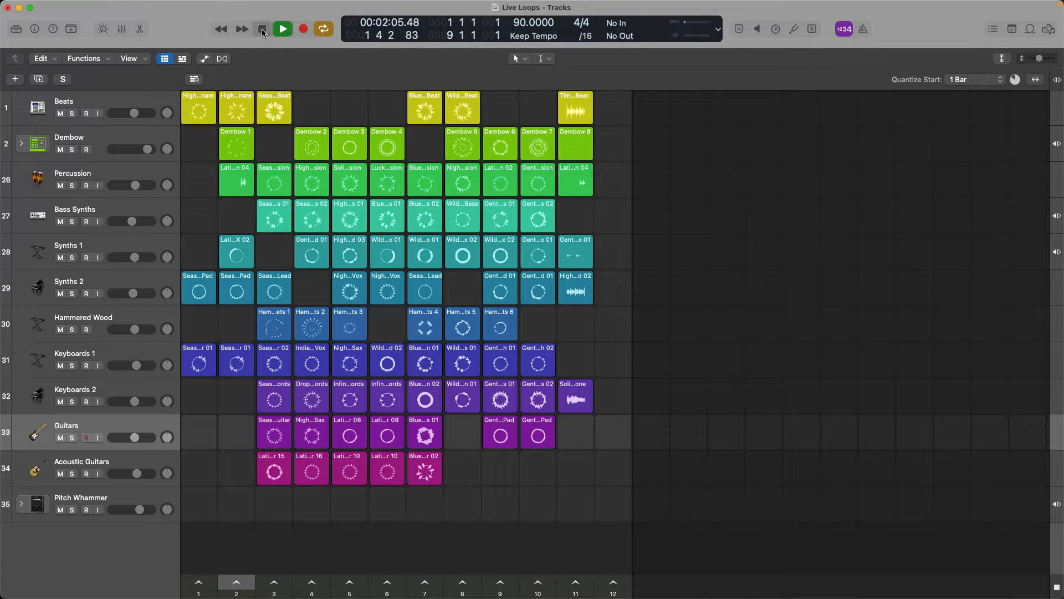
pyautogui.click(262, 29)
# Layer the Keyboards 1 cell in scene 3, Bass Synths in scene 5 and Beats in scene 7, and stop them one by one
pyautogui.click(275, 365)
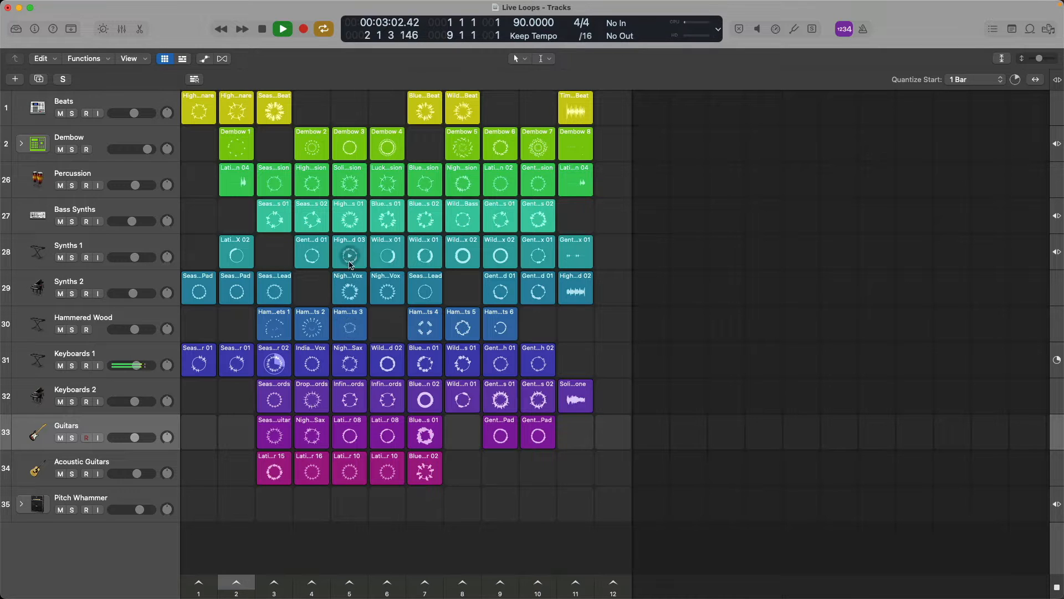
pyautogui.click(350, 221)
pyautogui.click(424, 111)
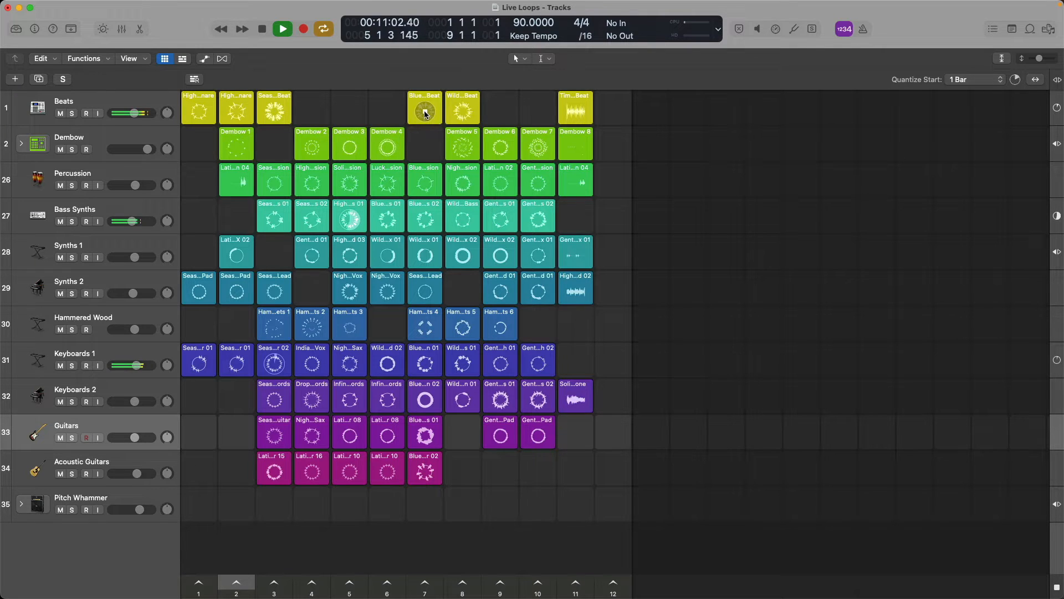
pyautogui.click(275, 366)
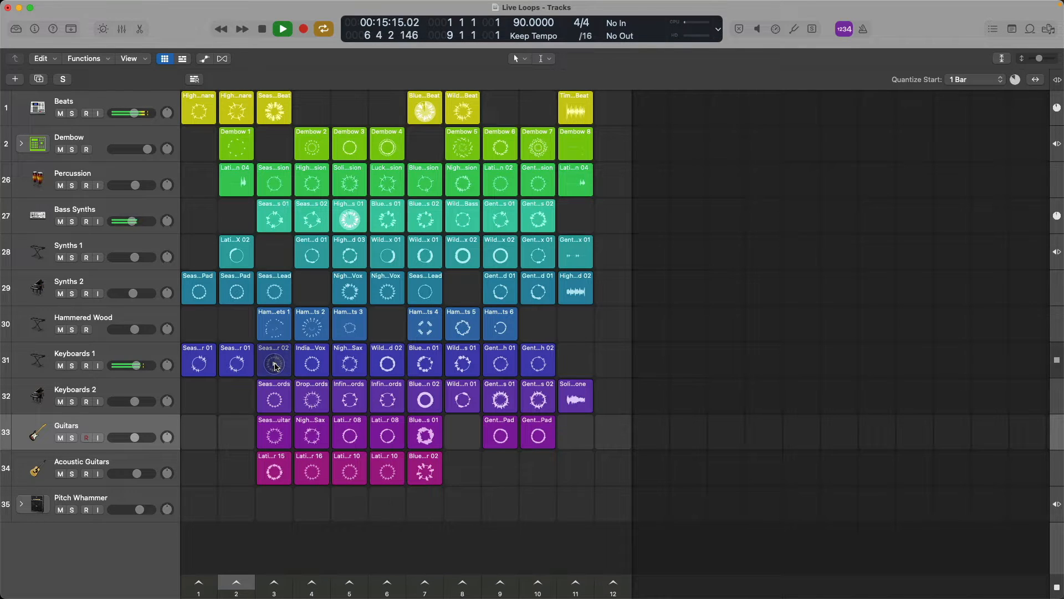
pyautogui.click(350, 222)
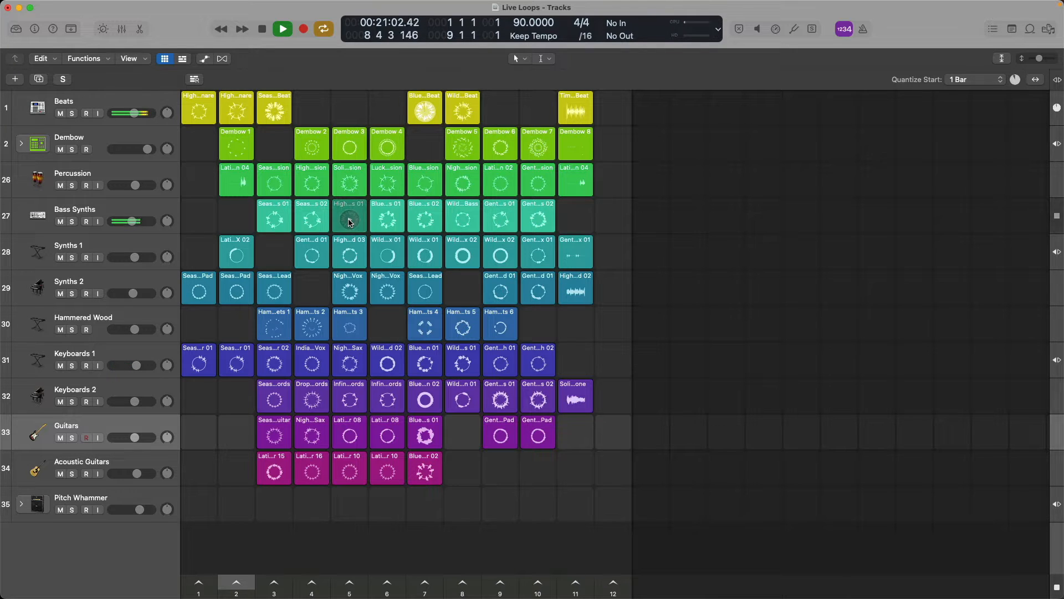
pyautogui.click(424, 111)
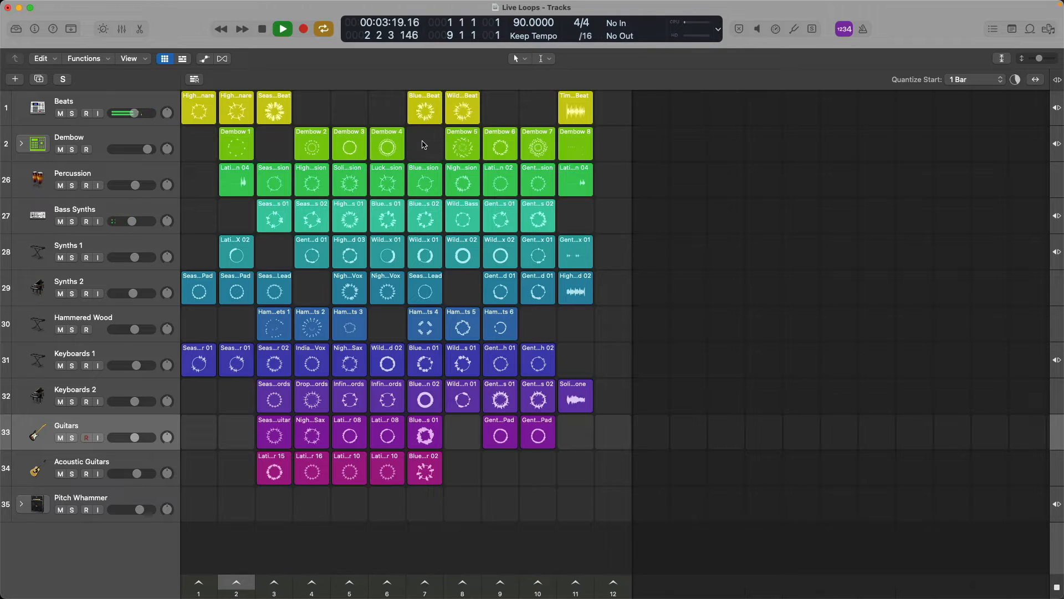
pyautogui.press('space')
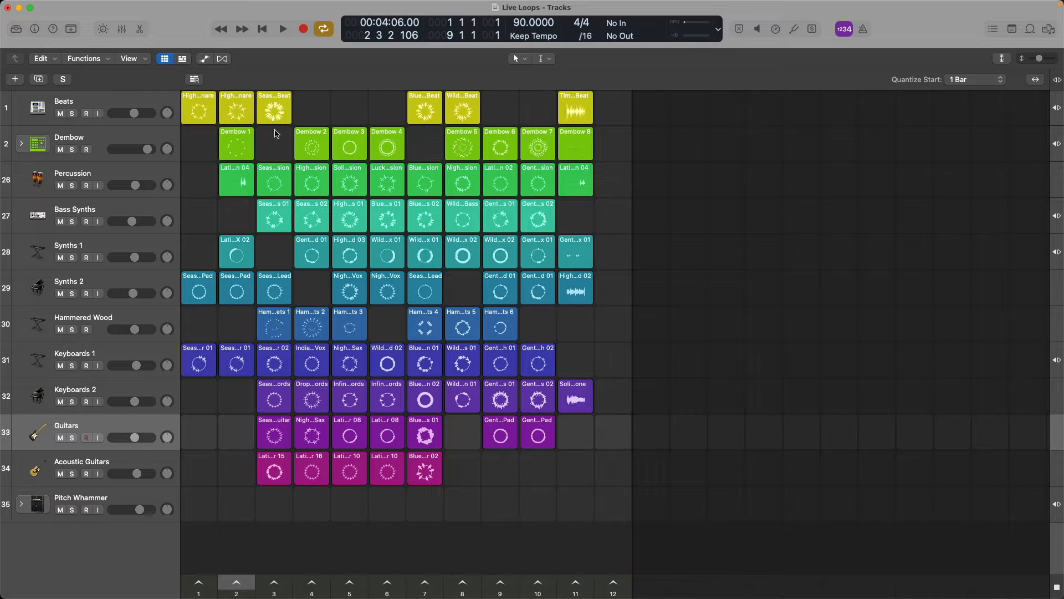
# Open the first Beats cell's audio for editing and look at its automation and processing functions
pyautogui.click(162, 104)
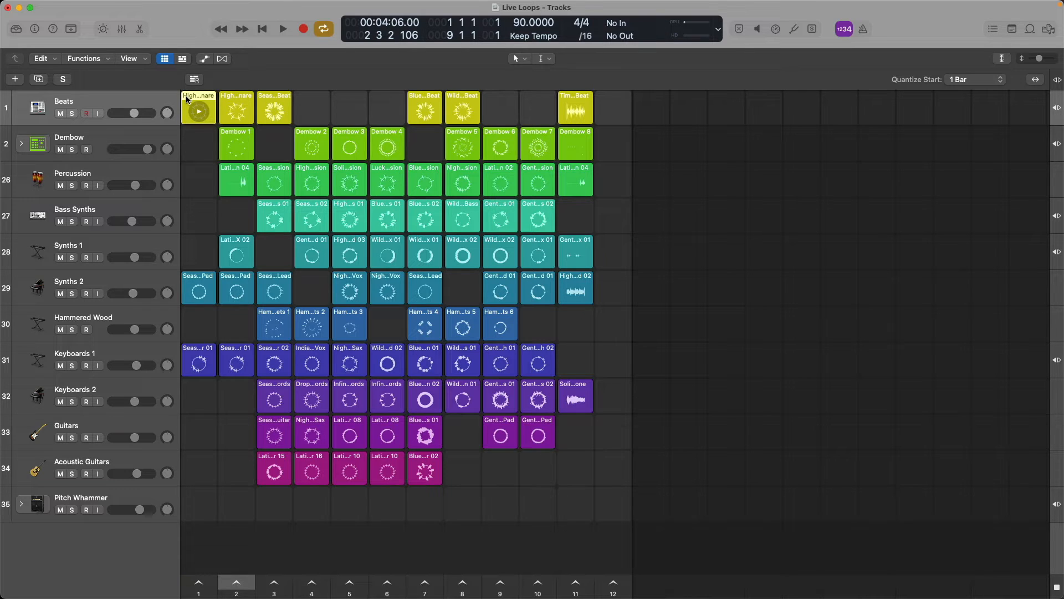
pyautogui.click(141, 29)
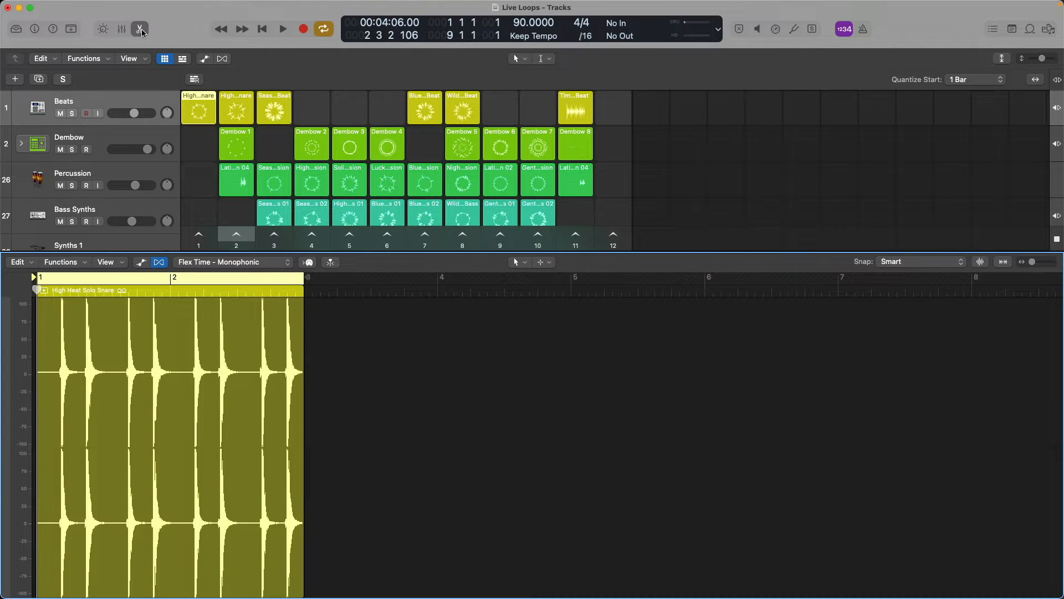
pyautogui.click(142, 263)
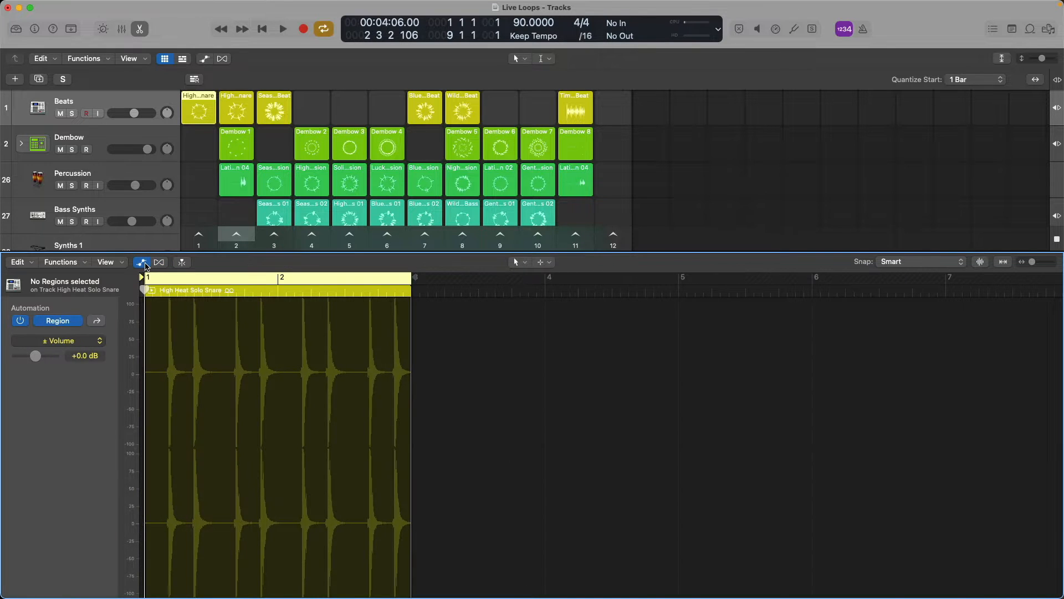
pyautogui.click(143, 263)
pyautogui.click(82, 262)
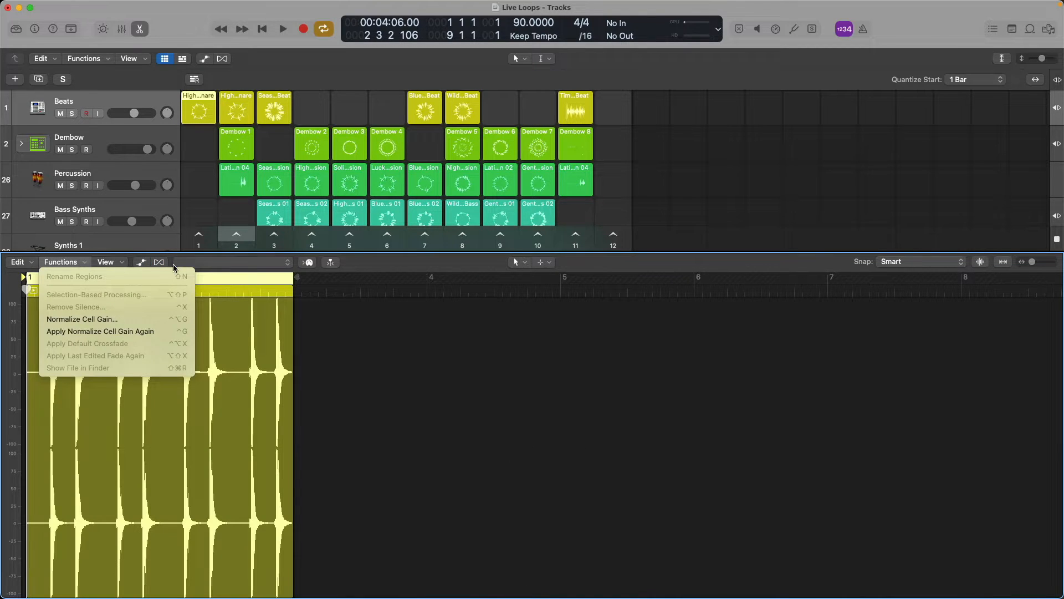
pyautogui.click(356, 270)
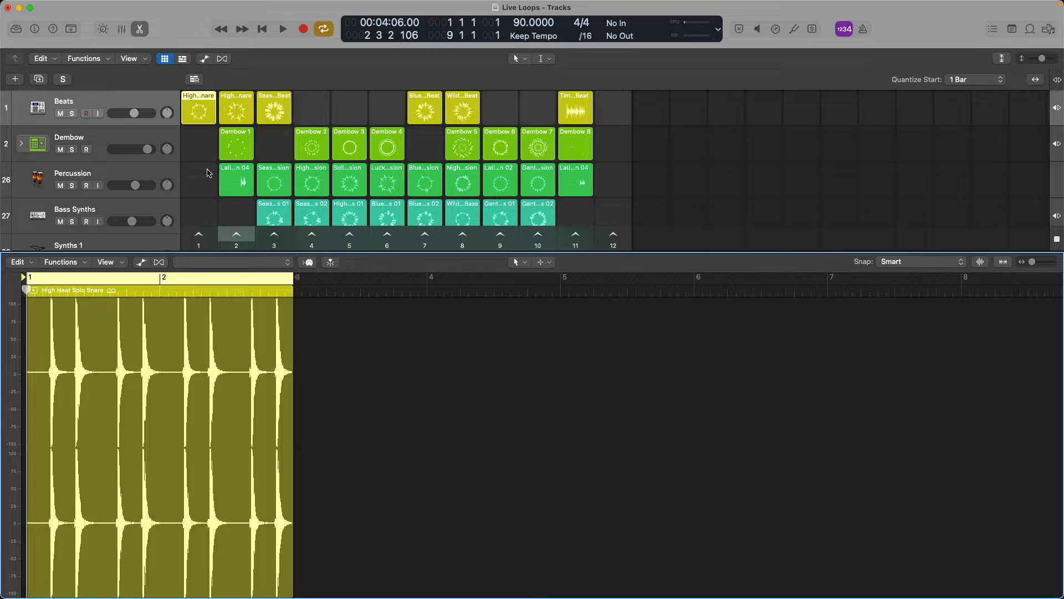
# Open the Dembow 7 cell's MIDI notes for editing, with the Snare 3 row in view
pyautogui.click(158, 138)
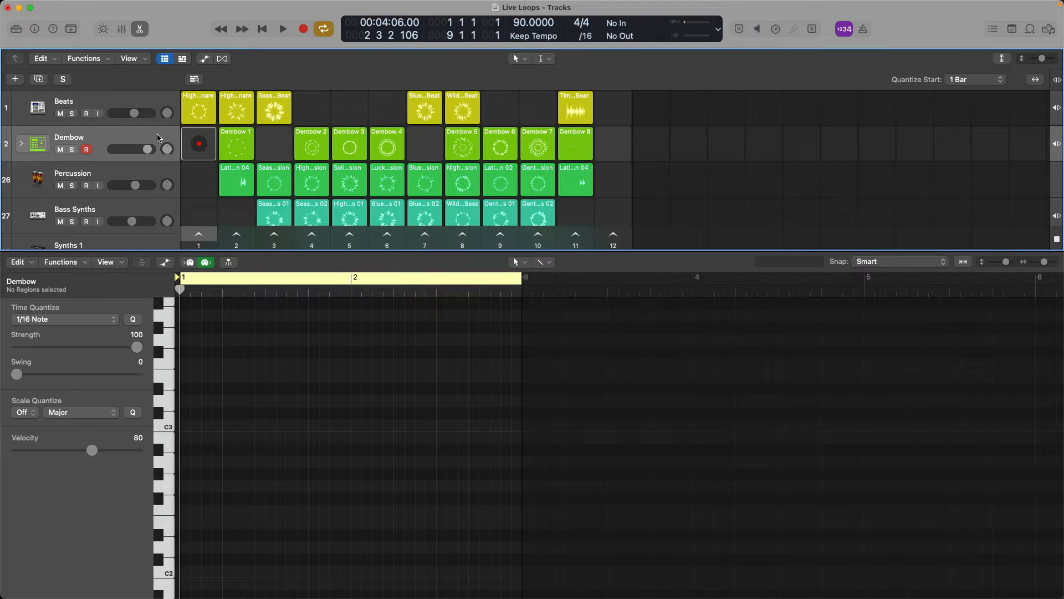
pyautogui.click(530, 134)
pyautogui.scroll(-3, 511, 363)
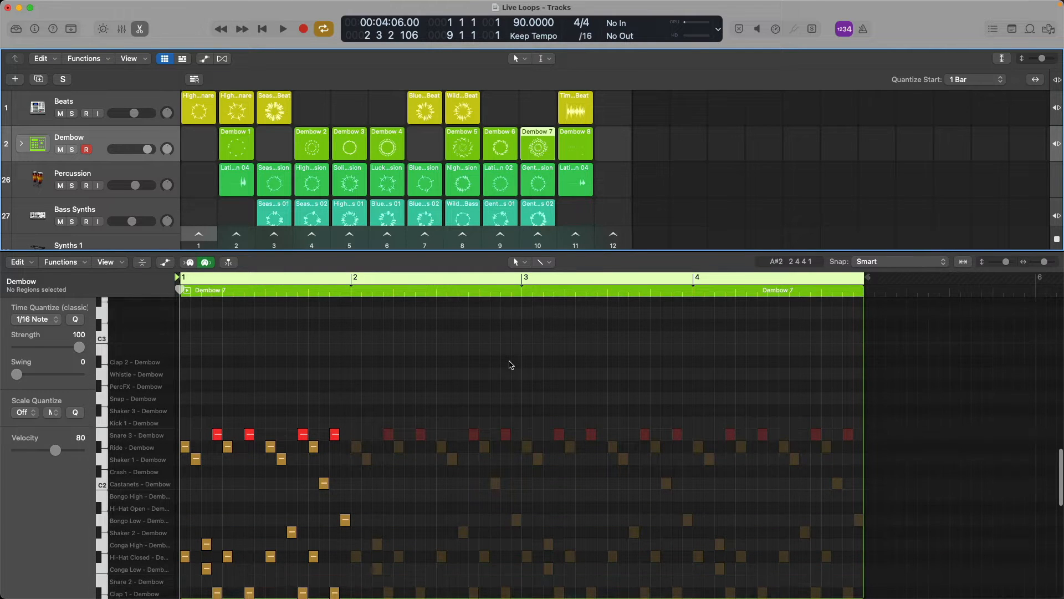
pyautogui.scroll(-2, 511, 364)
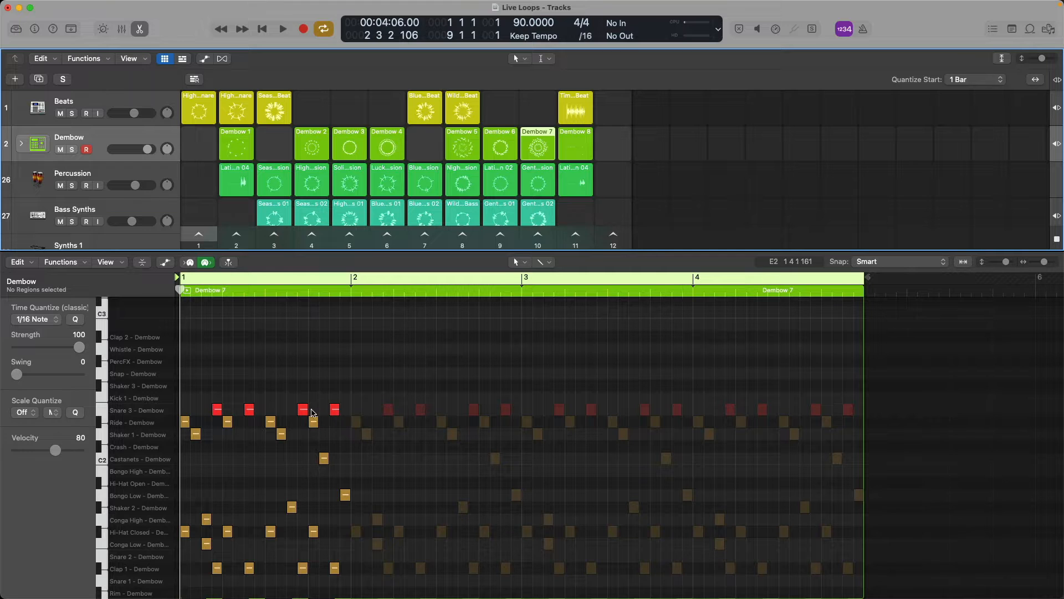
# Try moving all Snare 3 notes of Dembow 7 up to the Snap row, and undo the move
pyautogui.click(157, 414)
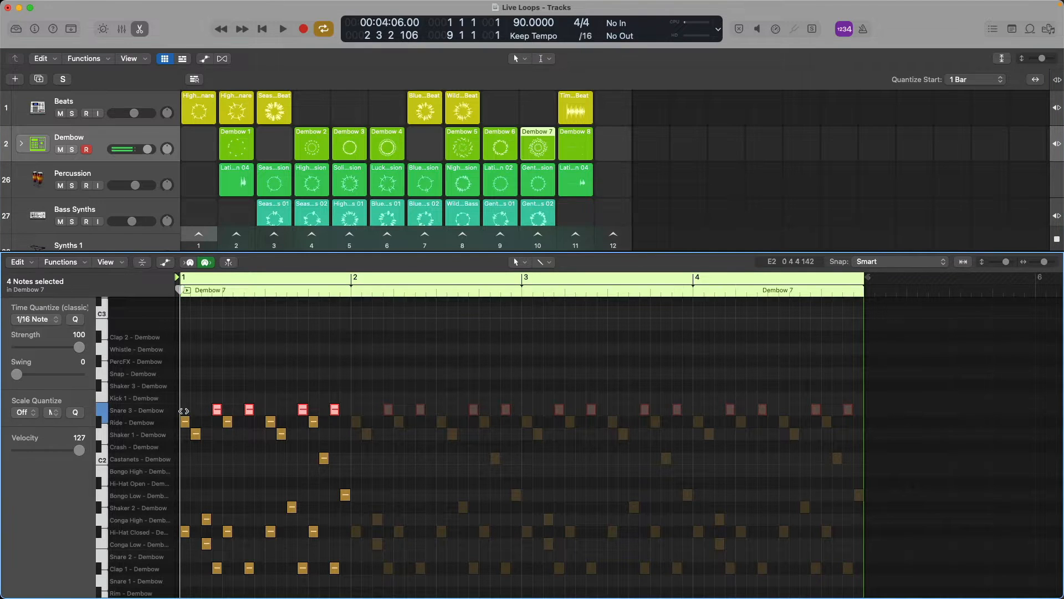
pyautogui.moveTo(217, 410); pyautogui.dragTo(219, 373)
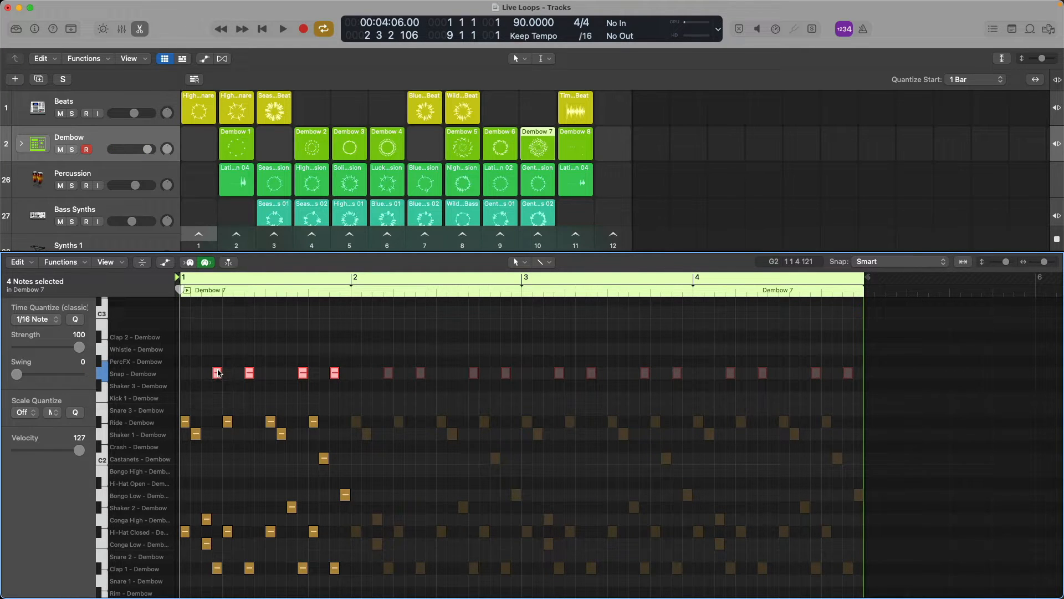
pyautogui.press('super+z')
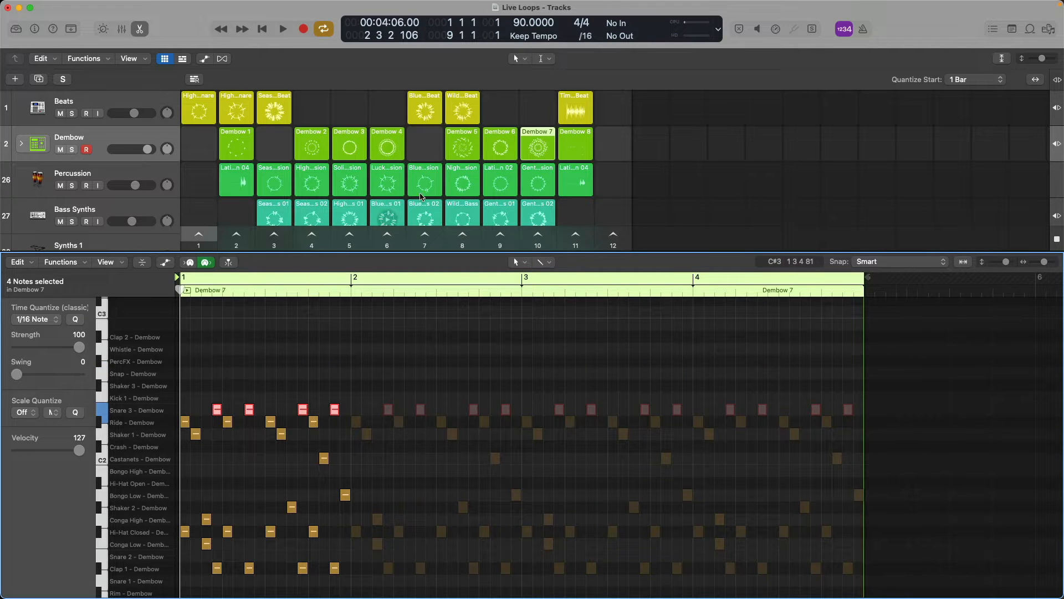
# Convert the Dembow 7 cell to a pattern cell and set its pattern length to 16 steps
pyautogui.rightClick(531, 136)
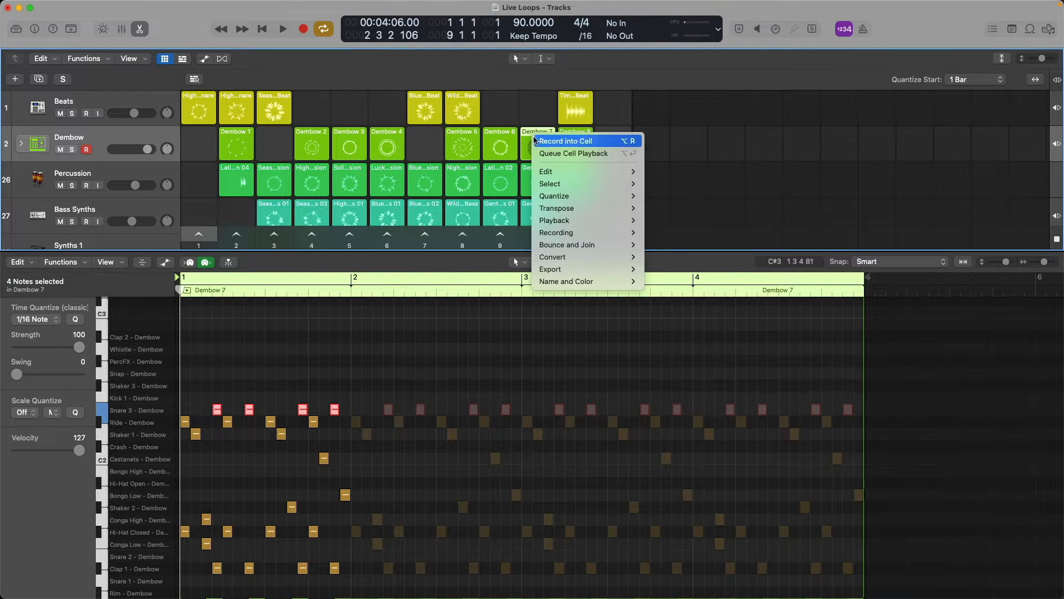
pyautogui.moveTo(572, 258)
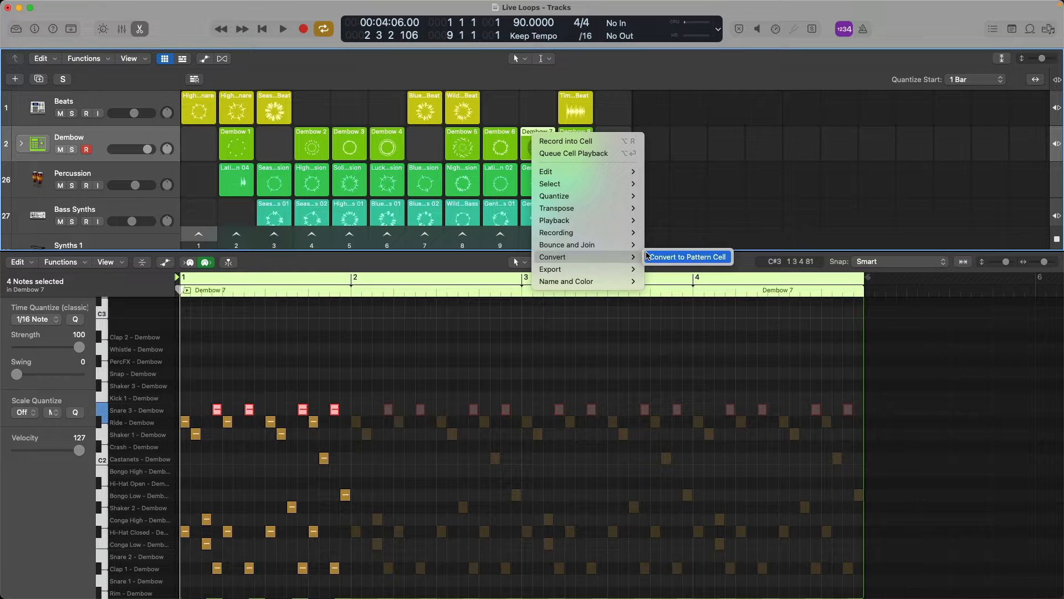
pyautogui.click(647, 255)
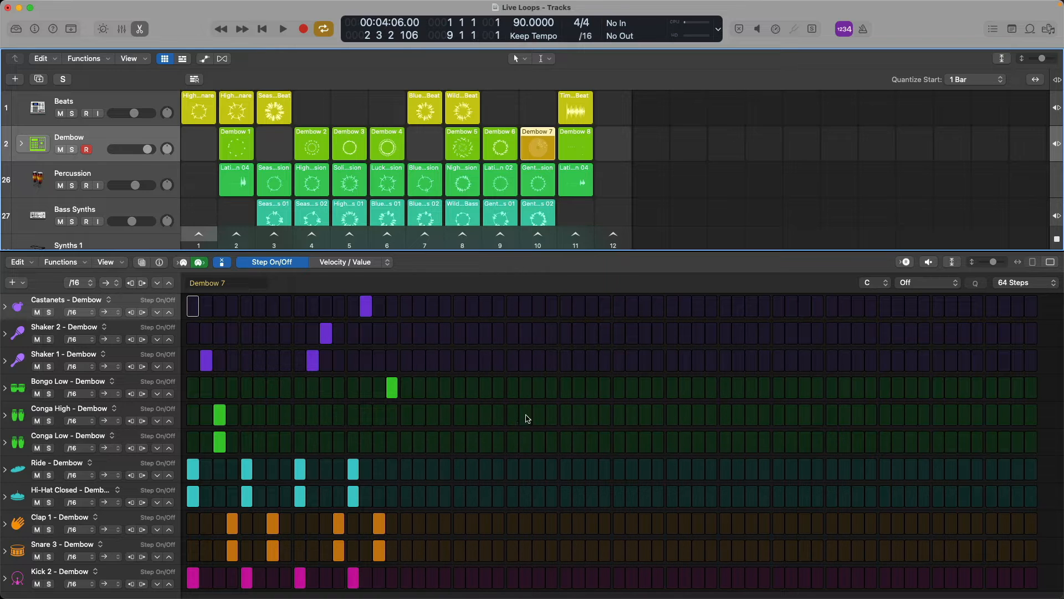
pyautogui.click(1012, 286)
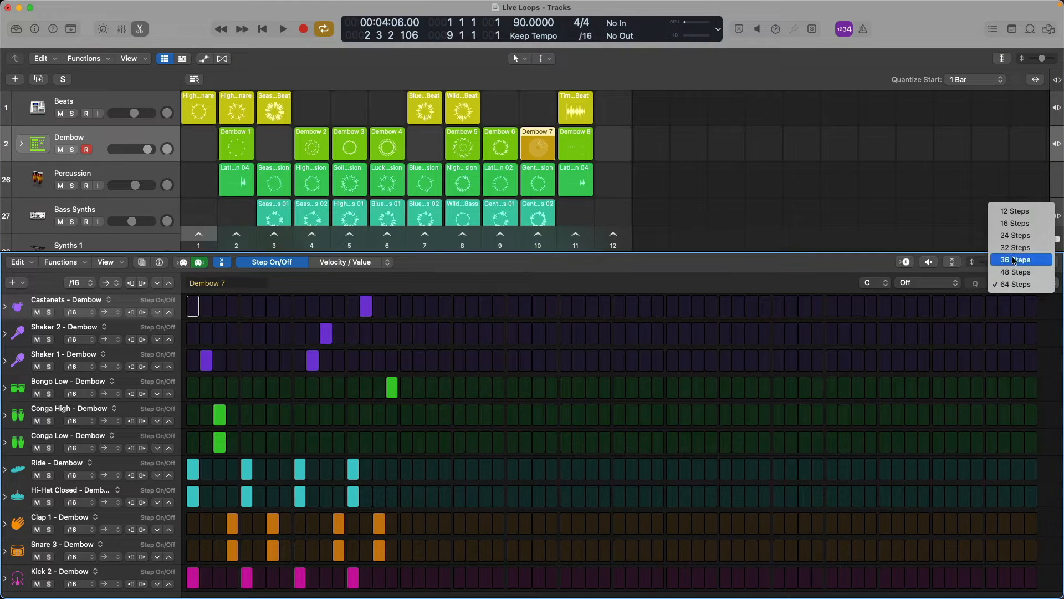
pyautogui.click(1013, 225)
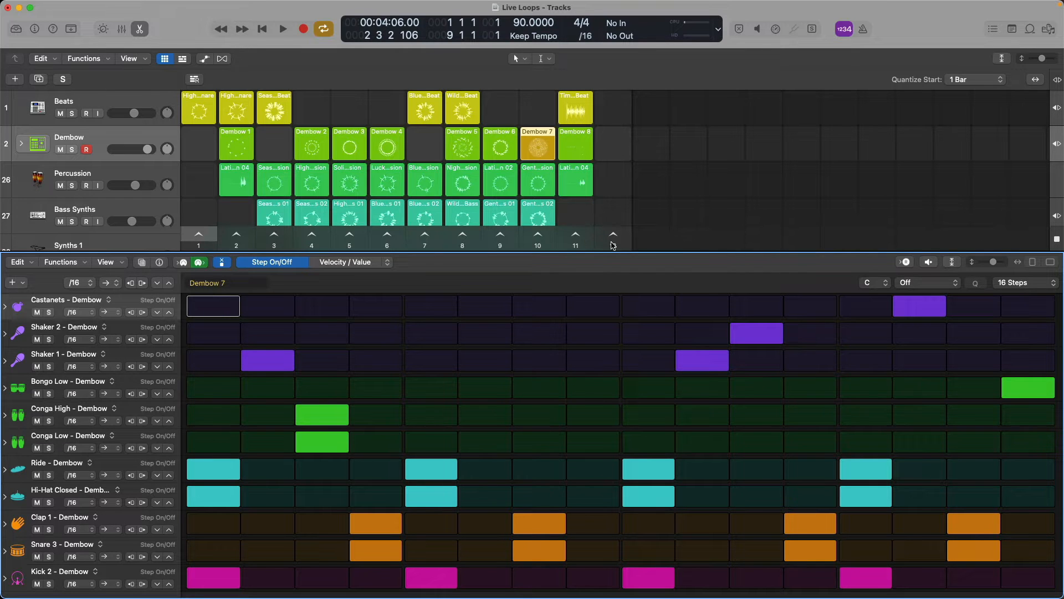
# Try adding a Drummer track with the Alternative genre below the Dembow track, and undo its creation
pyautogui.click(15, 79)
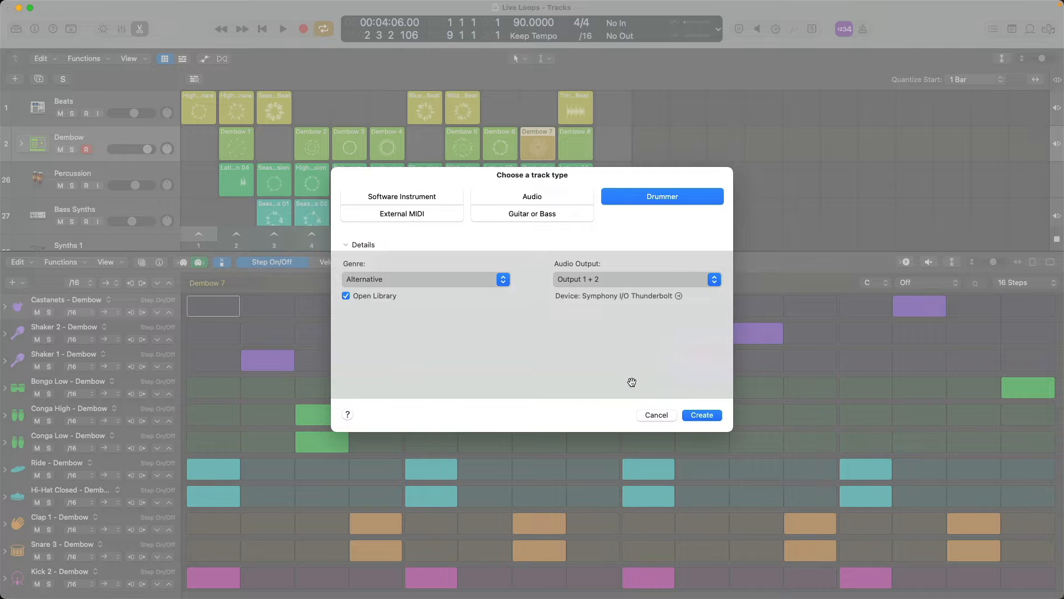
pyautogui.click(703, 417)
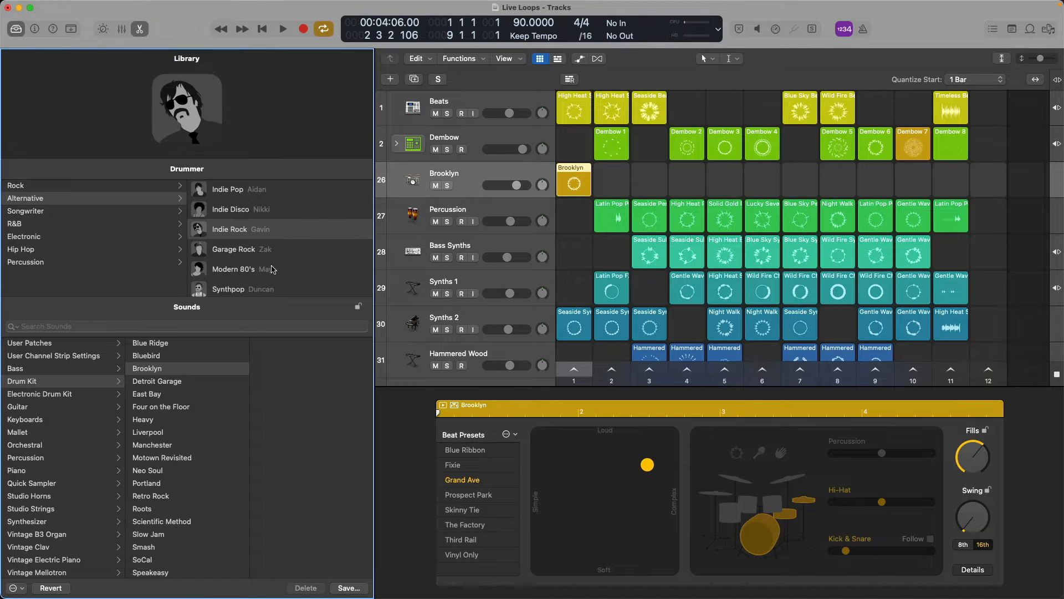
pyautogui.press('super+z')
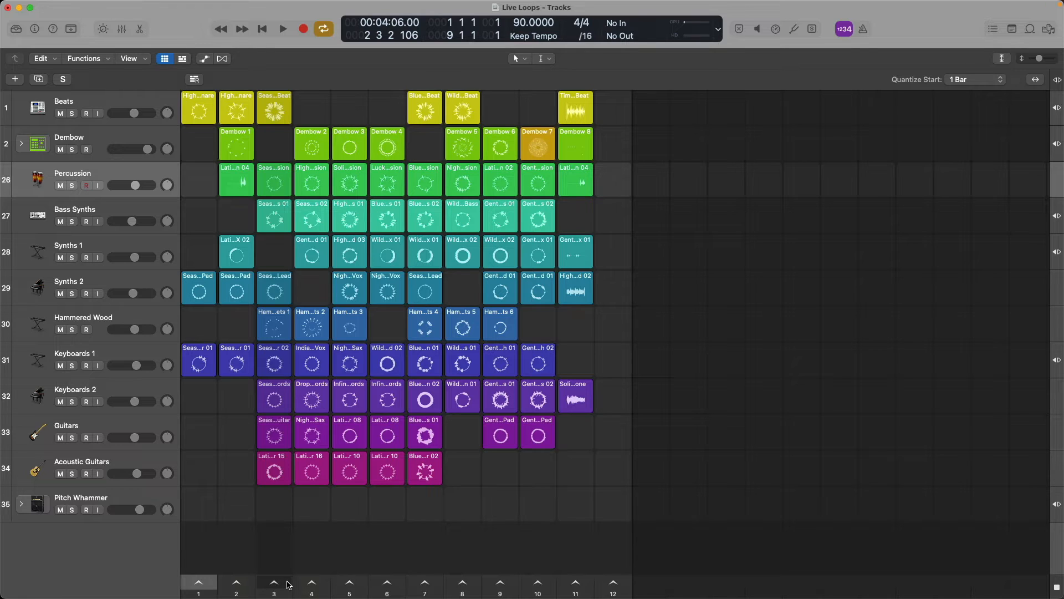
# Audition scene 3 by triggering all its cells, end the scene, and stop playback
pyautogui.click(287, 584)
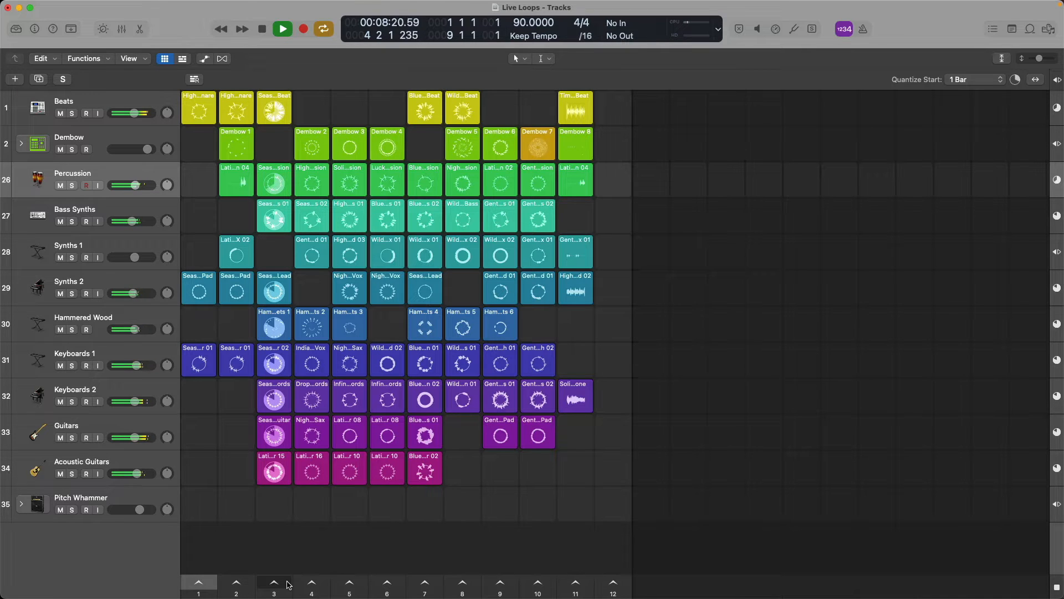
pyautogui.click(287, 585)
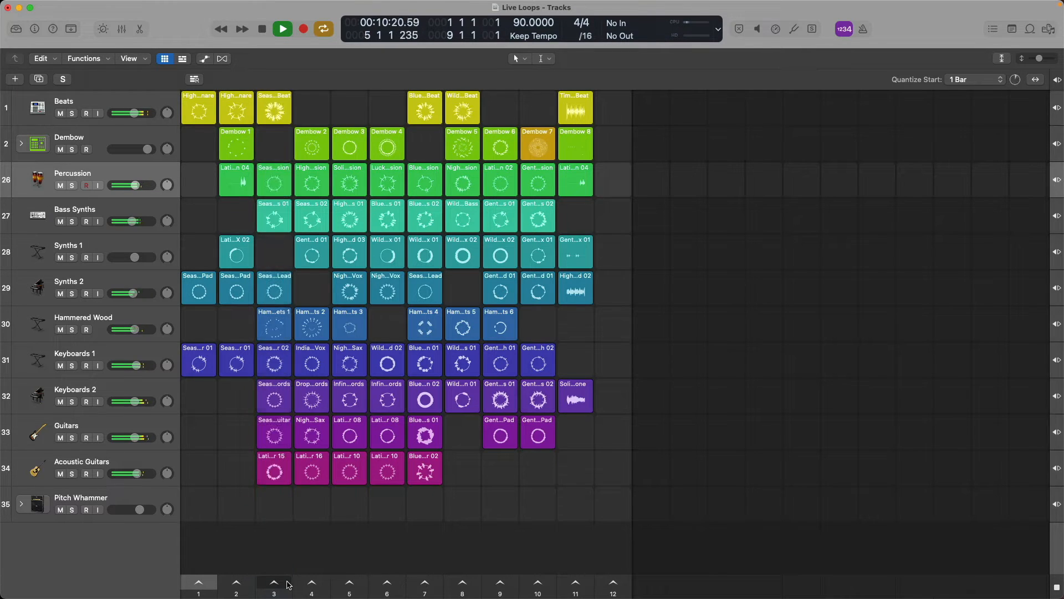
pyautogui.press('space')
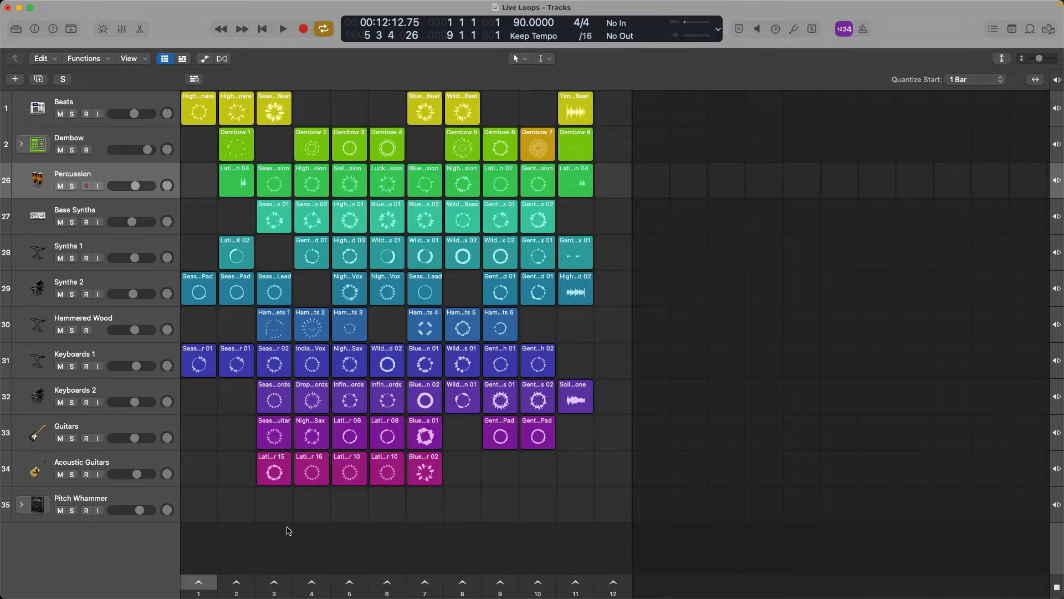
# Queue the Beats scene 1, Percussion scene 5, Bass Synths scene 9 and Keyboards 1 scene 3 cells together, and audition them
pyautogui.click(280, 355)
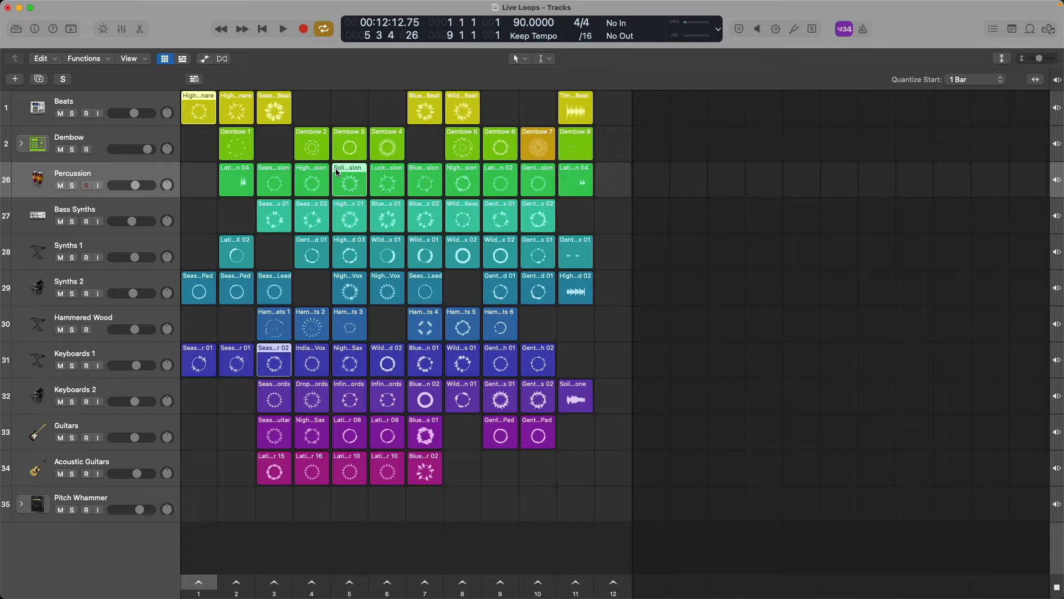
pyautogui.rightClick(499, 210)
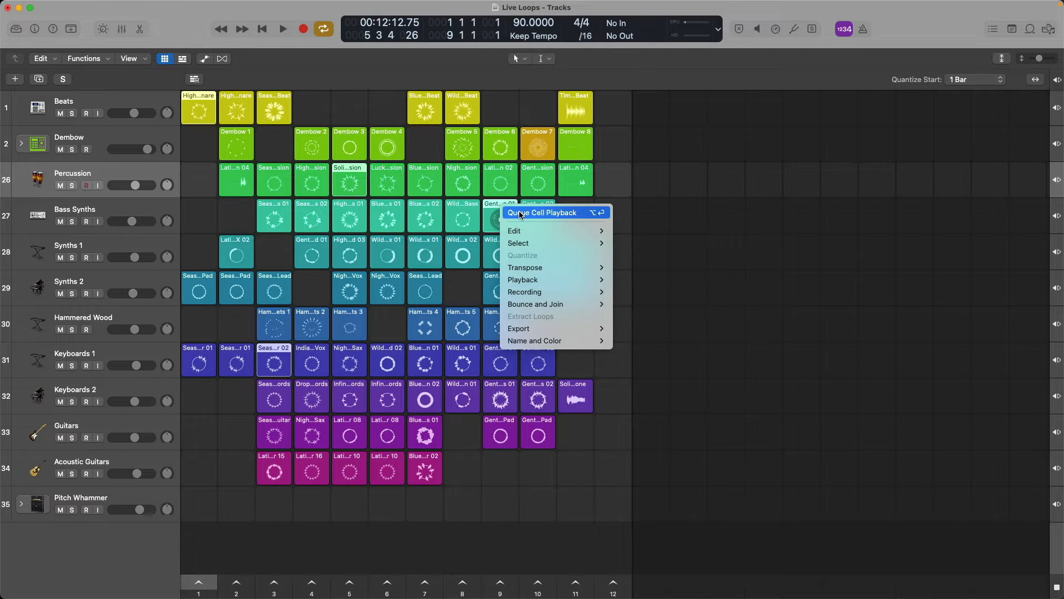
pyautogui.click(521, 214)
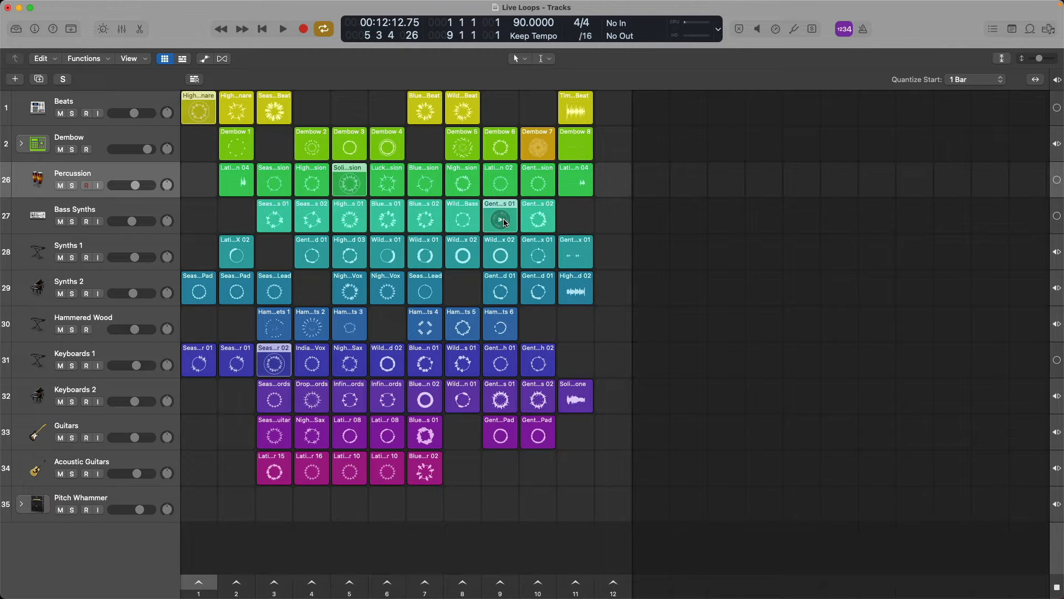
pyautogui.click(503, 219)
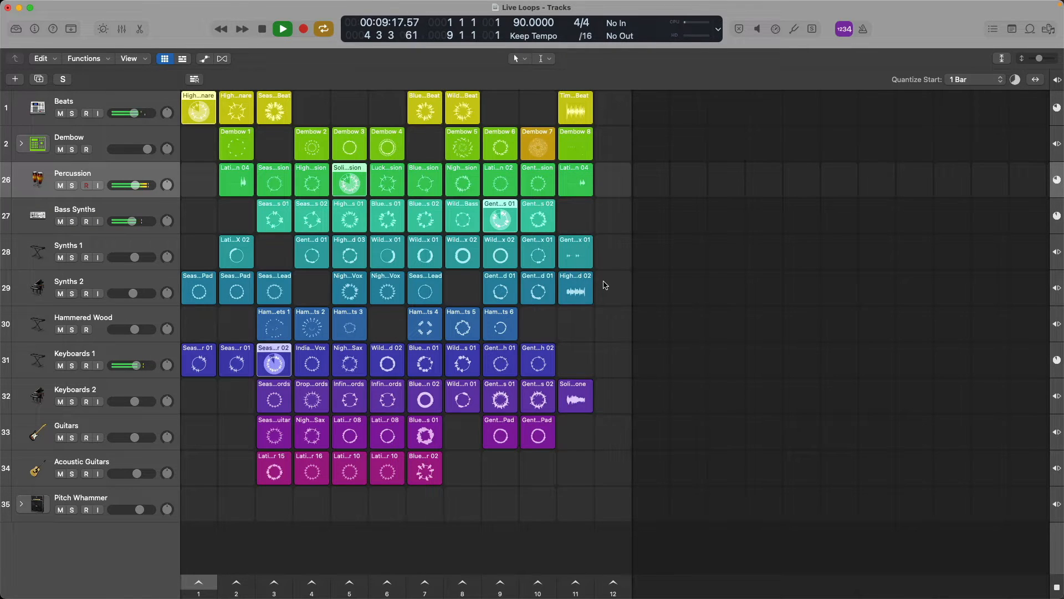
pyautogui.press('space')
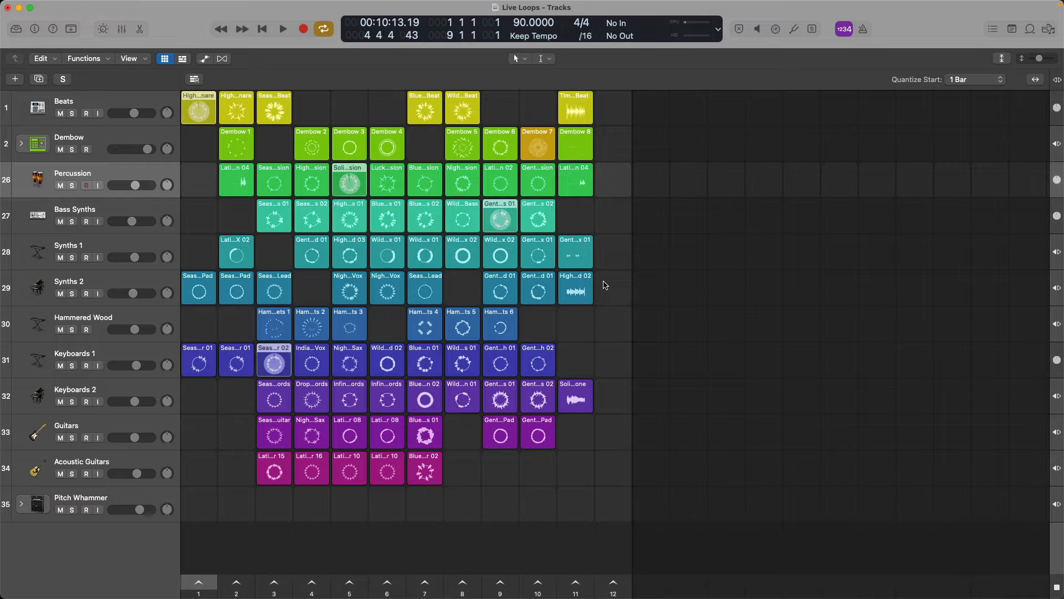
# Queue the Keyboards 1 cell of scene 8 in place of the scene 3 one, and audition the queued cells
pyautogui.press('space')
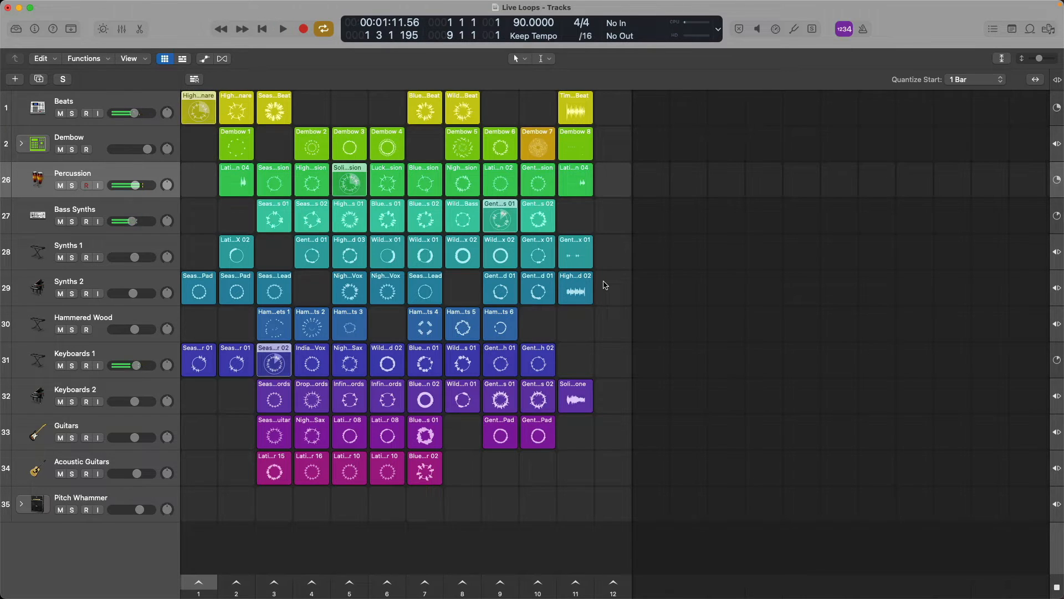
pyautogui.click(474, 352)
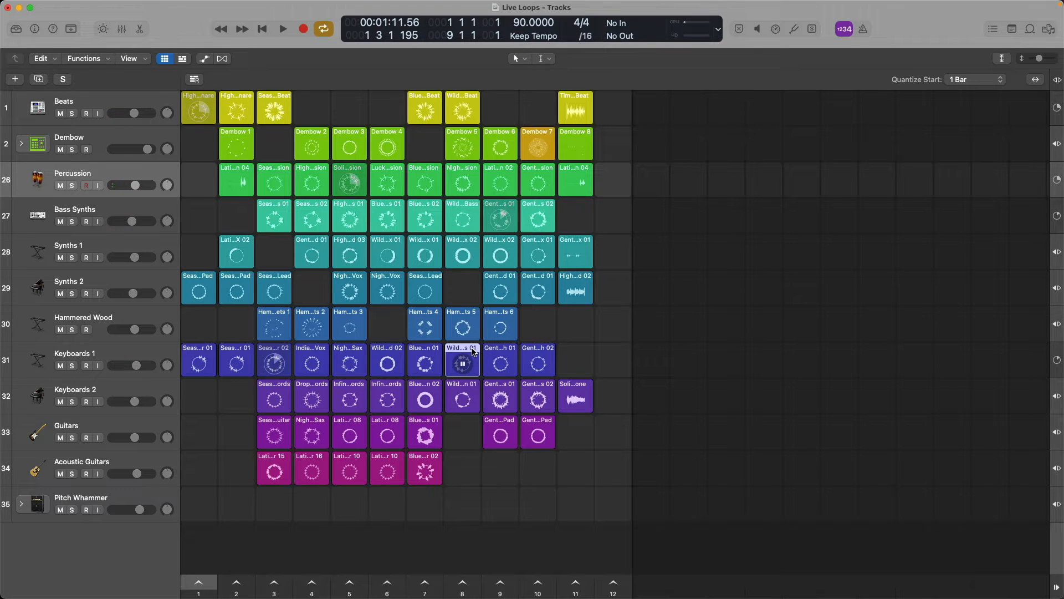
pyautogui.hotkey('alt', 'Return')
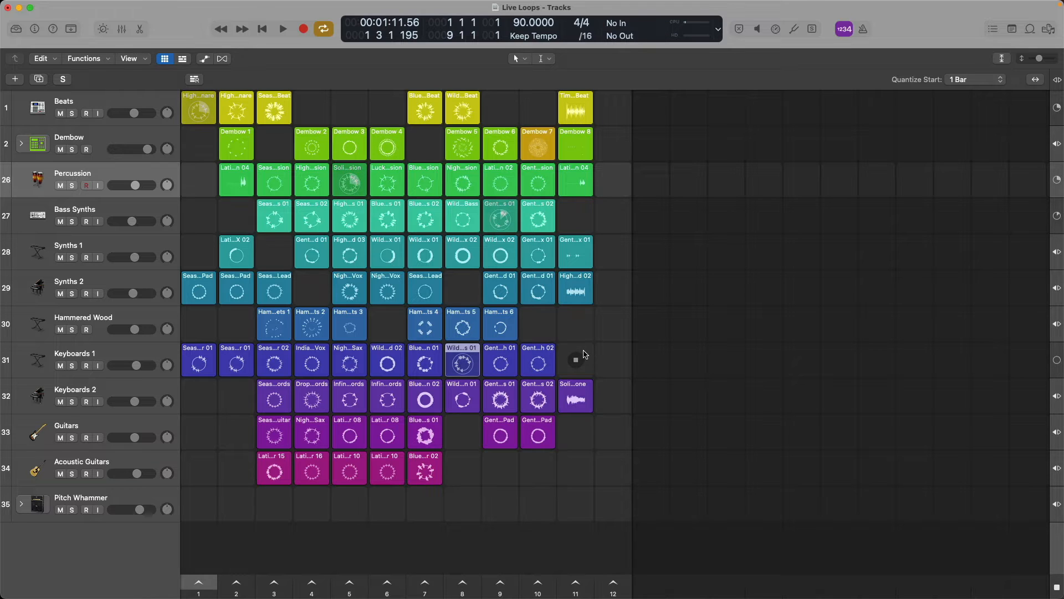
pyautogui.press('space')
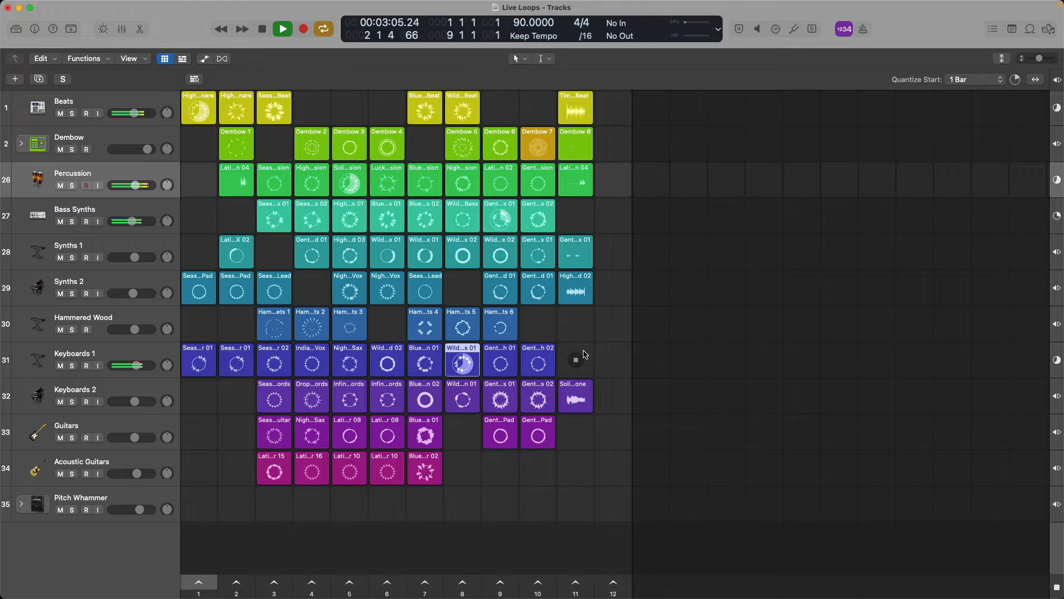
pyautogui.press('space')
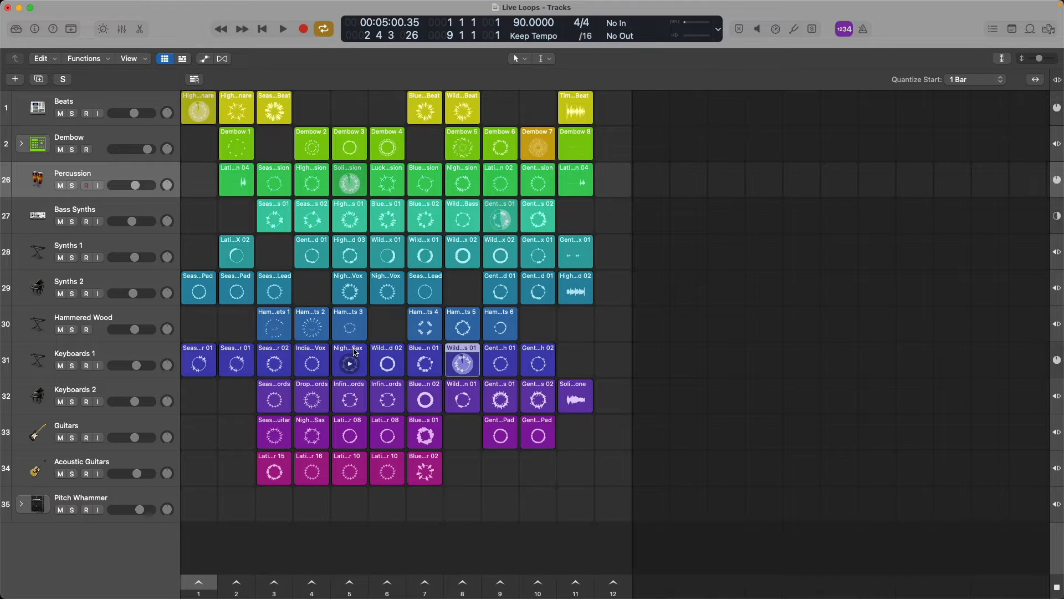
# Audition the queued cells with the scene 4 Percussion cell swapped in, stop playback, and take the cells out of the queue
pyautogui.click(314, 171)
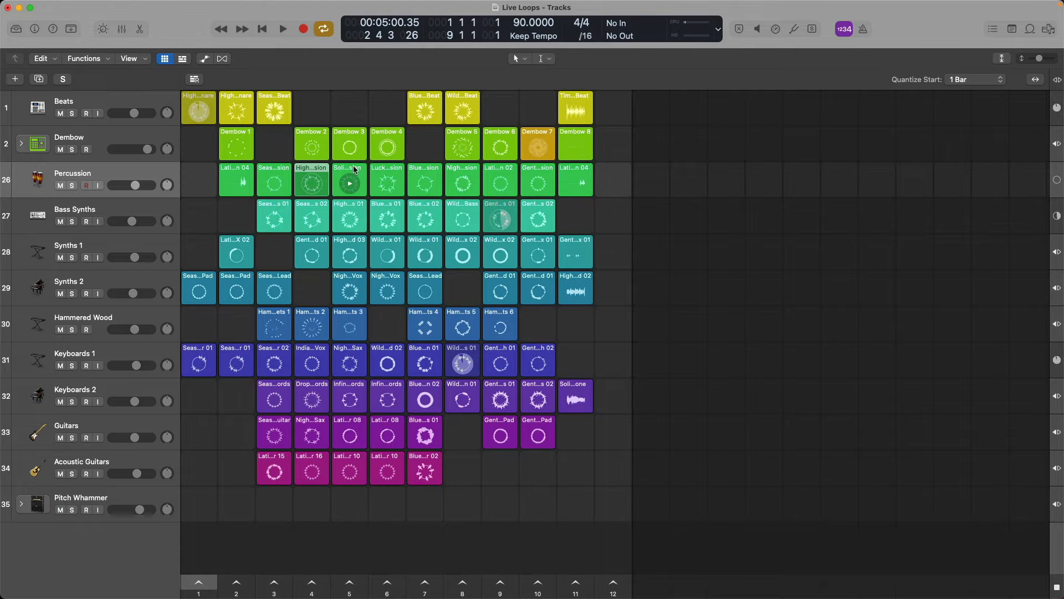
pyautogui.click(310, 188)
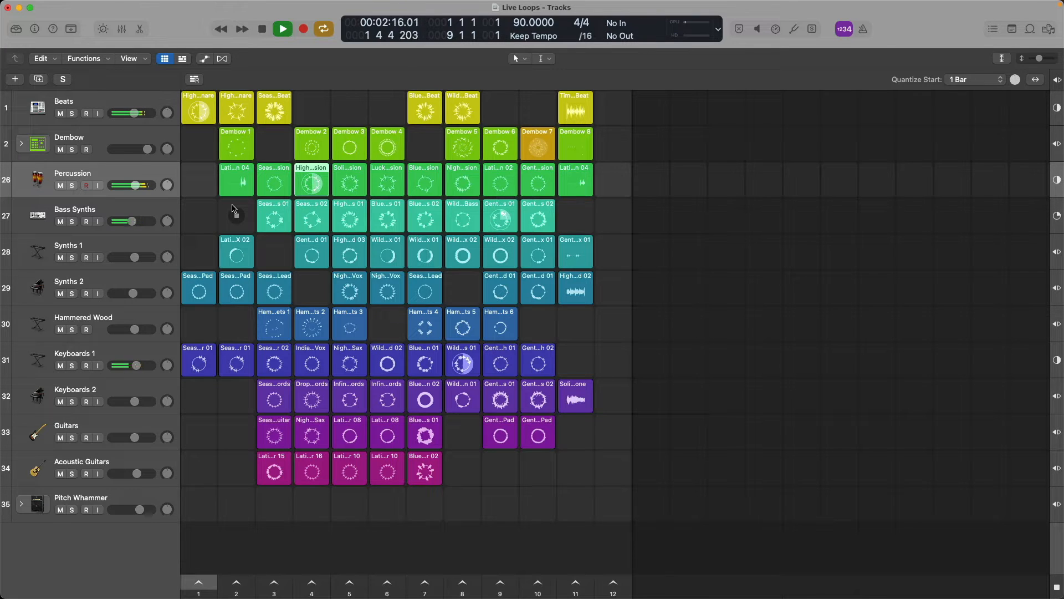
pyautogui.press('space')
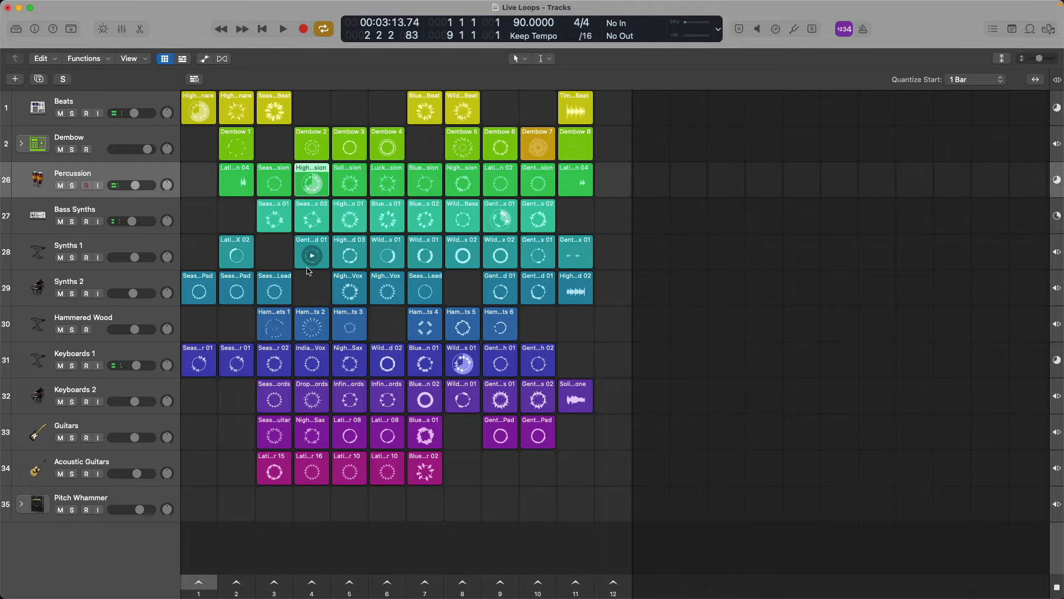
pyautogui.click(493, 208)
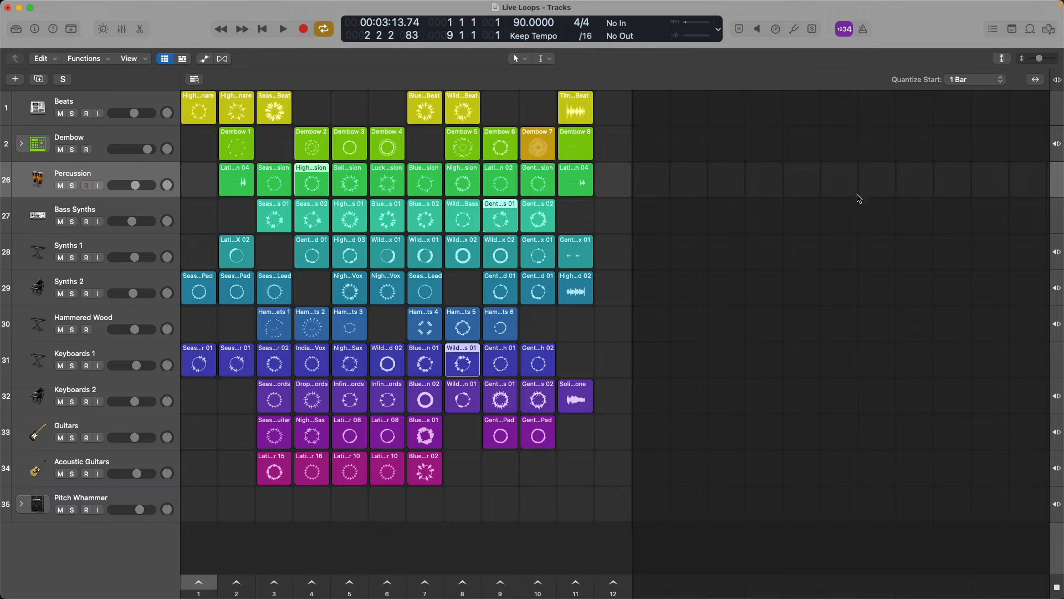
# Set Quantize Start to 2 Bars and audition the Synths 2 scene 5, Keyboards 1 scene 6 and Percussion scene 5 cells
pyautogui.click(975, 80)
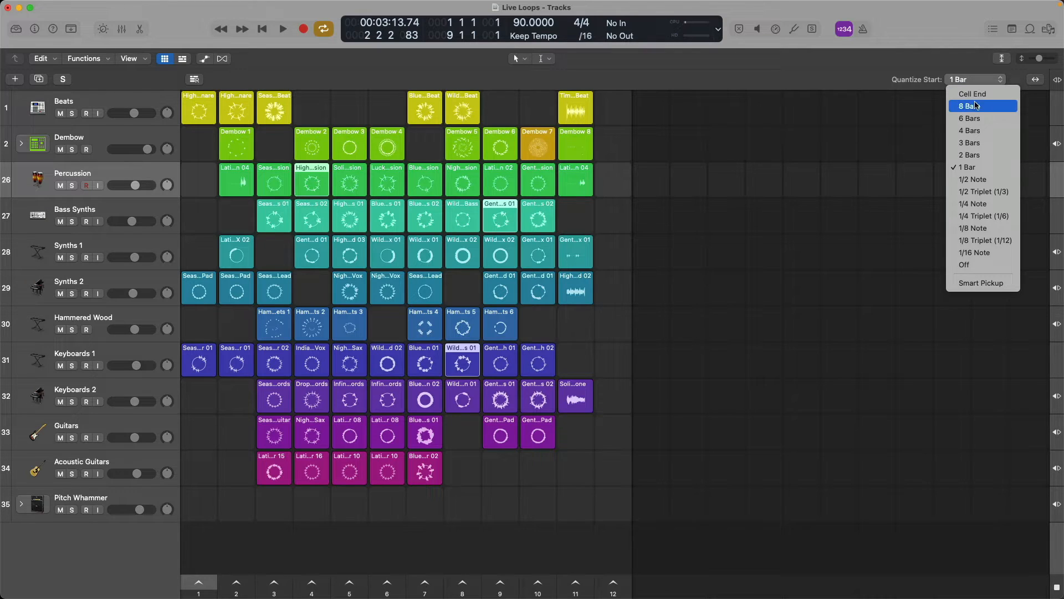
pyautogui.click(987, 157)
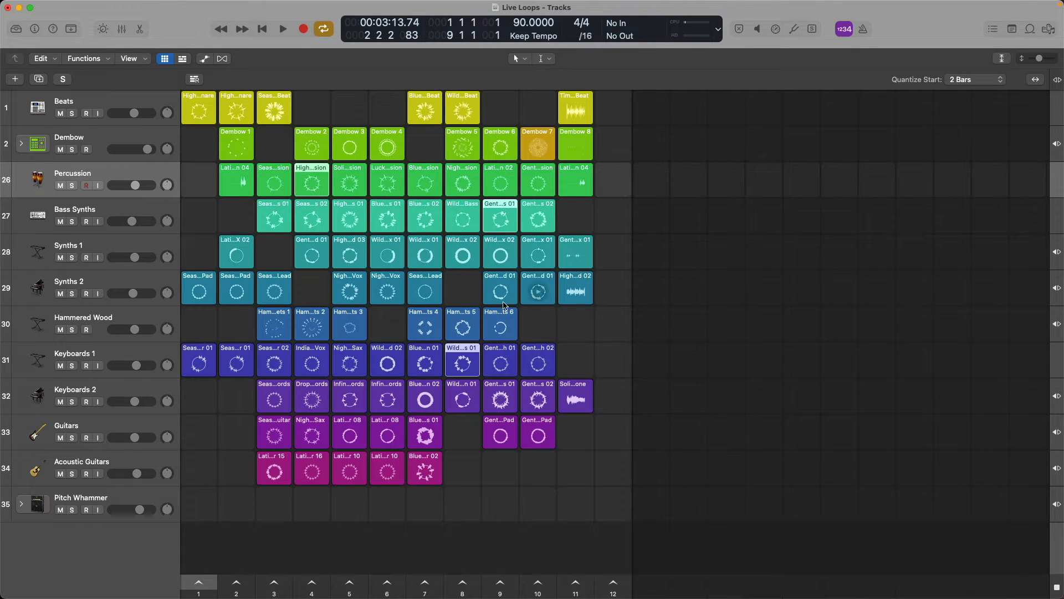
pyautogui.click(350, 292)
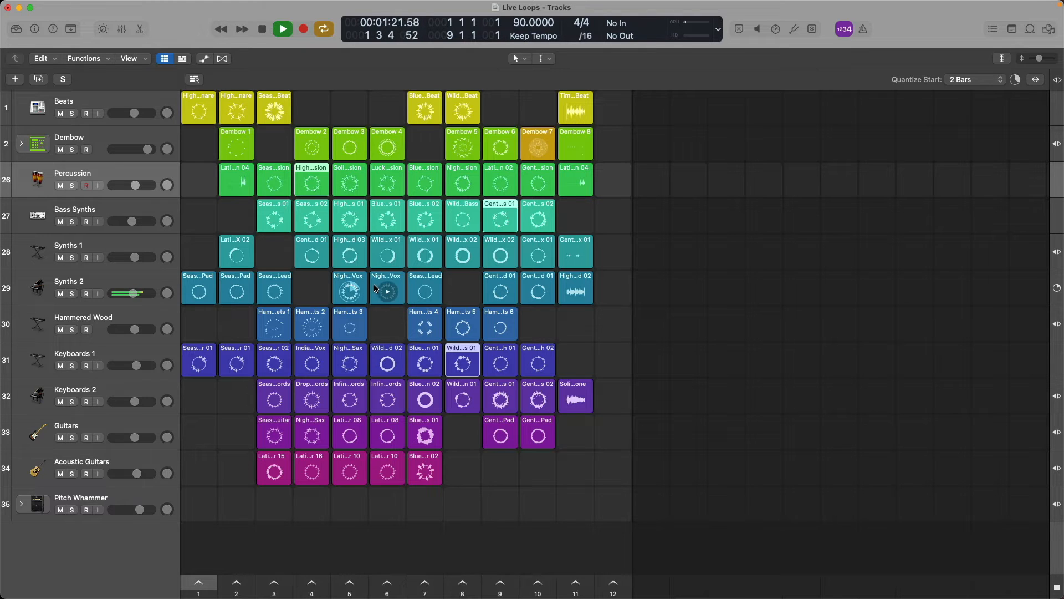
pyautogui.click(390, 364)
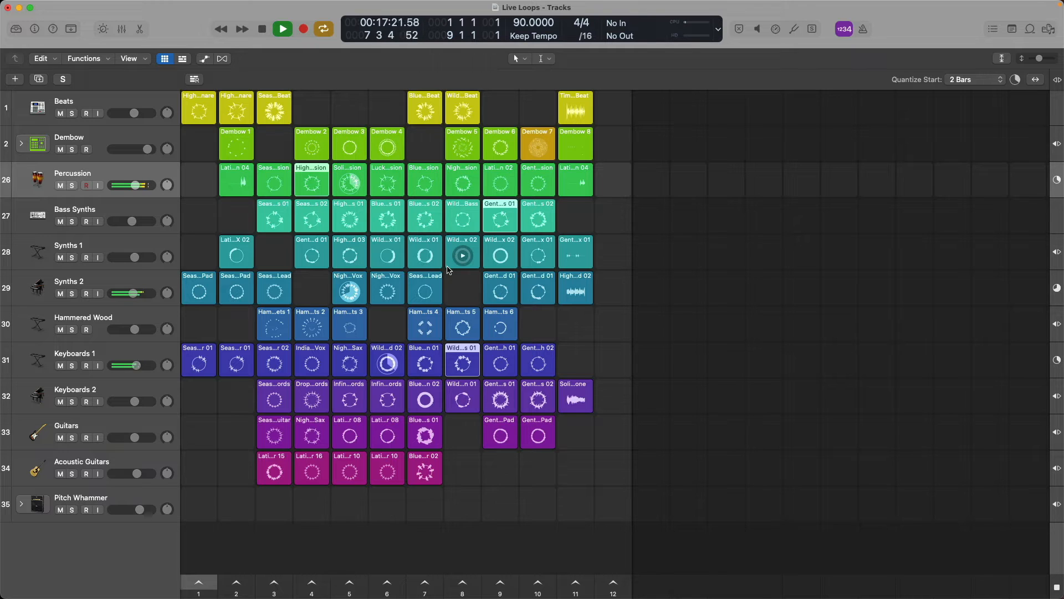
pyautogui.press('space')
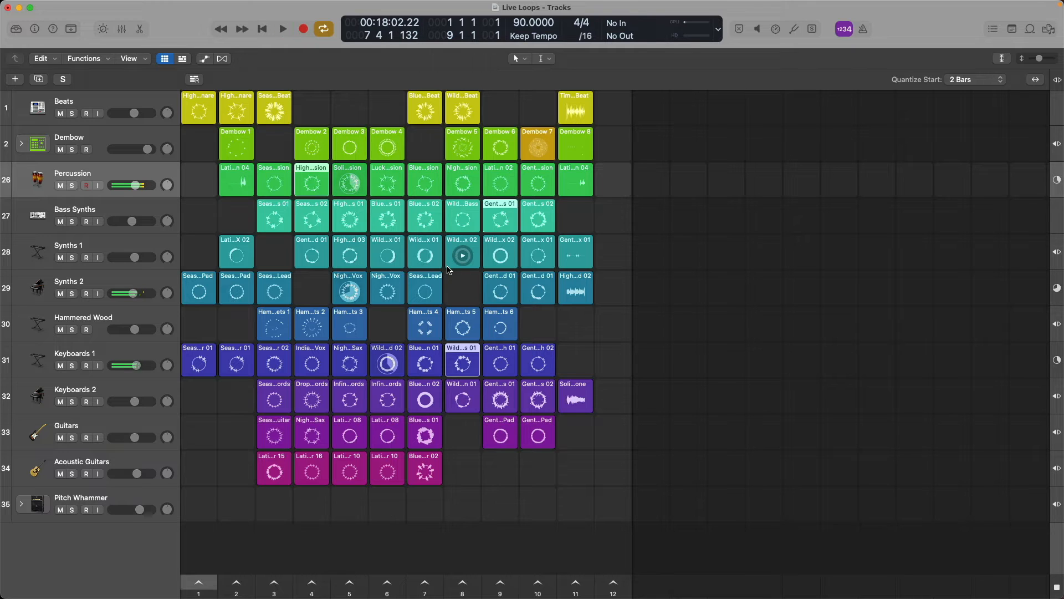
# Set Quantize Start to 1/8 Note and audition Keyboards 1 and Synths 2 in scene 6, Hammered Wood in scene 7 and Synths 1 in scene 5
pyautogui.click(993, 79)
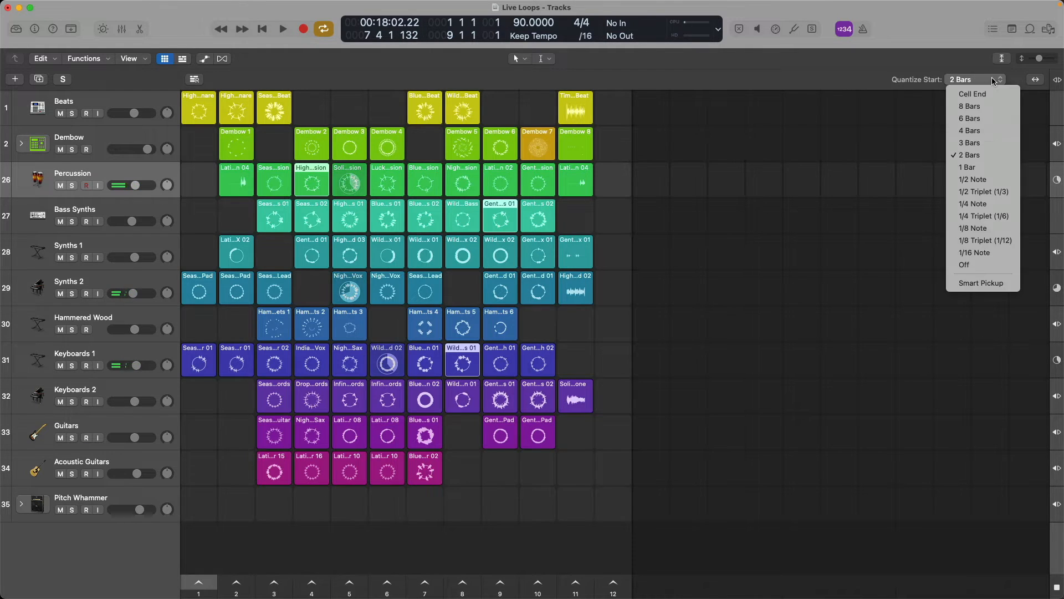
pyautogui.click(990, 227)
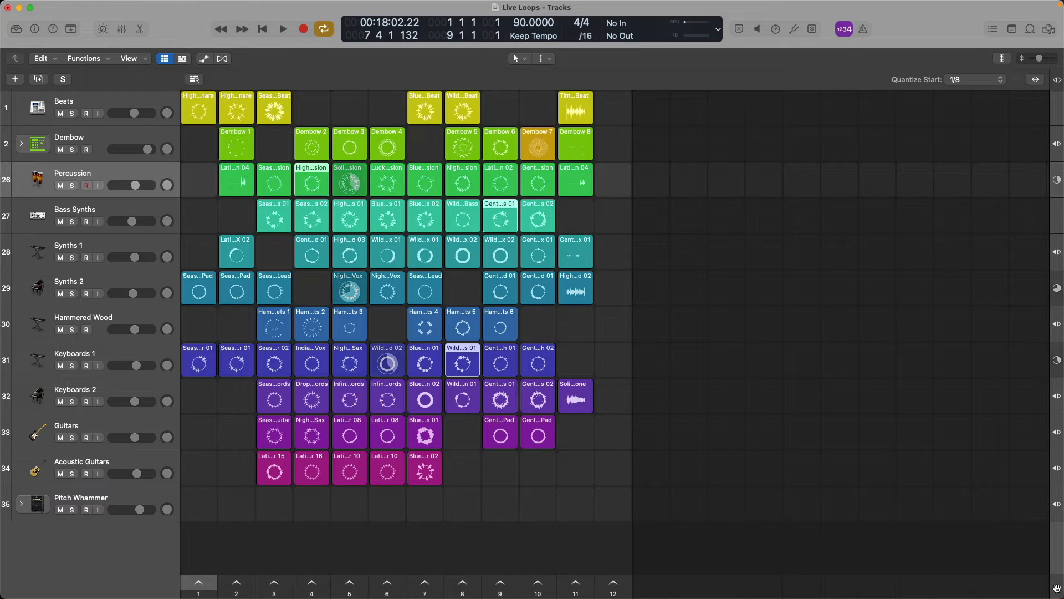
pyautogui.click(387, 366)
pyautogui.click(385, 291)
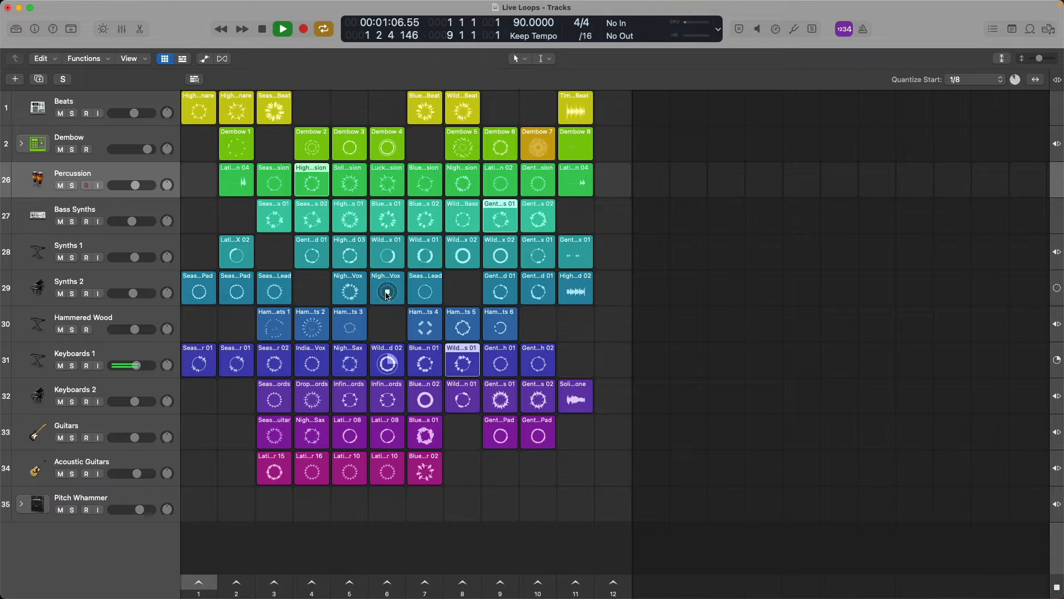
pyautogui.click(425, 326)
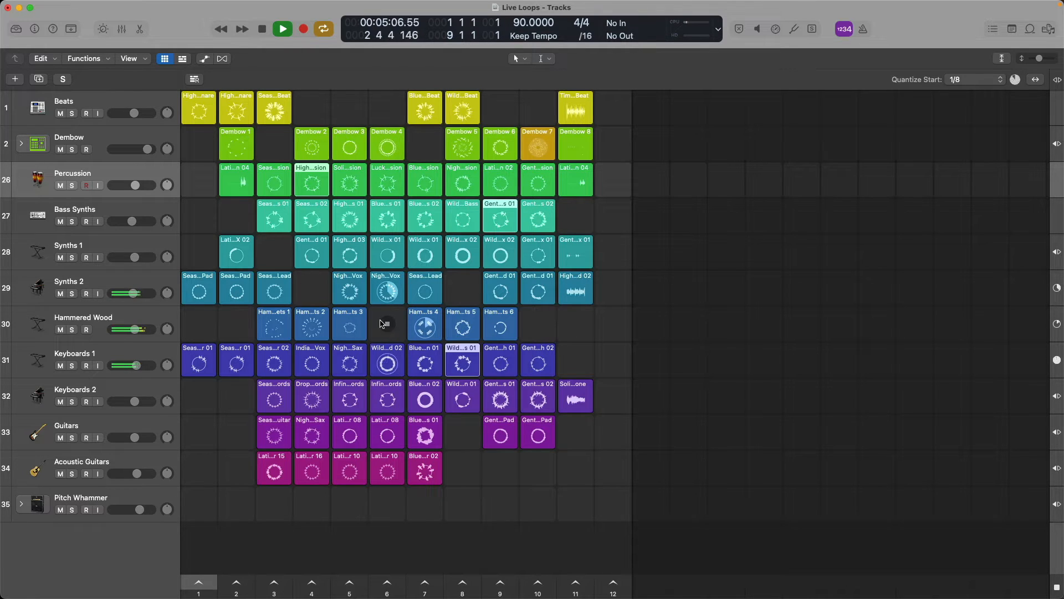
pyautogui.click(350, 262)
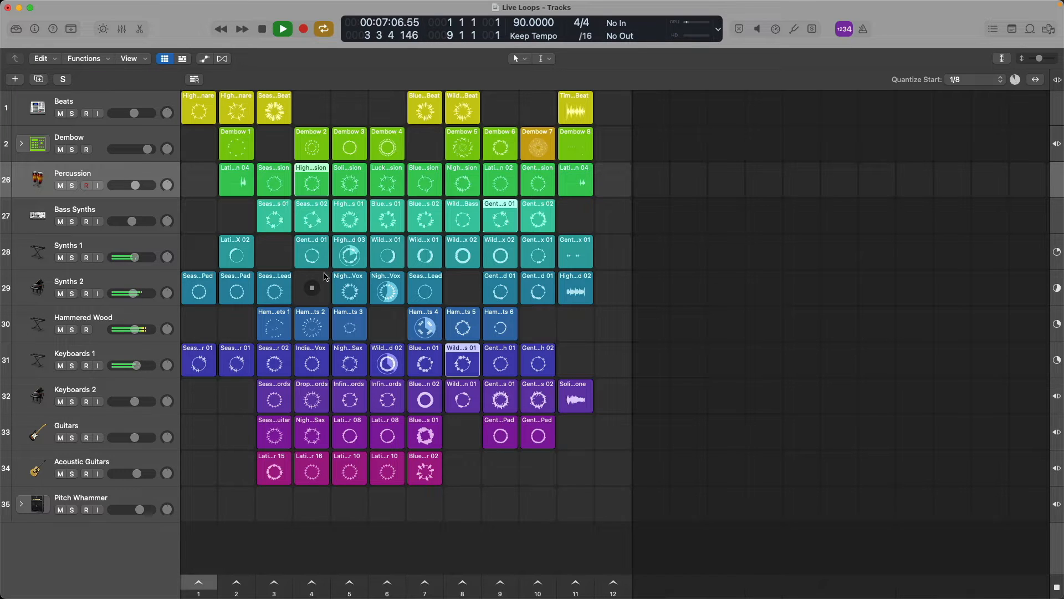
pyautogui.press('space')
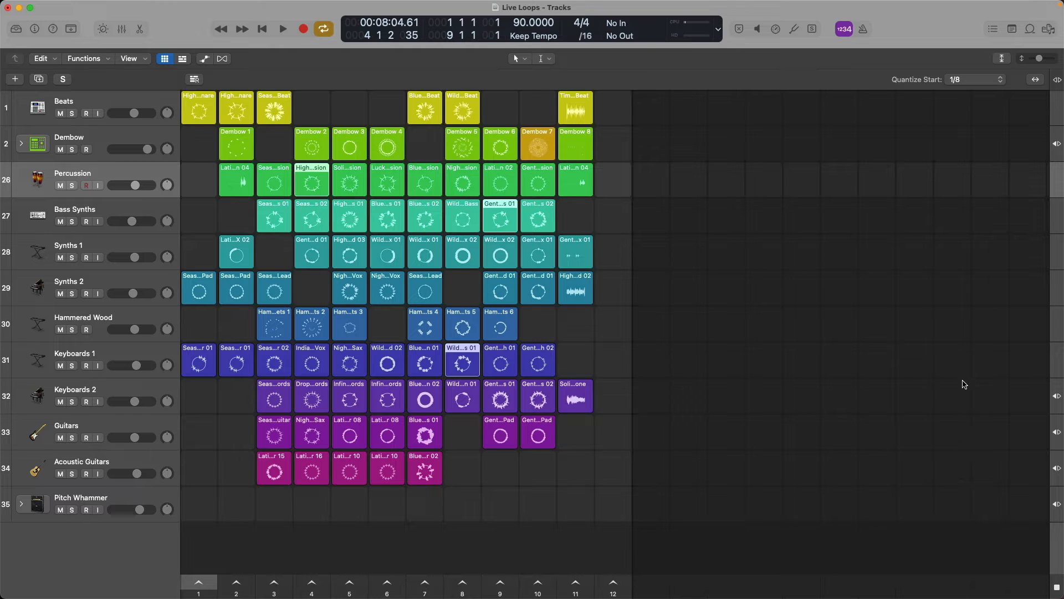
# Set the grid's Quantize Start back to 1 Bar
pyautogui.click(971, 83)
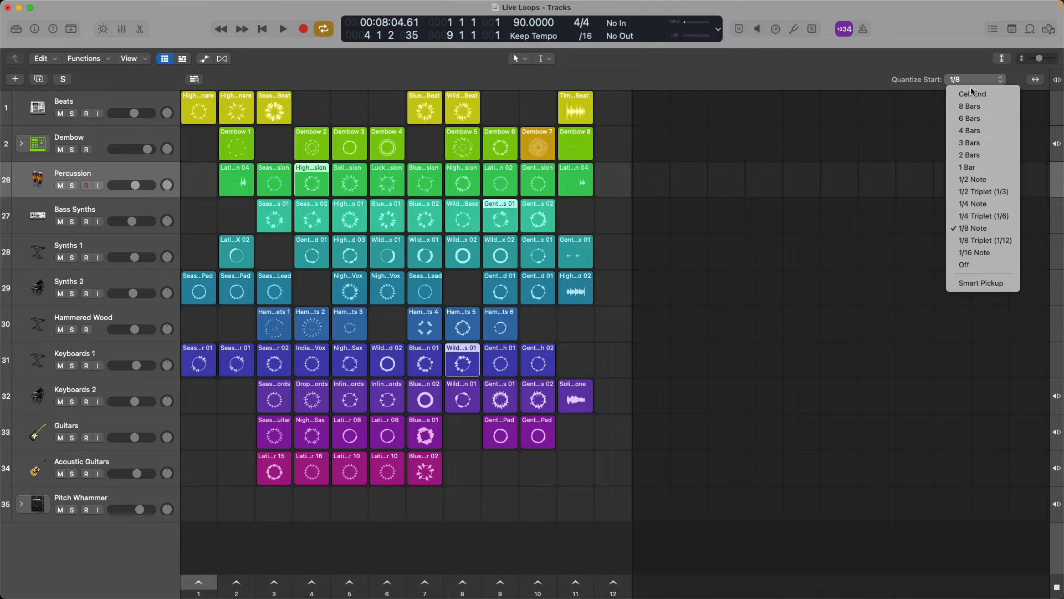
pyautogui.press('Down')
pyautogui.press('Down')
pyautogui.press('Down')
pyautogui.press('Down')
pyautogui.press('Down')
pyautogui.press('Down')
pyautogui.press('Return')
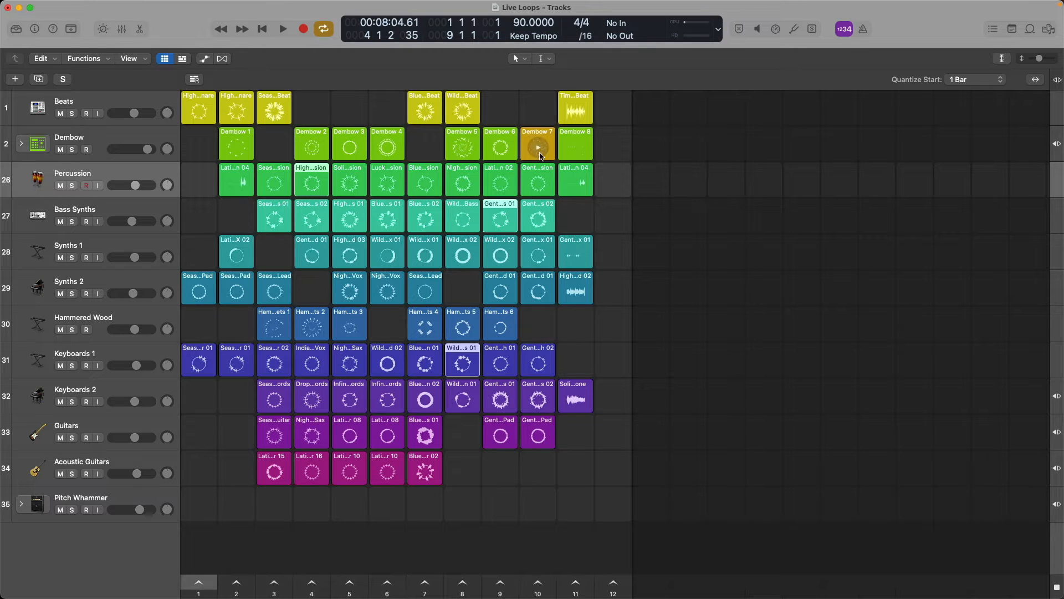
# Examine the Quantize and playback Quantize Start options of the Dembow 6 cell
pyautogui.rightClick(512, 135)
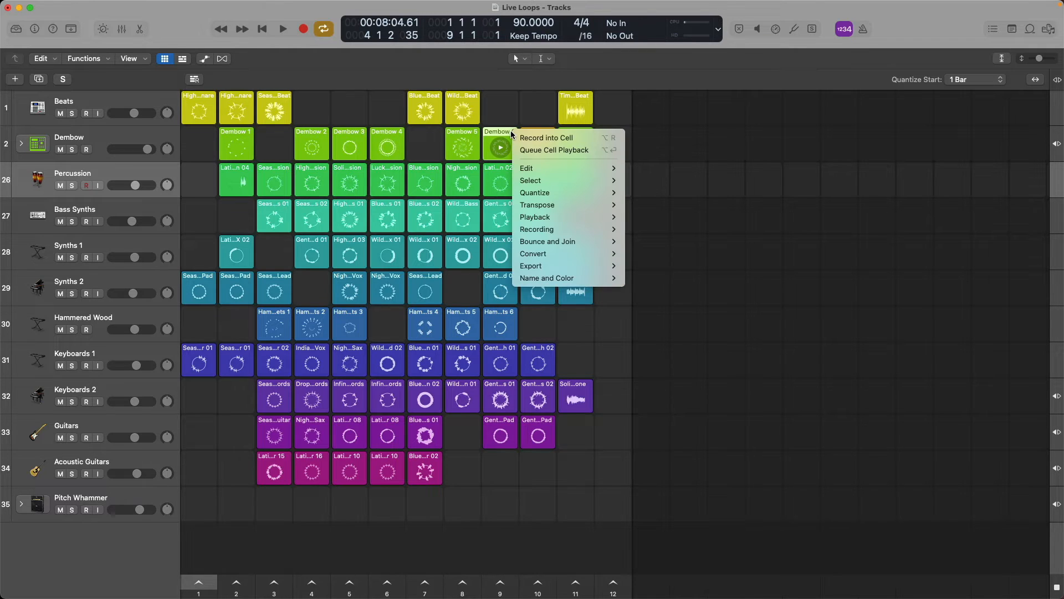
pyautogui.moveTo(528, 193)
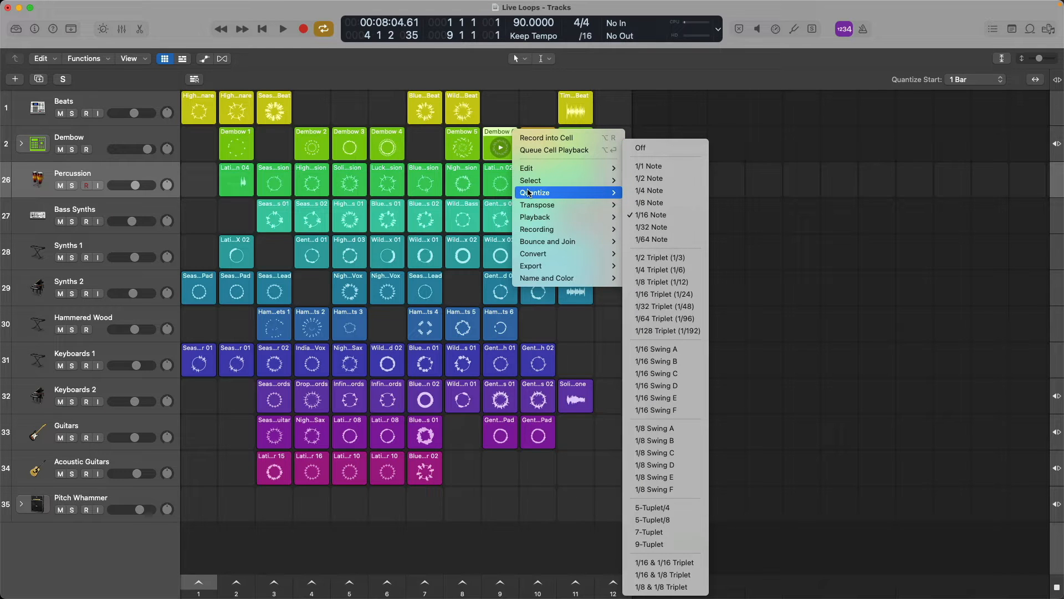
pyautogui.moveTo(528, 216)
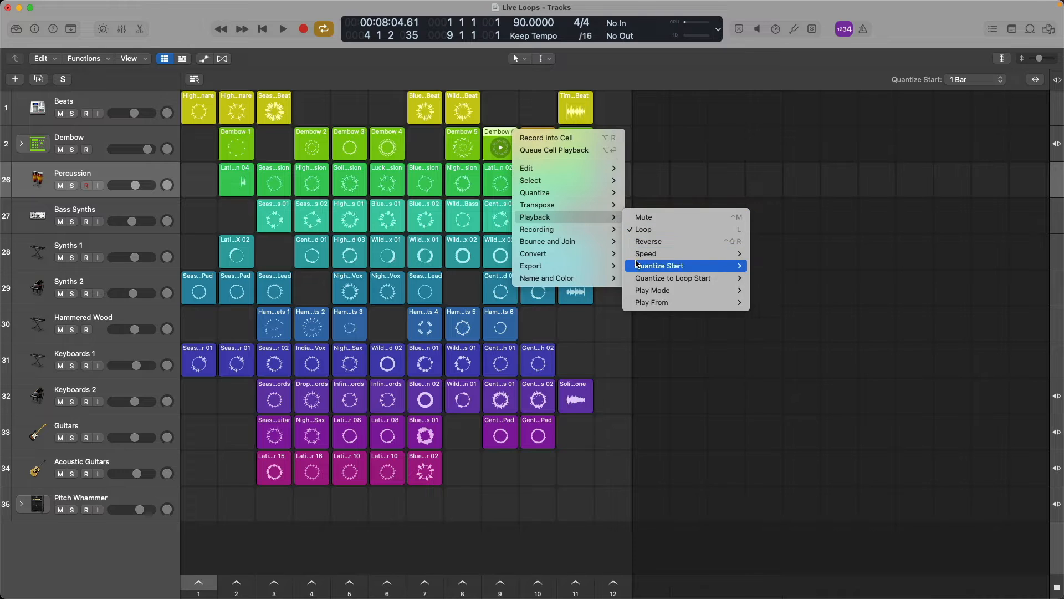
pyautogui.moveTo(638, 269)
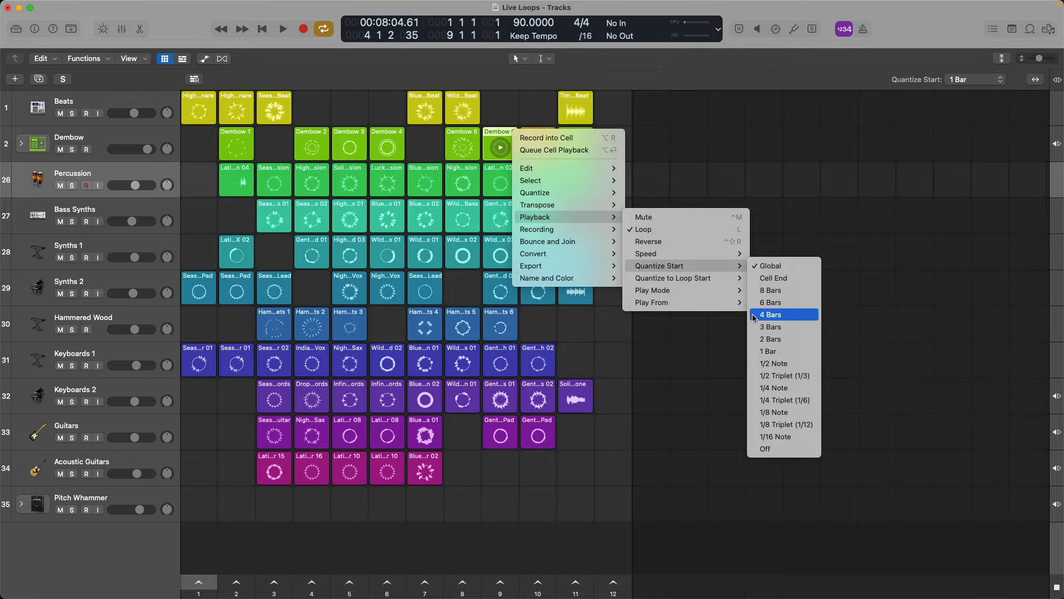
pyautogui.click(728, 353)
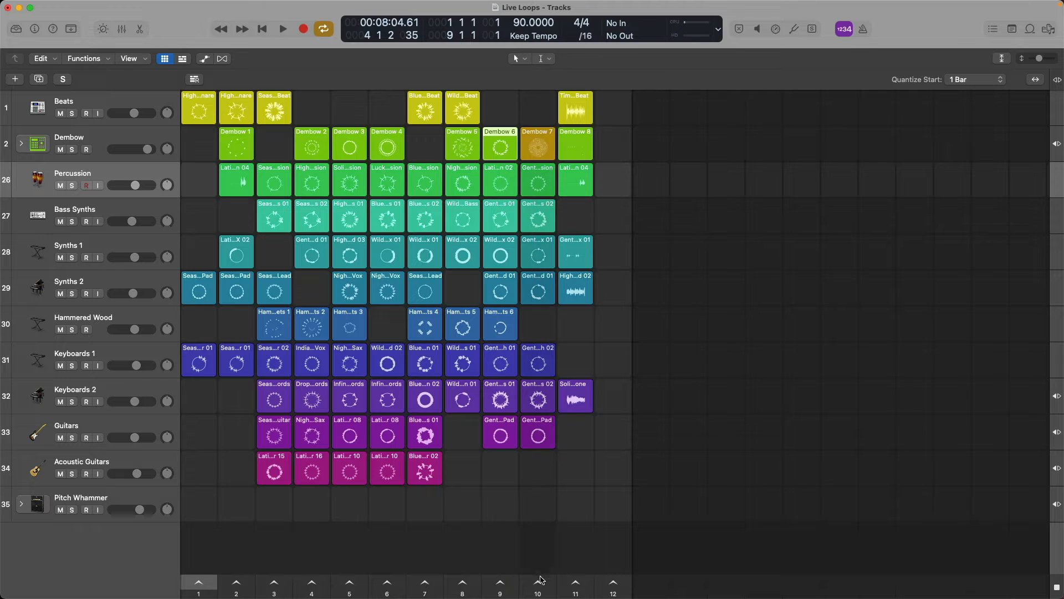
# Examine the scene options for scene 10, including its Quantize Start setting
pyautogui.rightClick(537, 593)
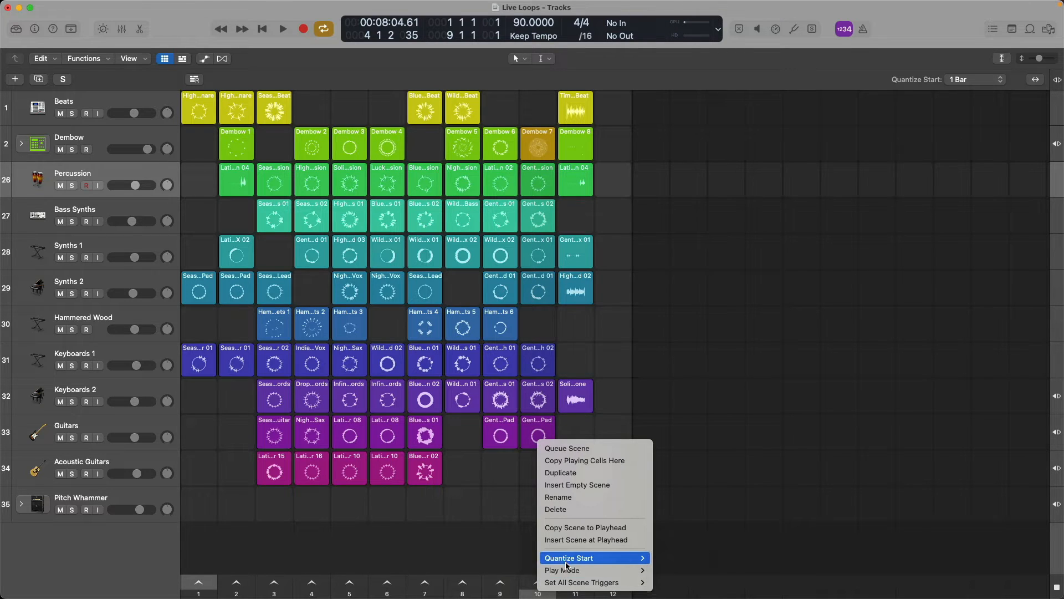
pyautogui.moveTo(566, 563)
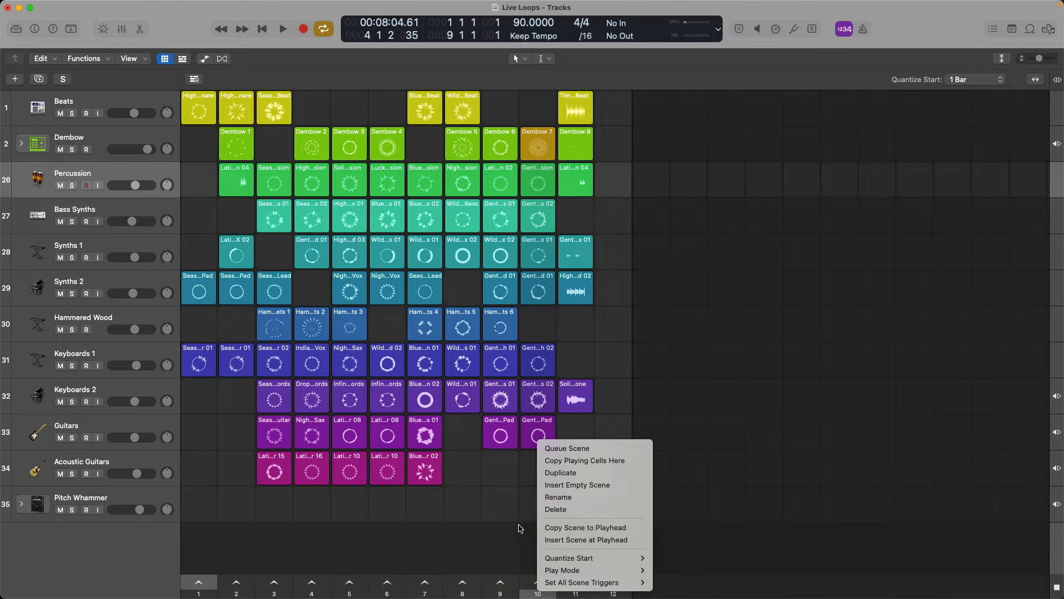
pyautogui.click(520, 527)
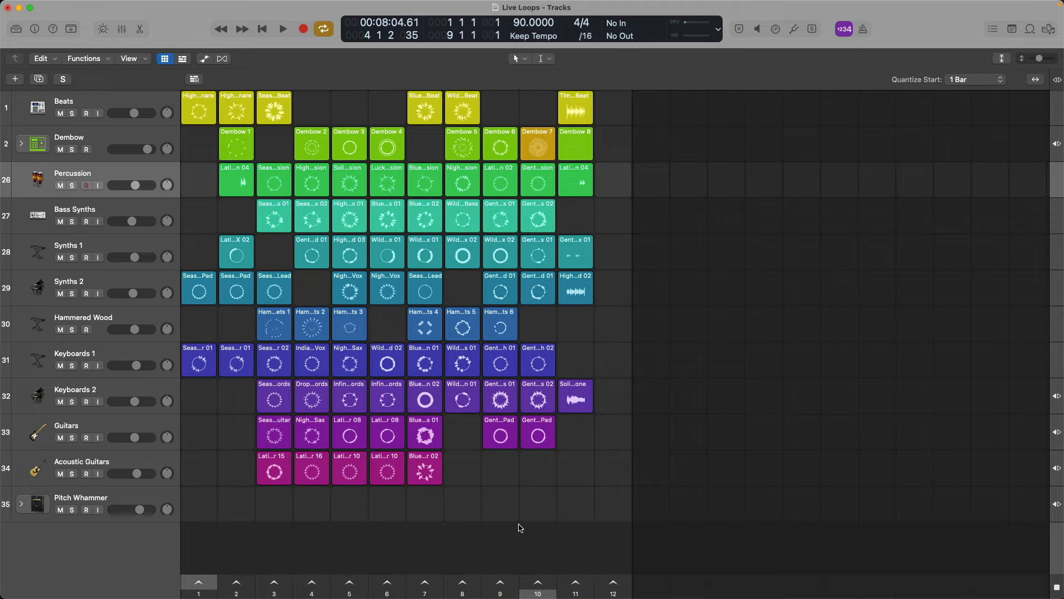
# Audition the Synths 1 cell in scene 5 and stop playback
pyautogui.click(351, 257)
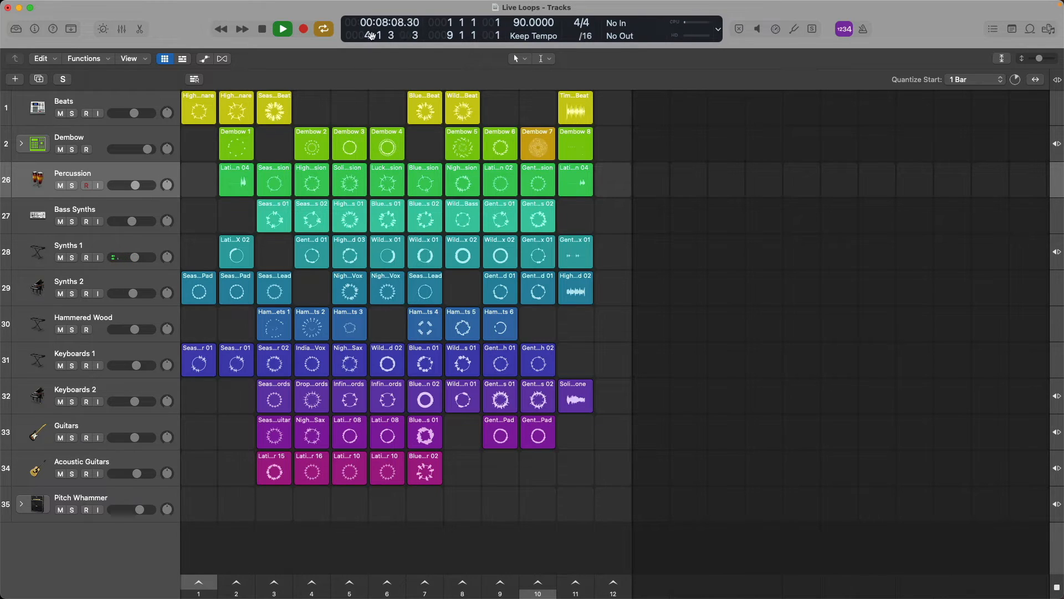
pyautogui.press('space')
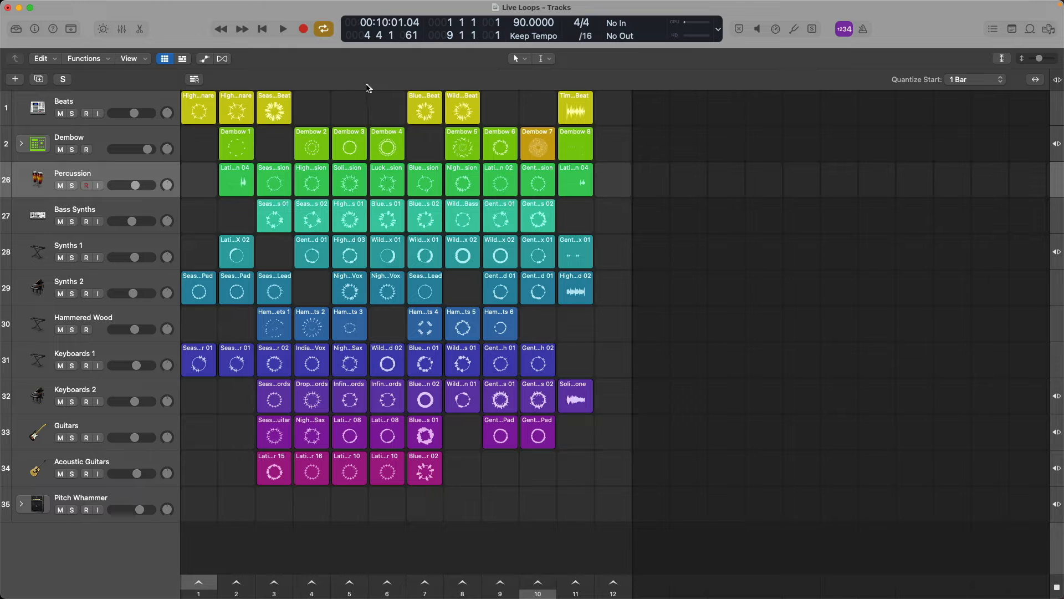
# Show the expanded Cell inspector and examine the Play Mode options of the Seaside Sub Bass 01 cell
pyautogui.click(35, 29)
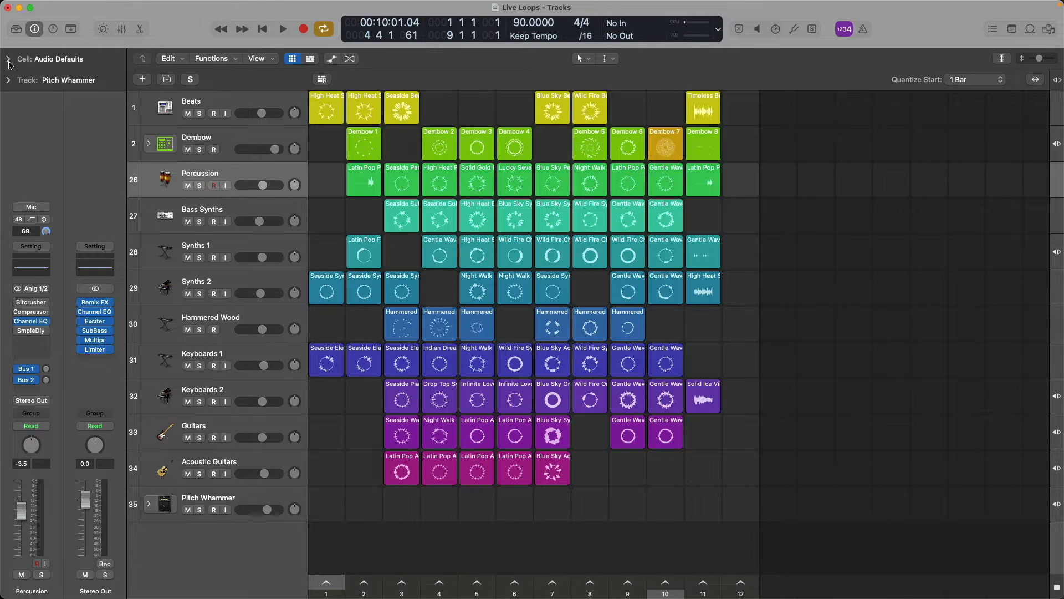
pyautogui.click(8, 59)
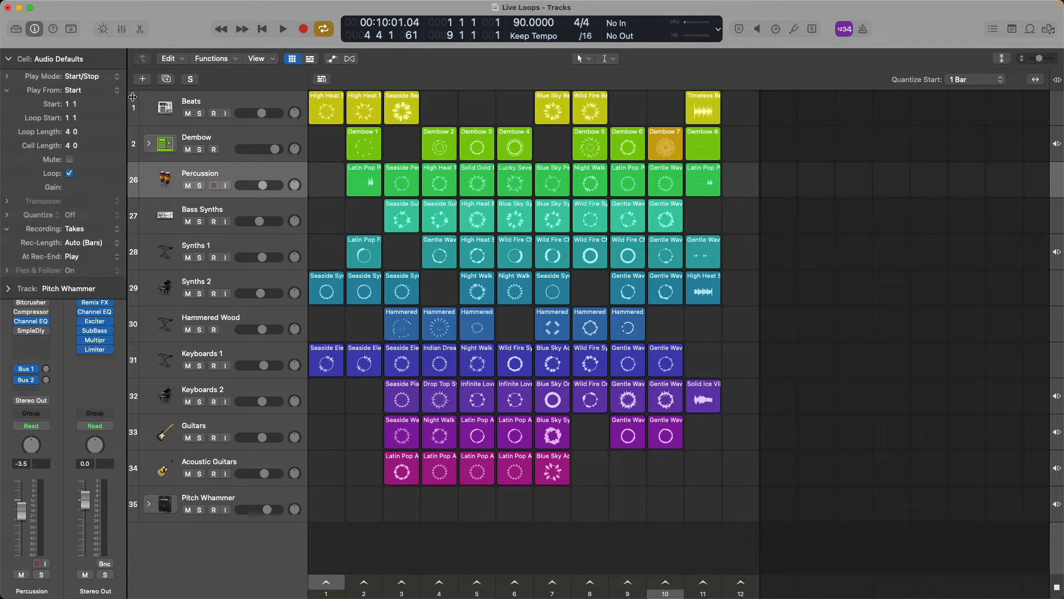
pyautogui.click(390, 200)
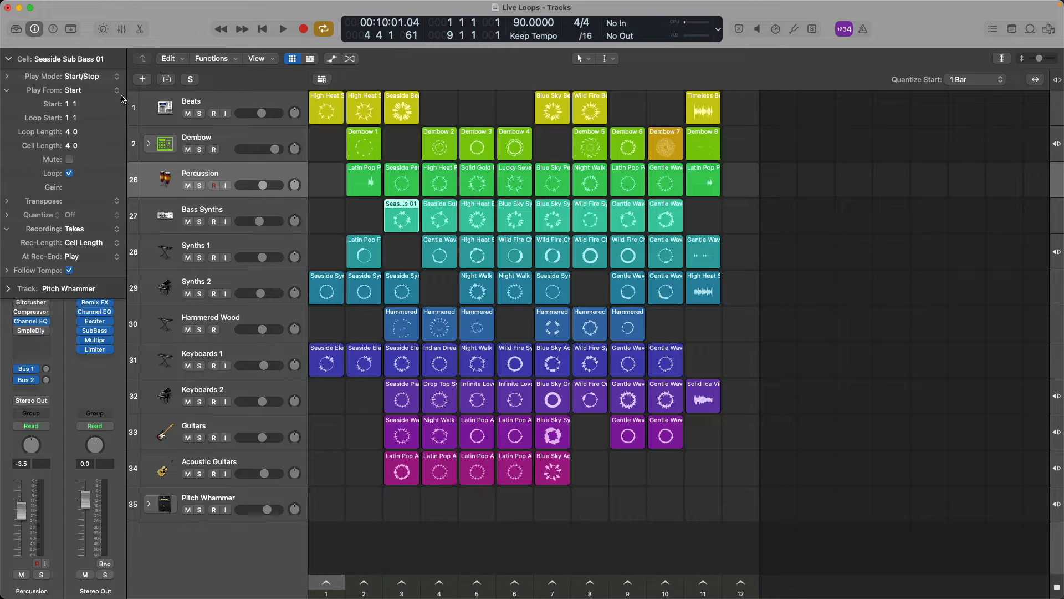
pyautogui.click(86, 80)
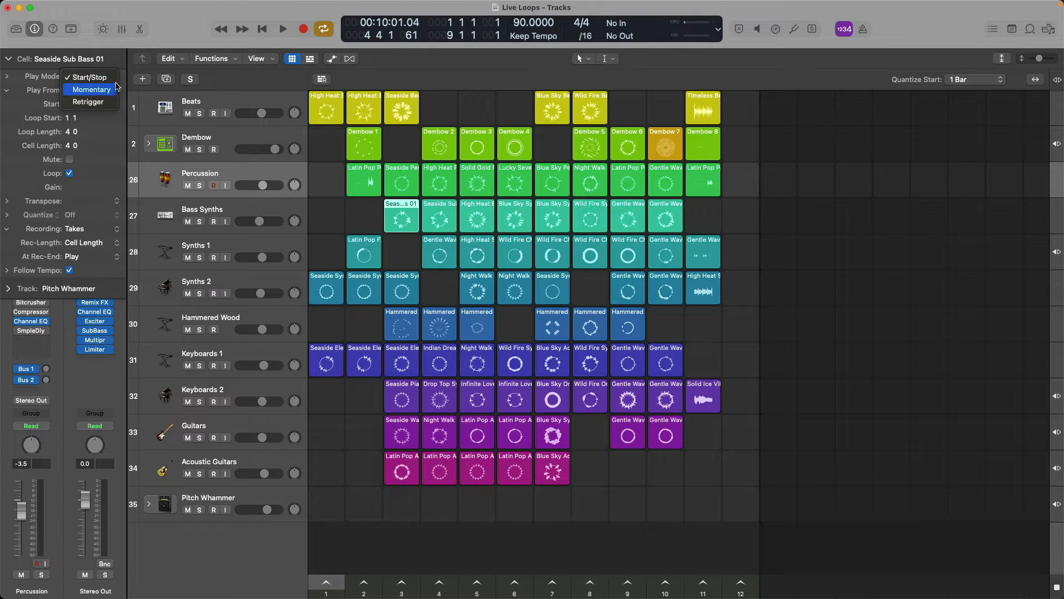
pyautogui.click(185, 39)
# Set the Play Mode of the Seaside Electric Guitar 02 cell to Momentary, then audition the cell
pyautogui.click(402, 362)
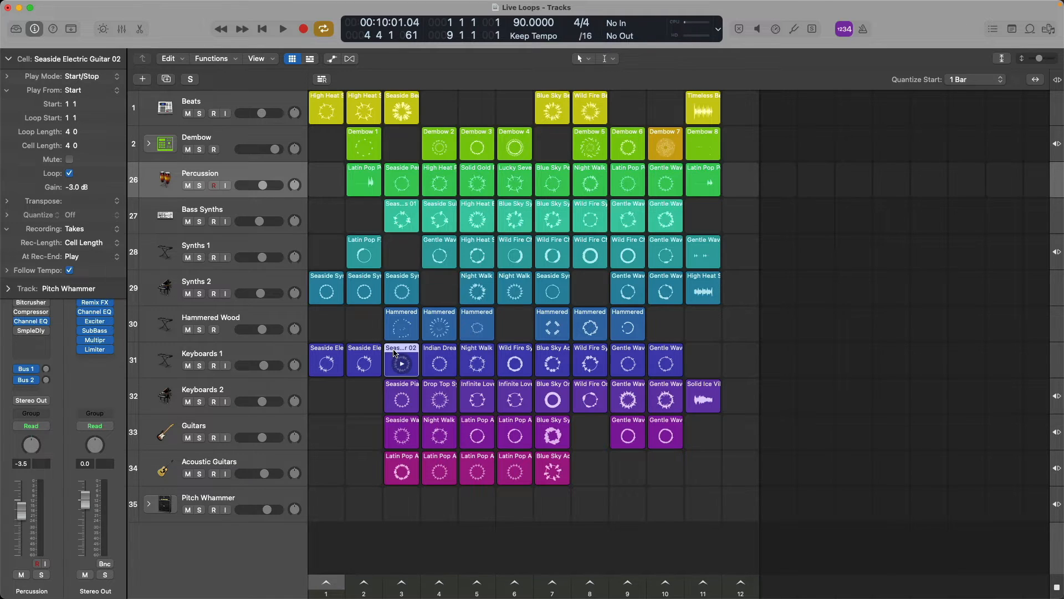
pyautogui.click(104, 79)
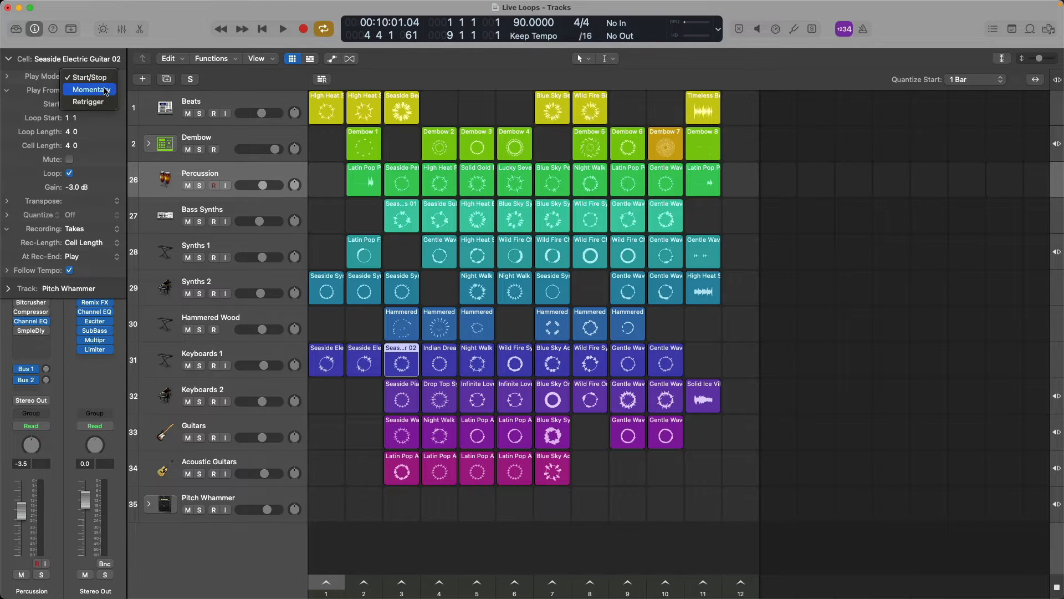
pyautogui.click(105, 90)
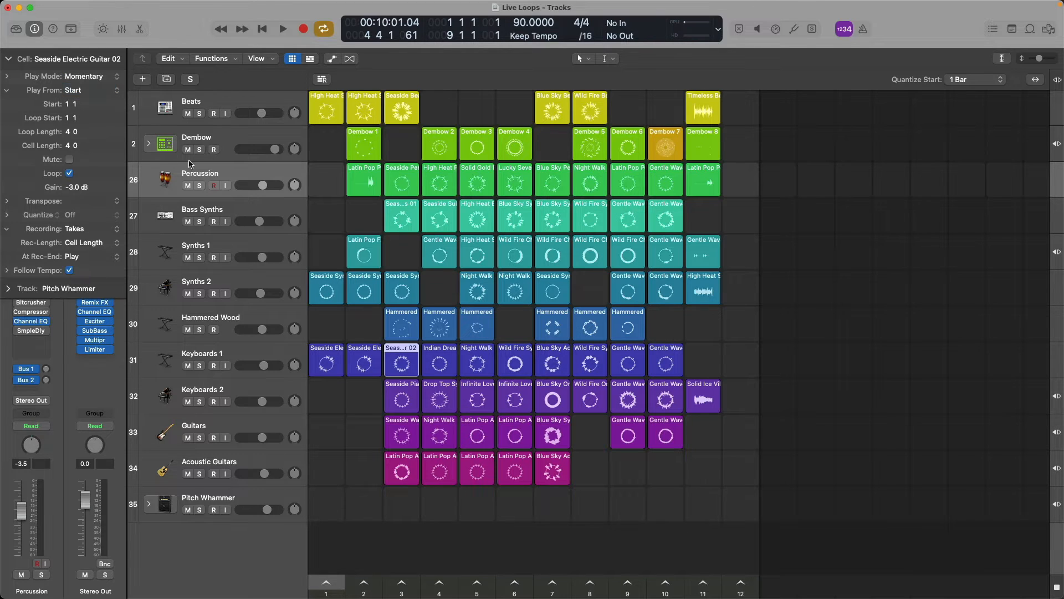
pyautogui.click(403, 364)
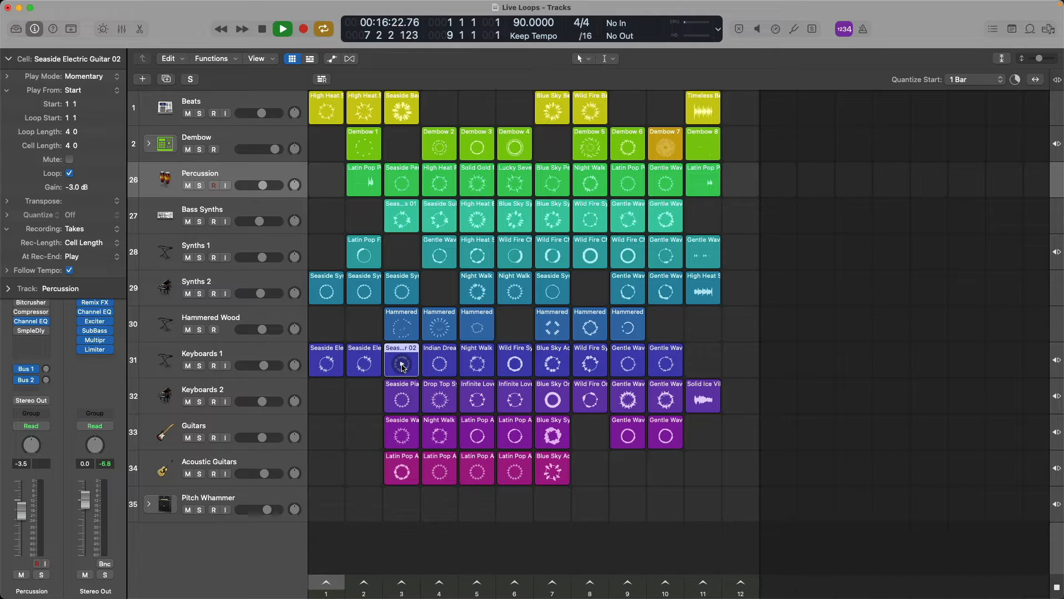
pyautogui.press('space')
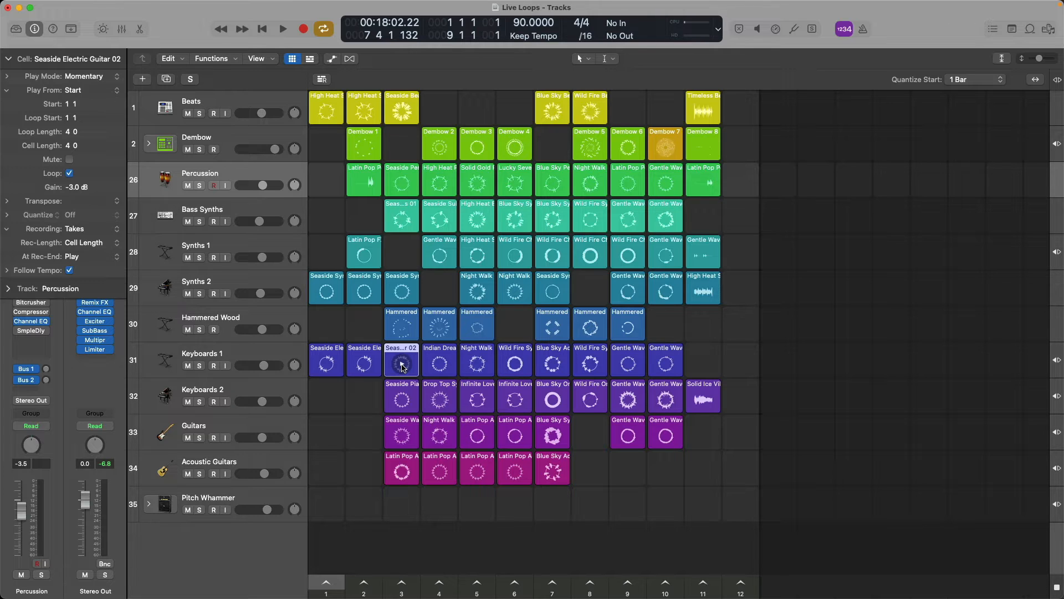
# Set the Seaside Electric Guitar 02 cell's own Quantize Start to 1/16 Note and audition it
pyautogui.rightClick(404, 356)
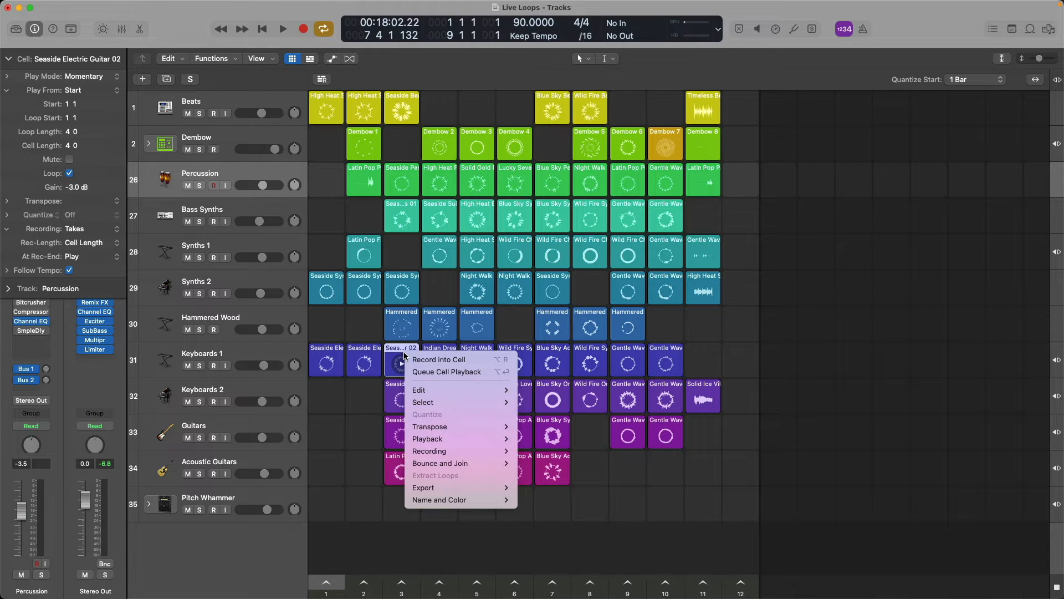
pyautogui.moveTo(435, 436)
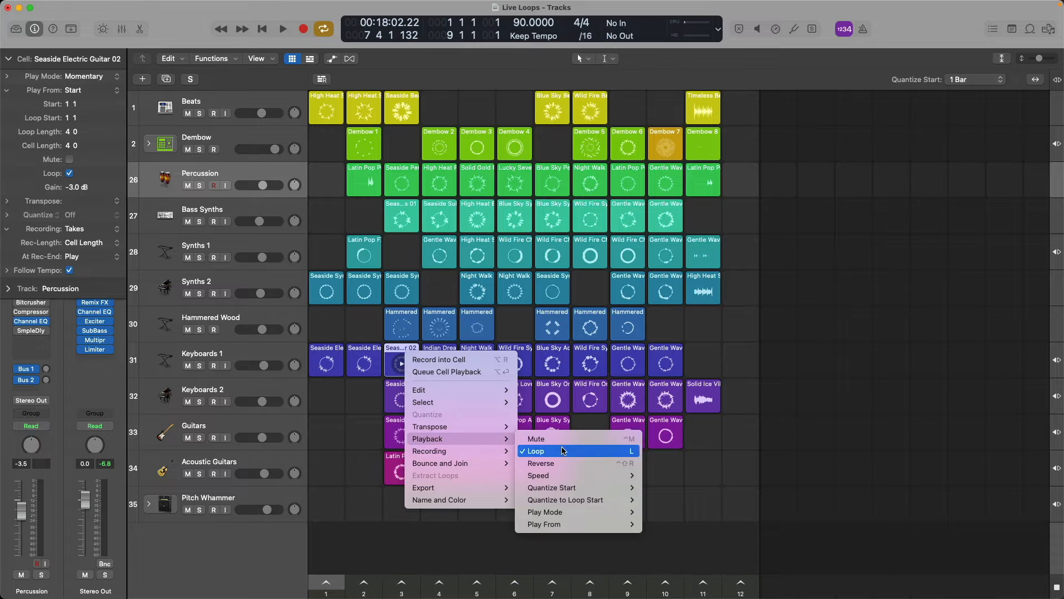
pyautogui.moveTo(608, 491)
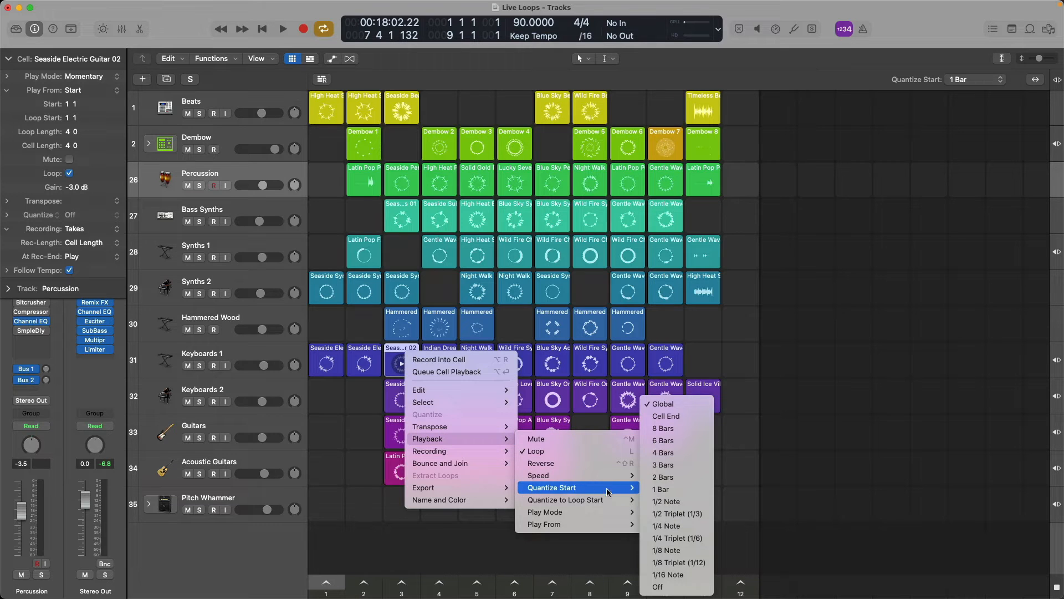
pyautogui.click(664, 576)
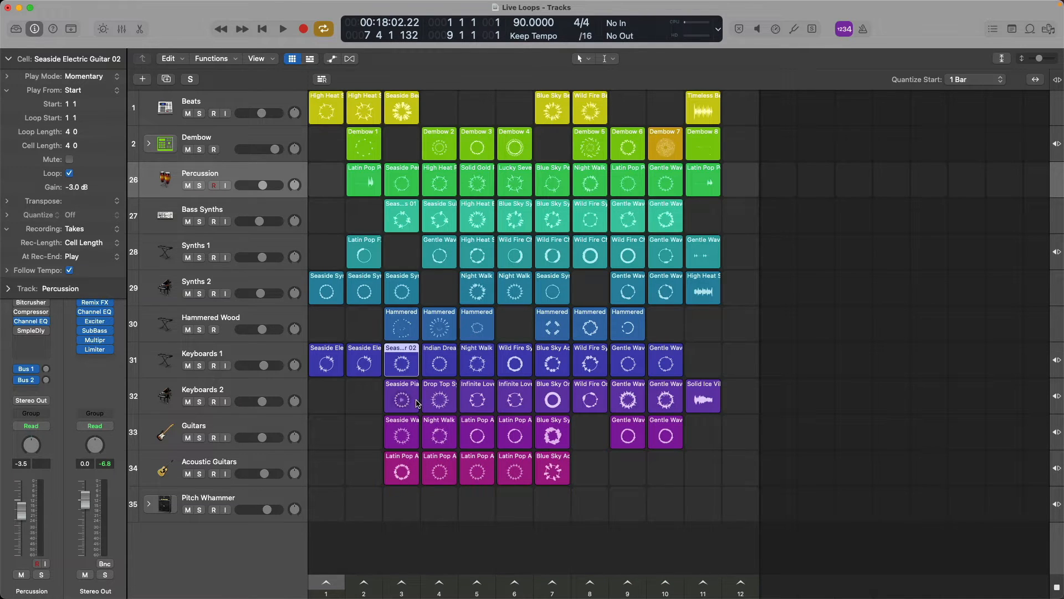
pyautogui.click(402, 363)
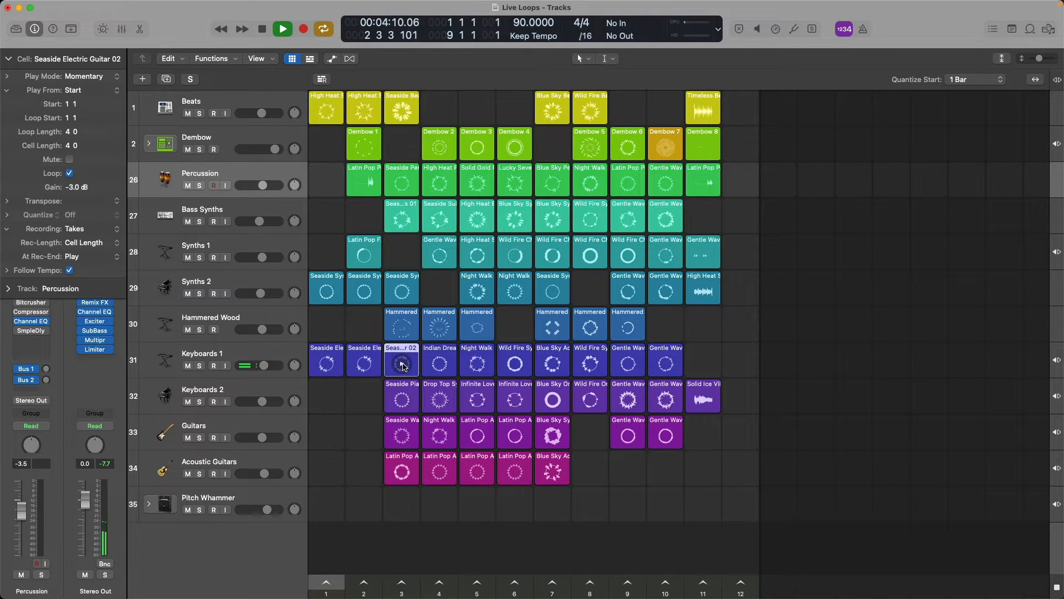
pyautogui.press('space')
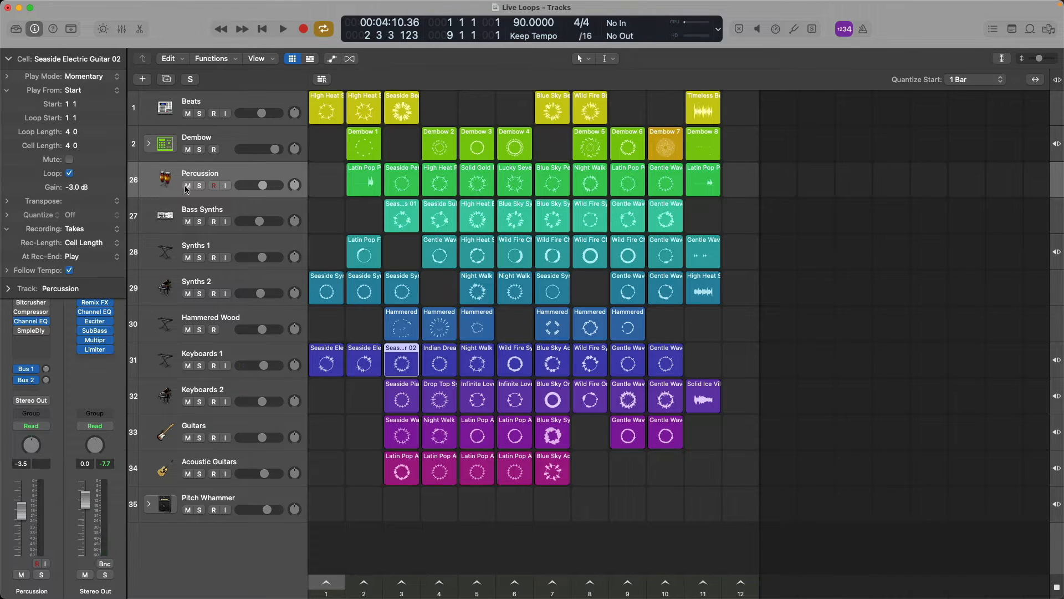
# Set the Seaside Electric Guitar 02 cell's Play Mode to Retrigger, then audition the cell and take it out of playback
pyautogui.click(112, 78)
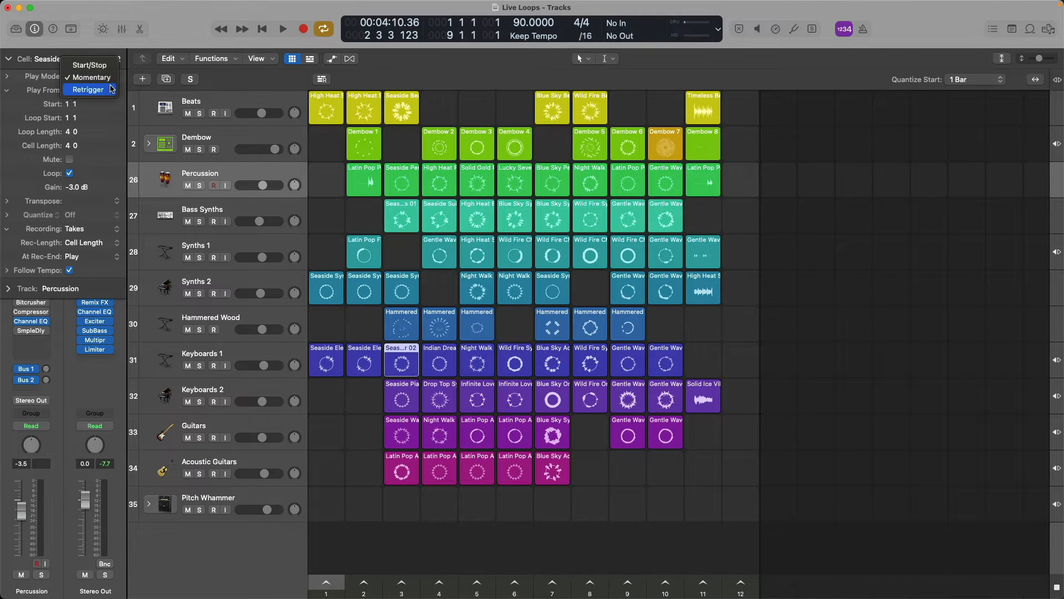
pyautogui.click(114, 89)
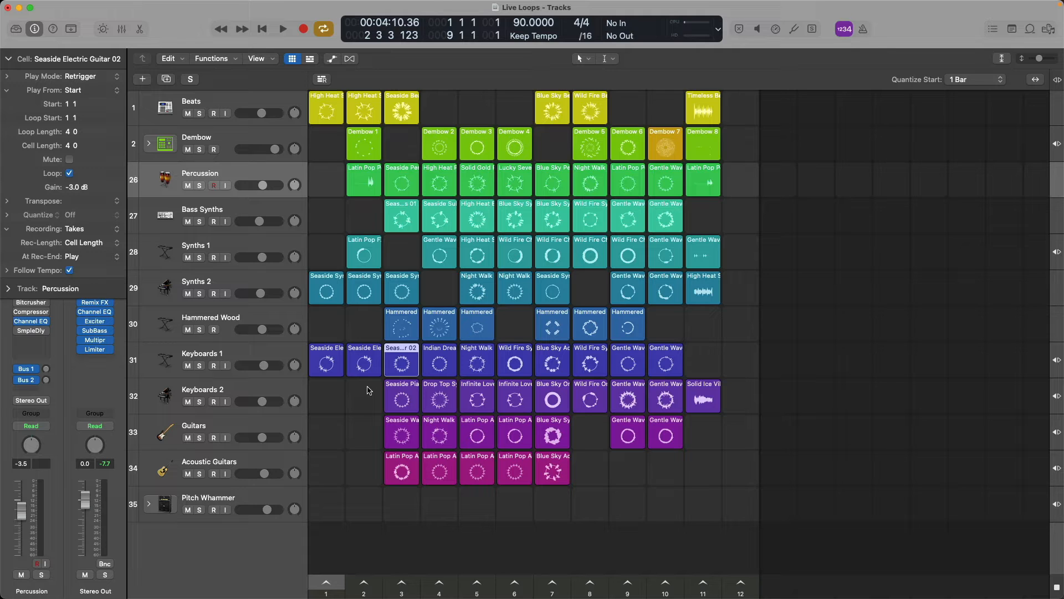
pyautogui.click(402, 363)
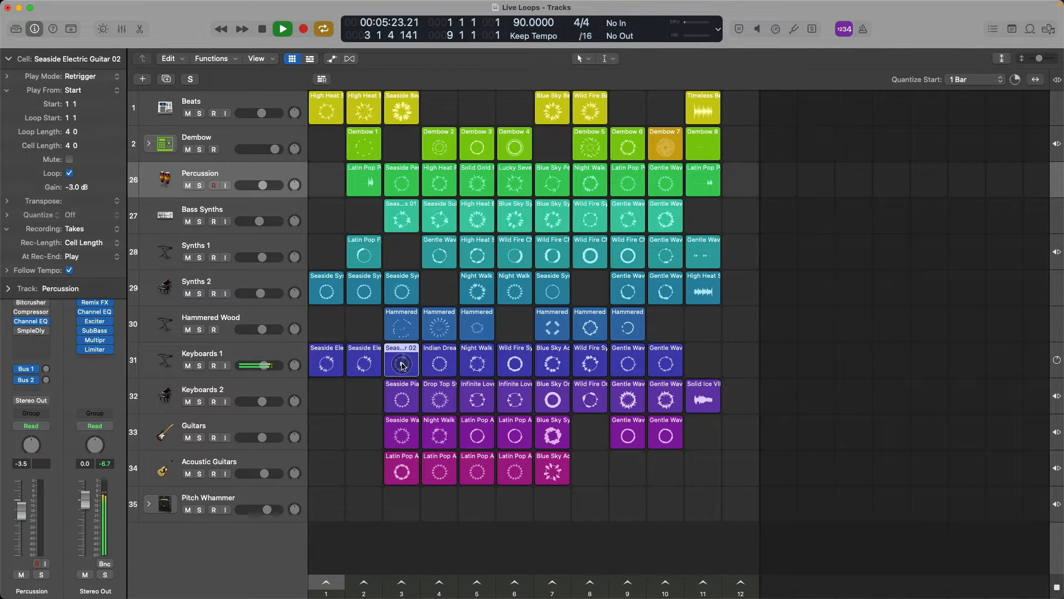
pyautogui.press('space')
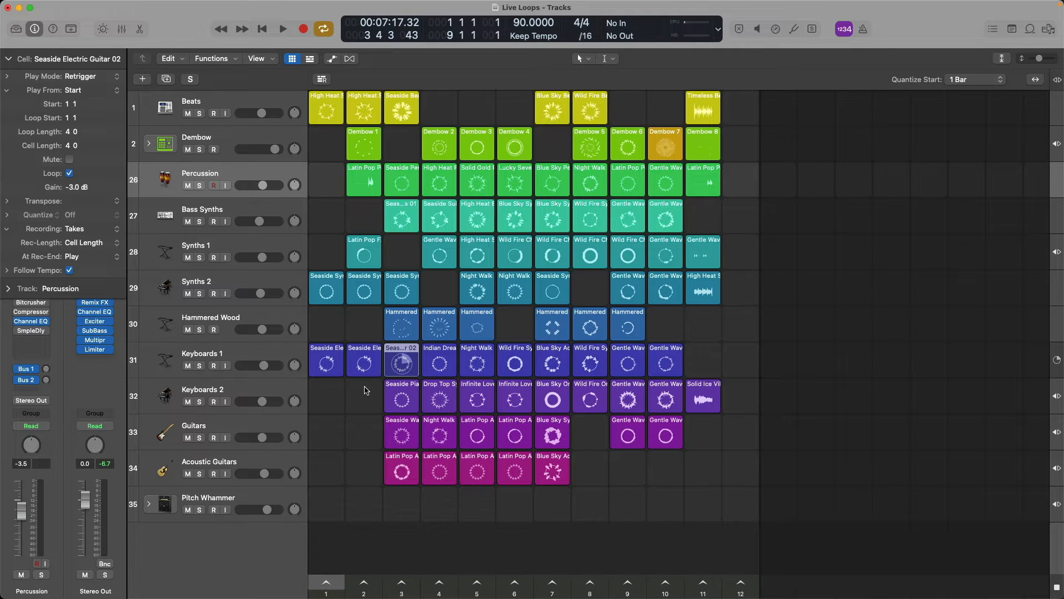
pyautogui.click(1056, 362)
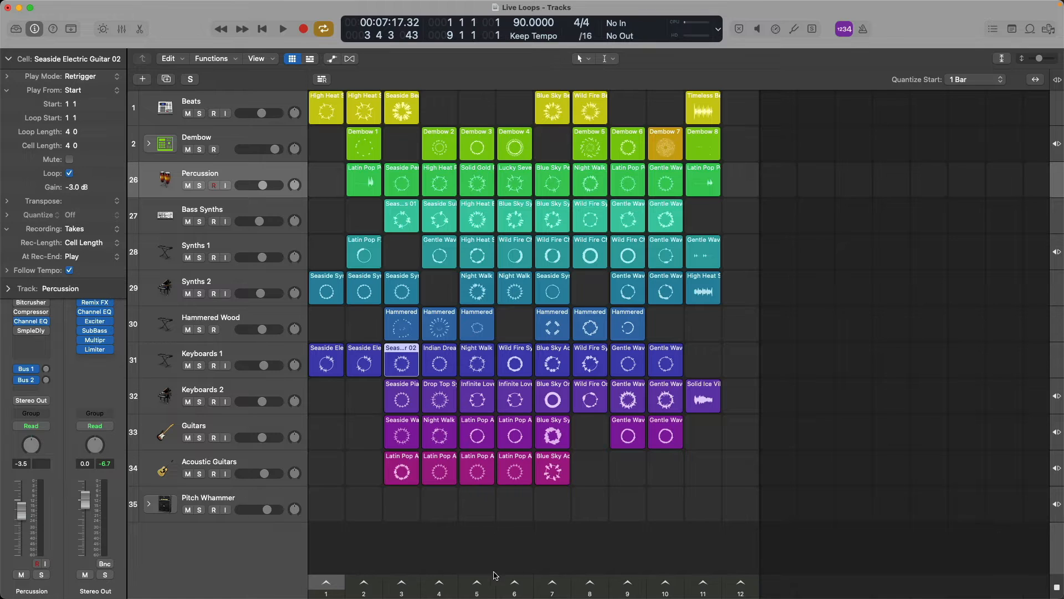
# Examine the Play Mode options of scene 4
pyautogui.rightClick(446, 596)
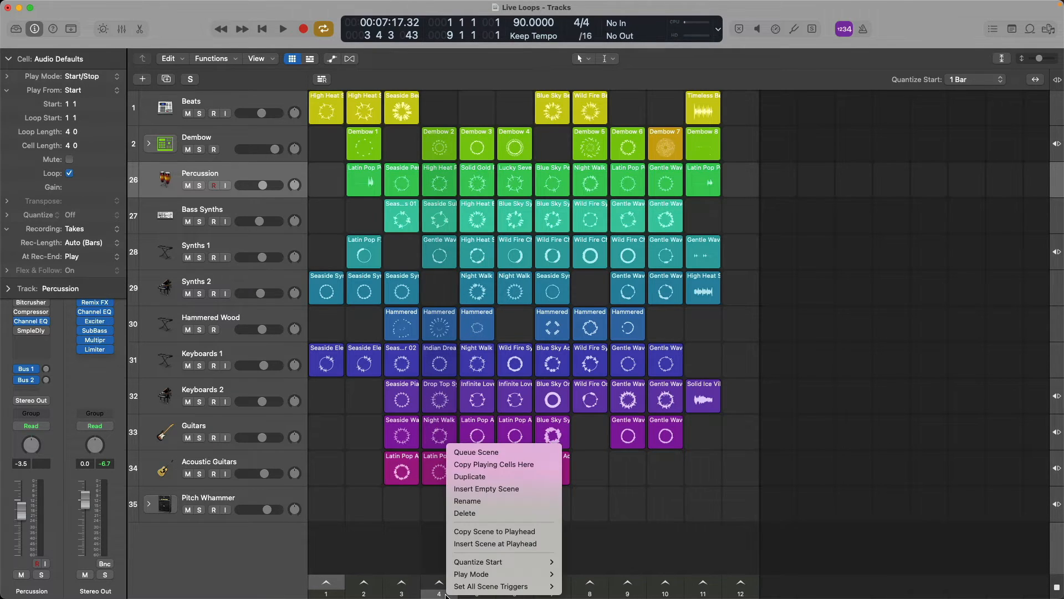
pyautogui.moveTo(473, 575)
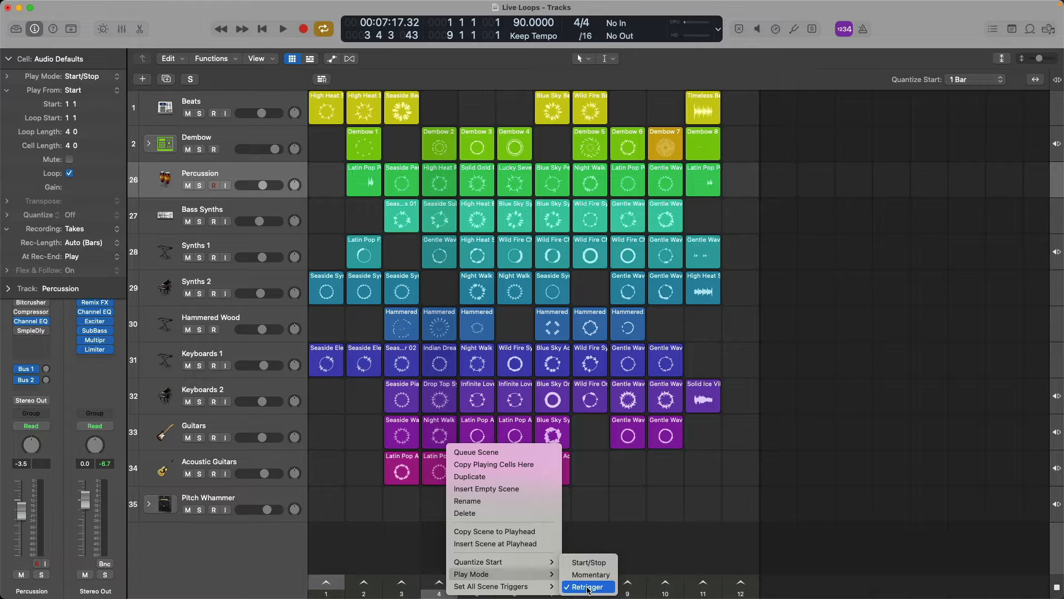
pyautogui.click(417, 564)
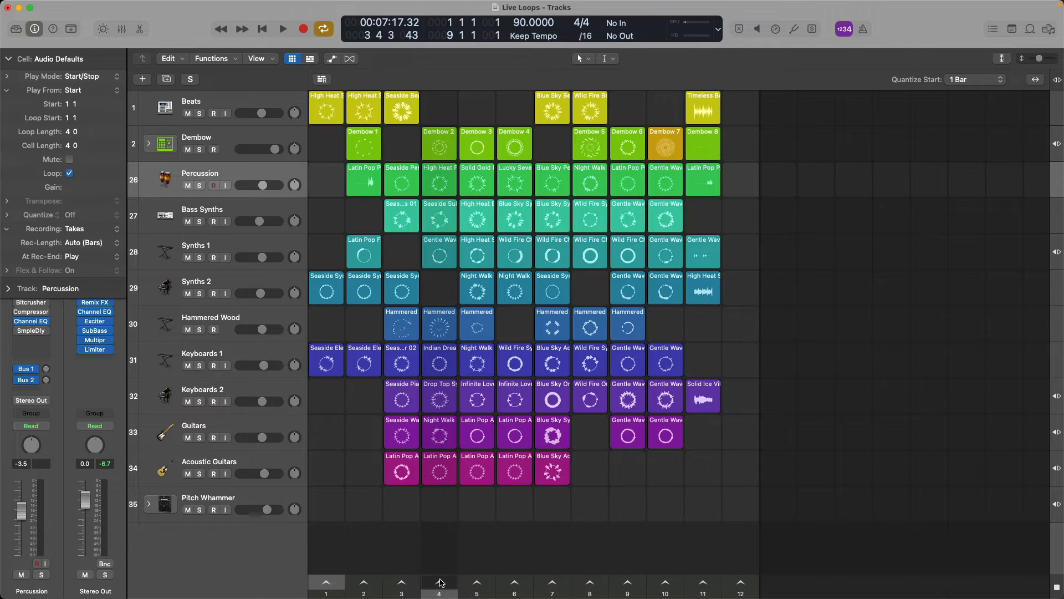
# Audition scene 4, then stop its cells and playback
pyautogui.click(439, 582)
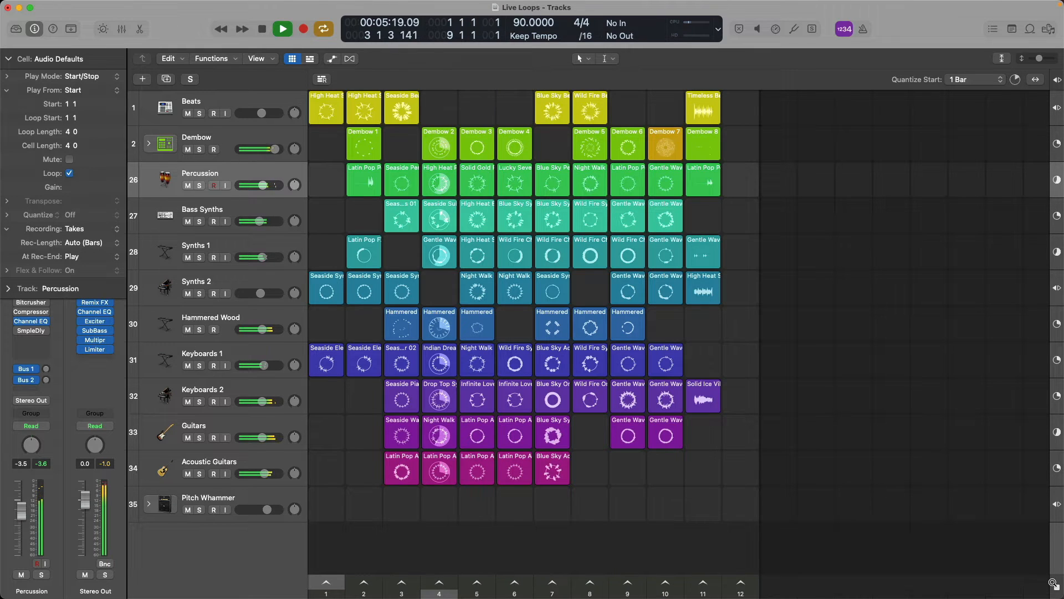
pyautogui.press('space')
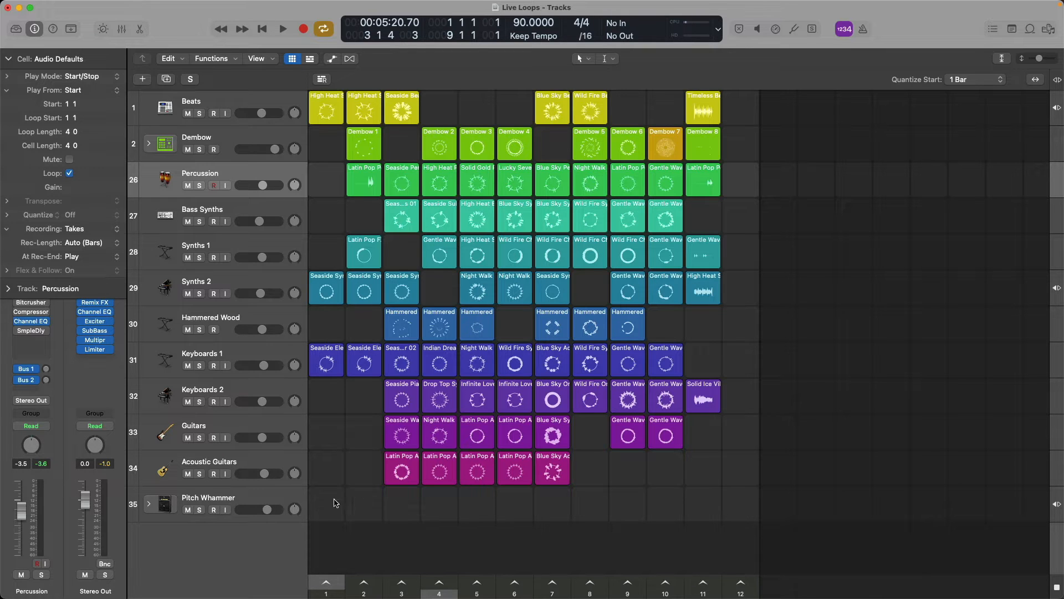
# Expand the Pitch Whammer track stack and record-enable its Pedalboard track
pyautogui.click(150, 504)
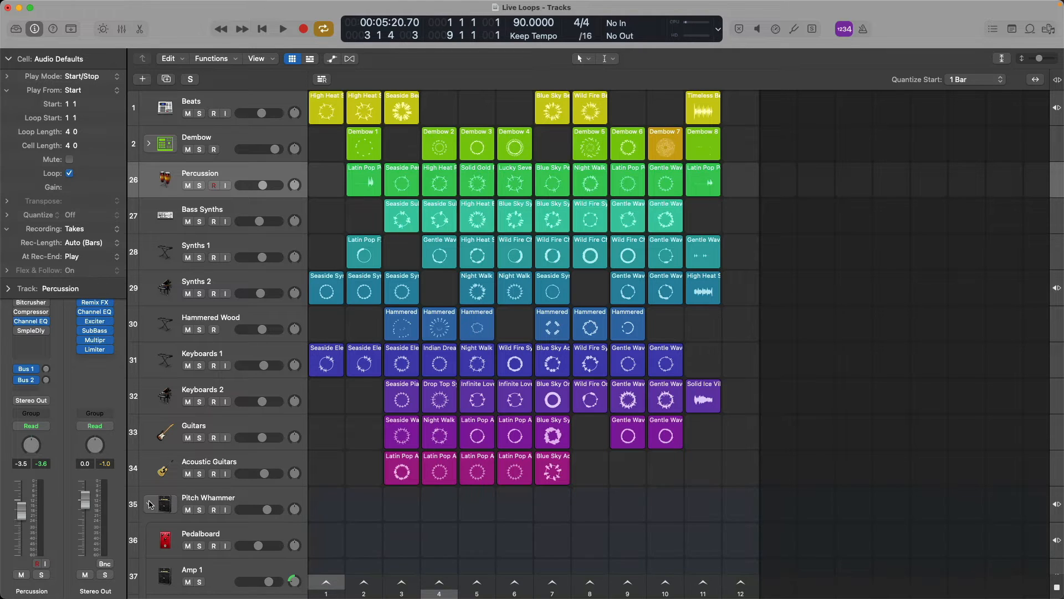
pyautogui.scroll(-3, 483, 430)
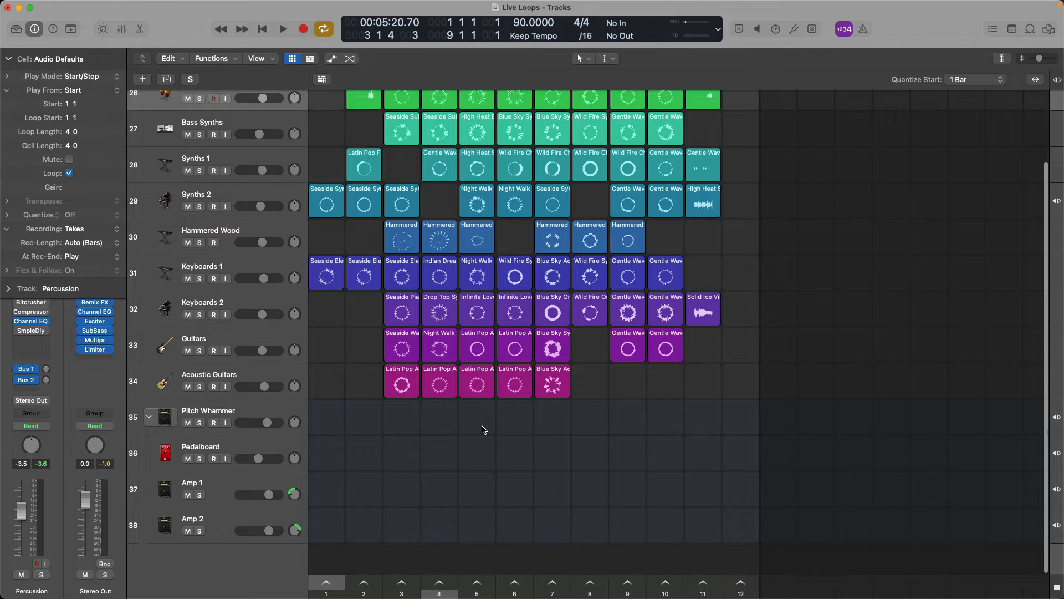
pyautogui.click(214, 459)
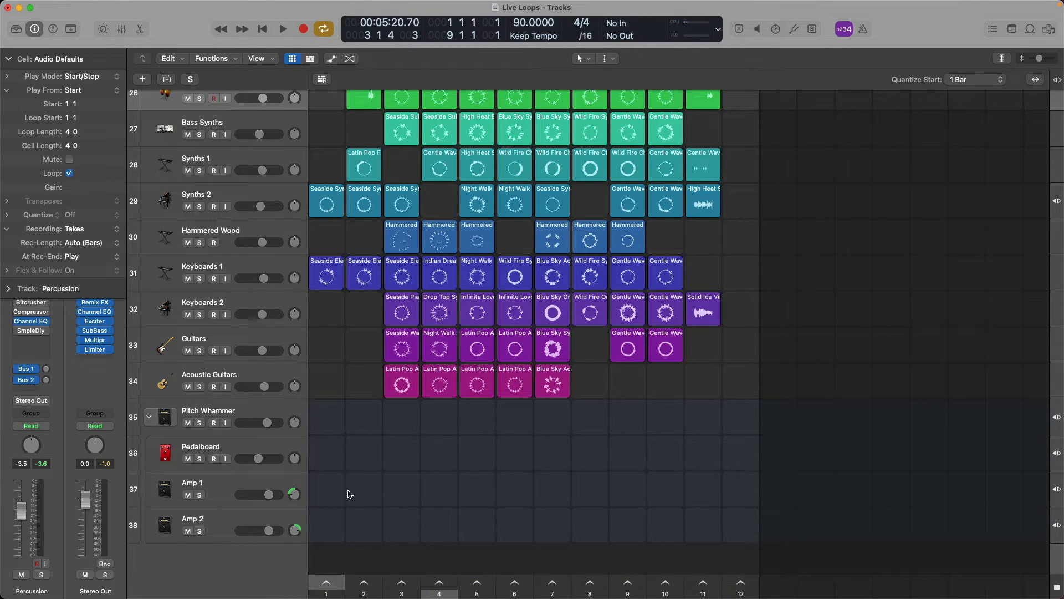
# Turn on the metronome and monitoring in preparation for recording into the Pedalboard track's scene 5 cell
pyautogui.click(477, 453)
pyautogui.click(864, 29)
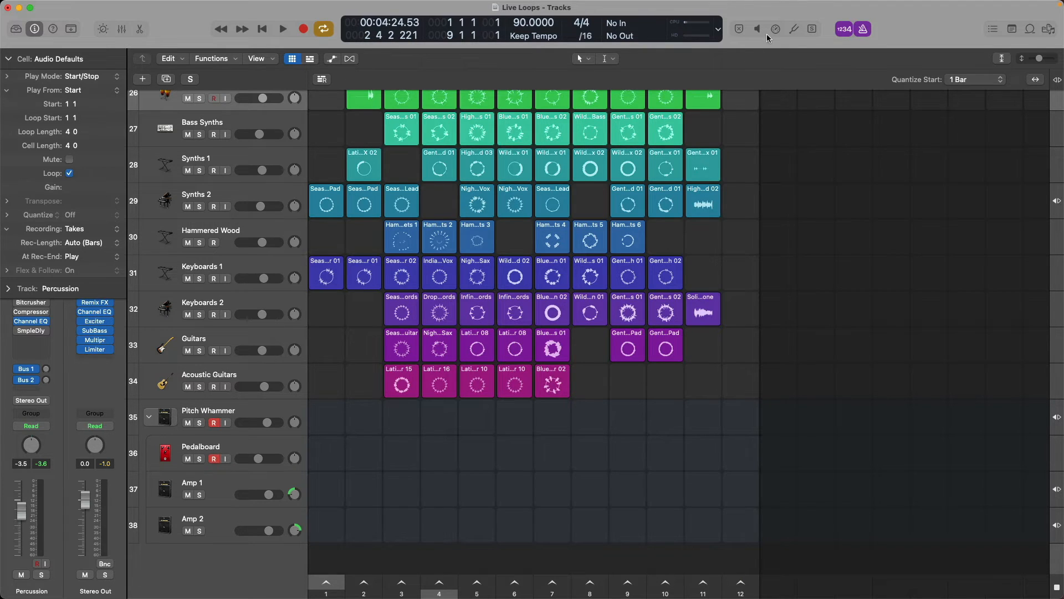
pyautogui.click(759, 28)
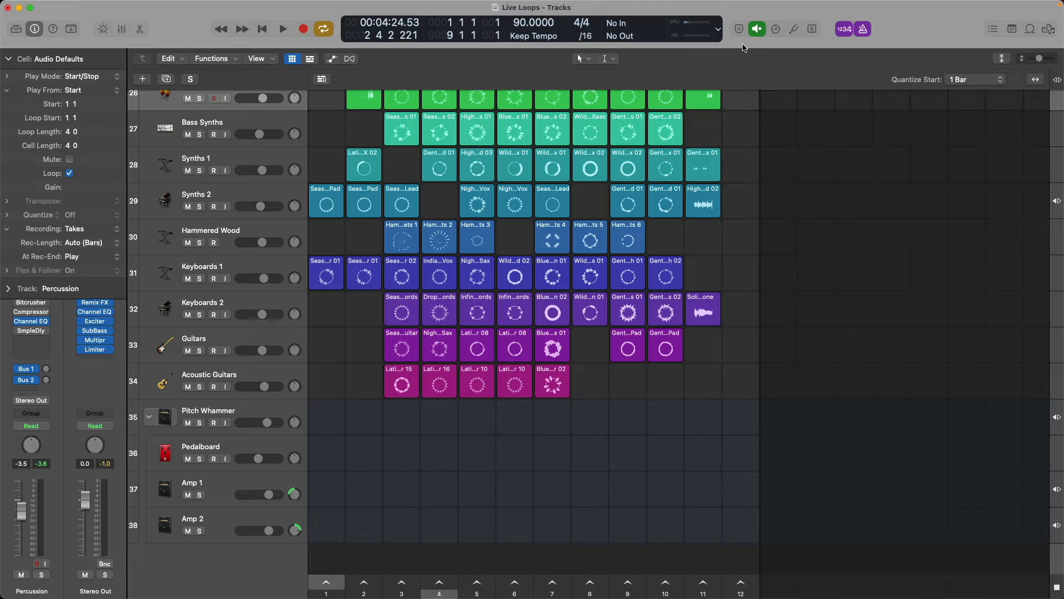
# Record a guitar phrase into the Pedalboard track's scene 5 cell, then audition the recorded cell
pyautogui.click(478, 454)
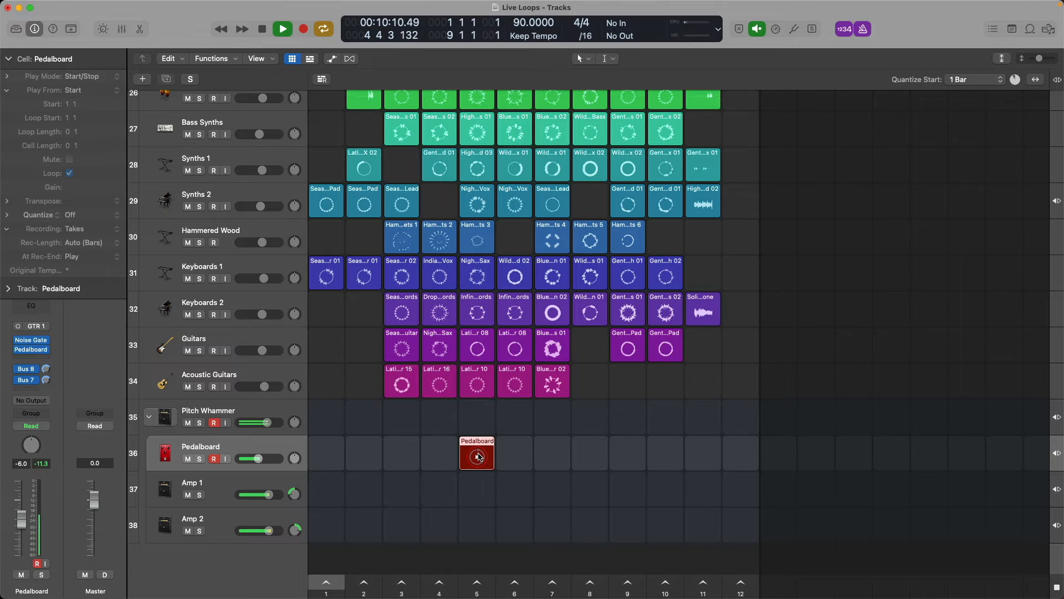
pyautogui.press('space')
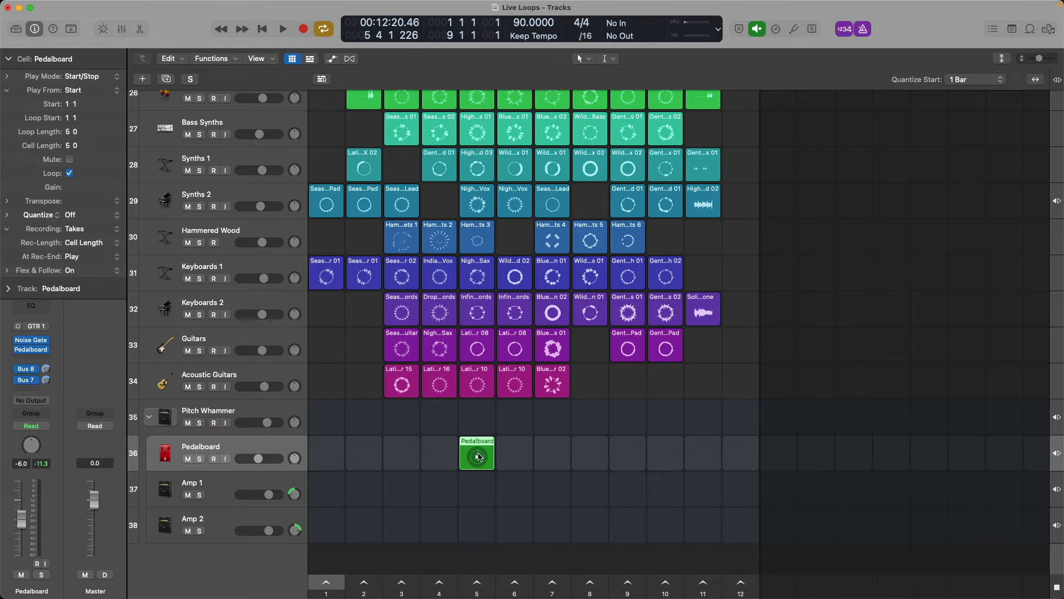
pyautogui.click(479, 456)
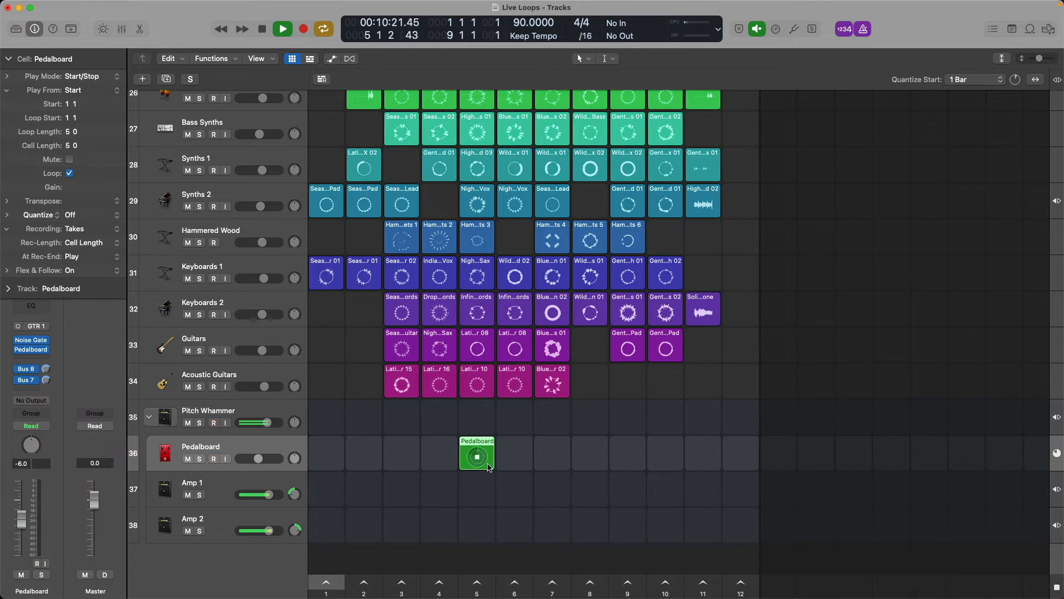
pyautogui.click(479, 461)
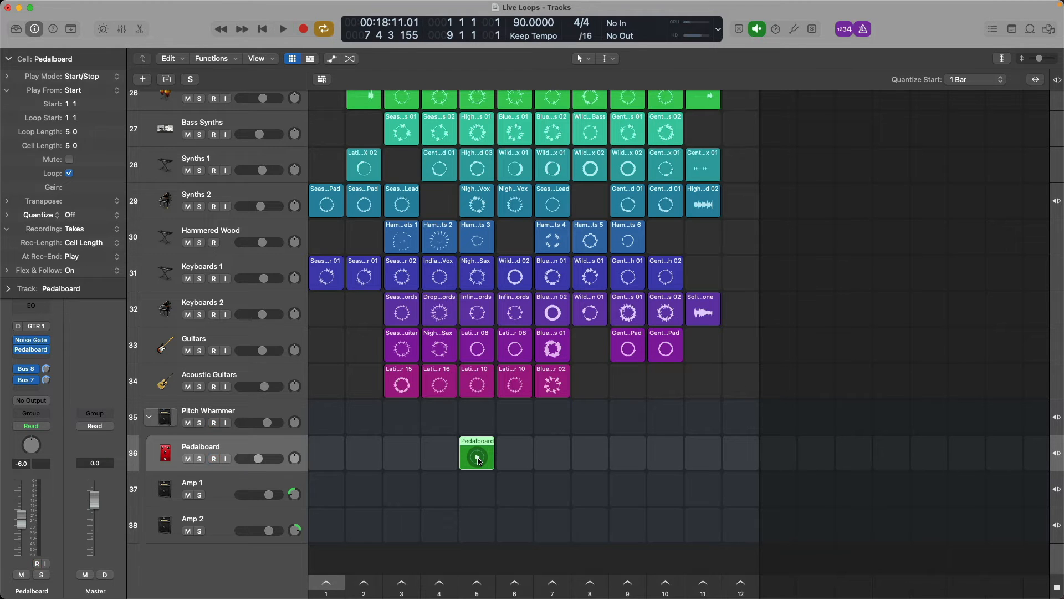
# Open the Pedalboard cell in the audio editor, turn Flex off, shorten the cell to four bars and audition it
pyautogui.doubleClick(476, 458)
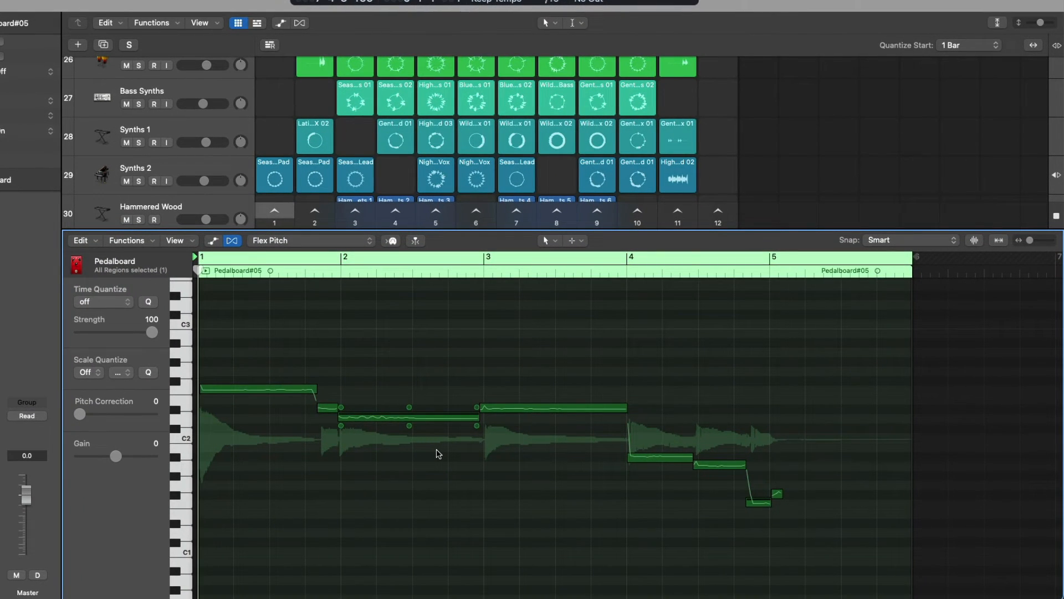
pyautogui.click(232, 240)
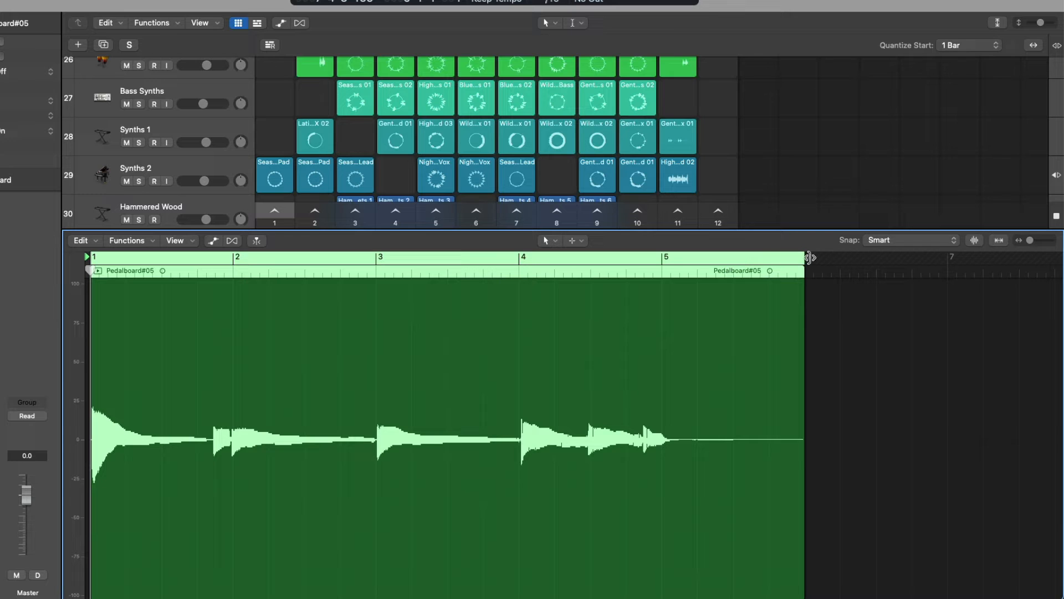
pyautogui.moveTo(804, 258); pyautogui.dragTo(661, 262)
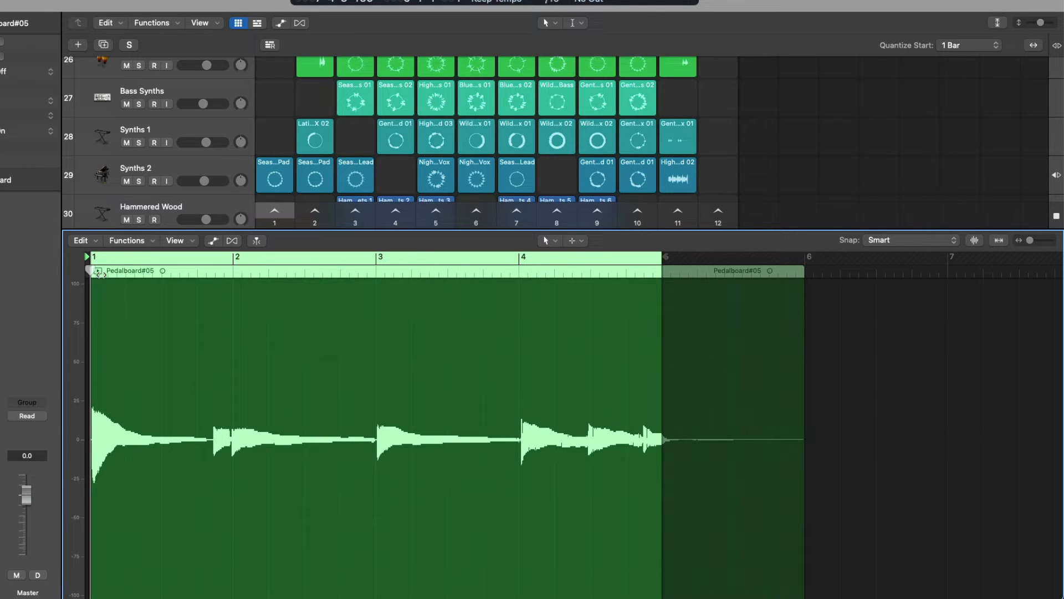
pyautogui.press('space')
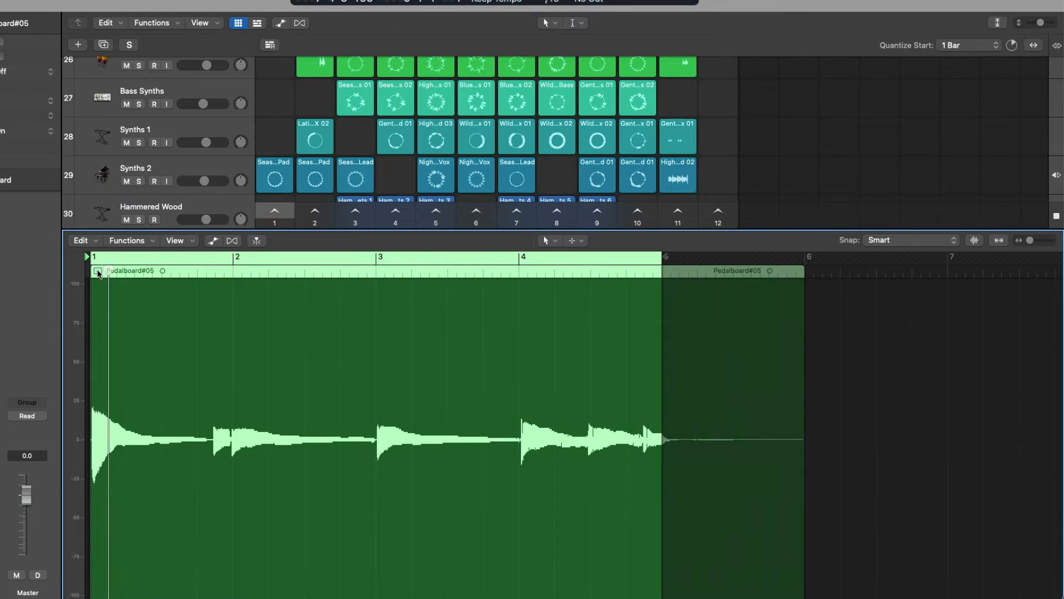
pyautogui.press('Return')
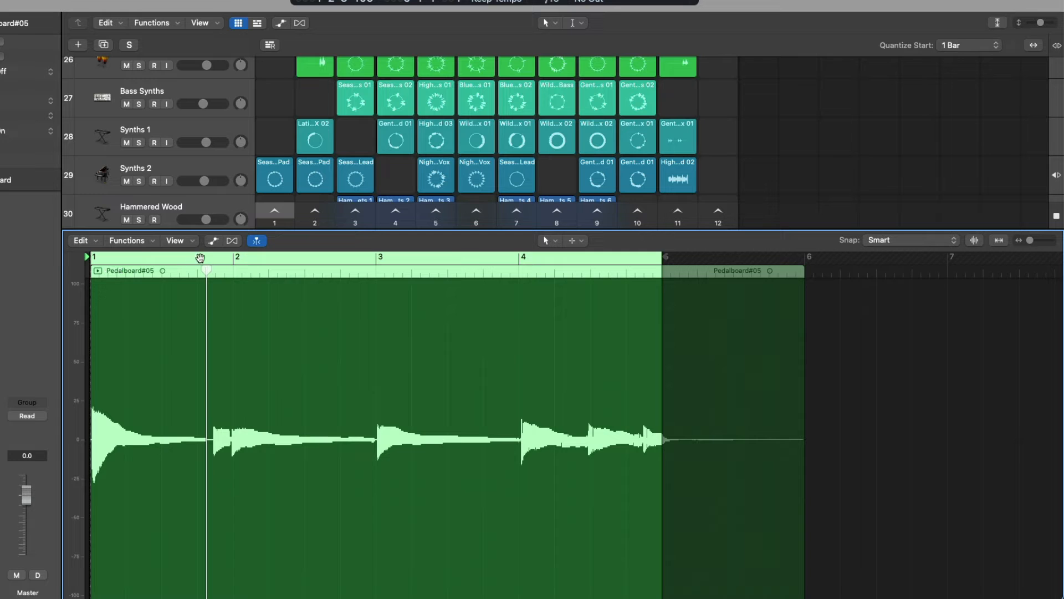
# Set the Pedalboard region's flex mode to Flex Time - Monophonic, quantize it to 1/16 Note and close the editor
pyautogui.click(232, 242)
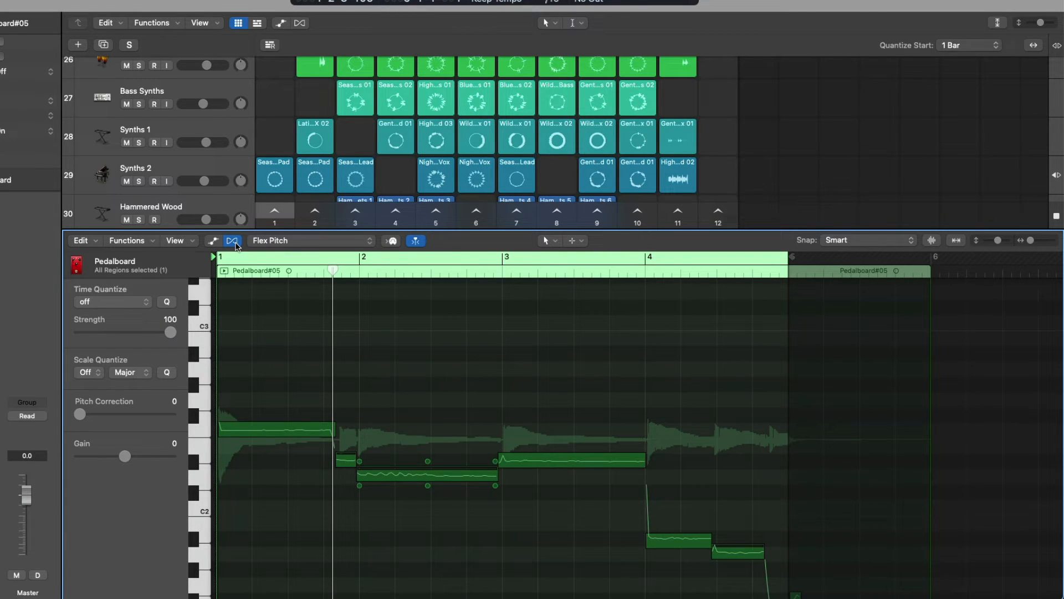
pyautogui.click(286, 242)
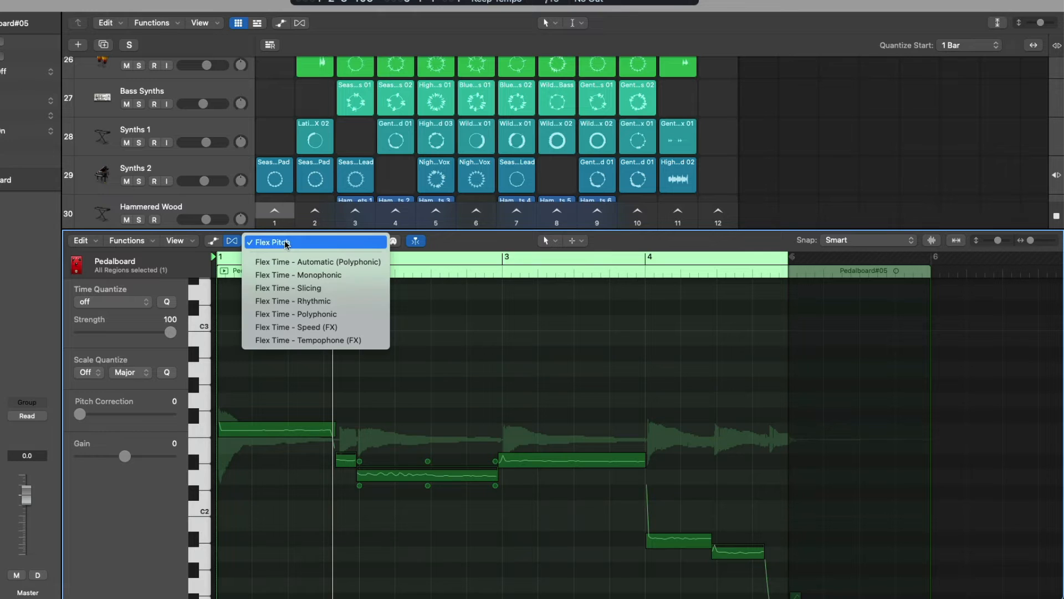
pyautogui.click(286, 275)
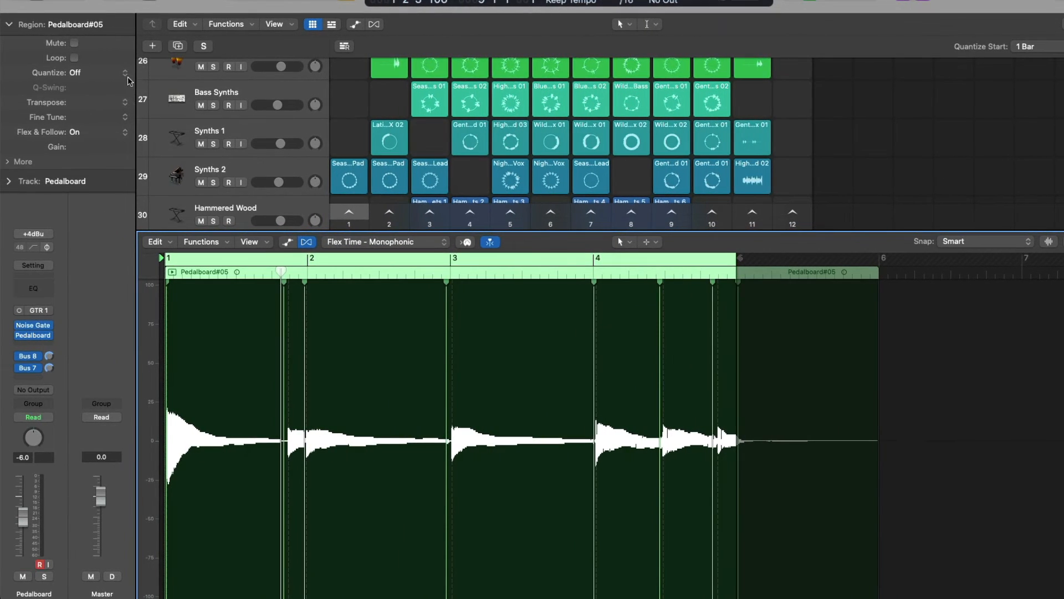
pyautogui.click(127, 77)
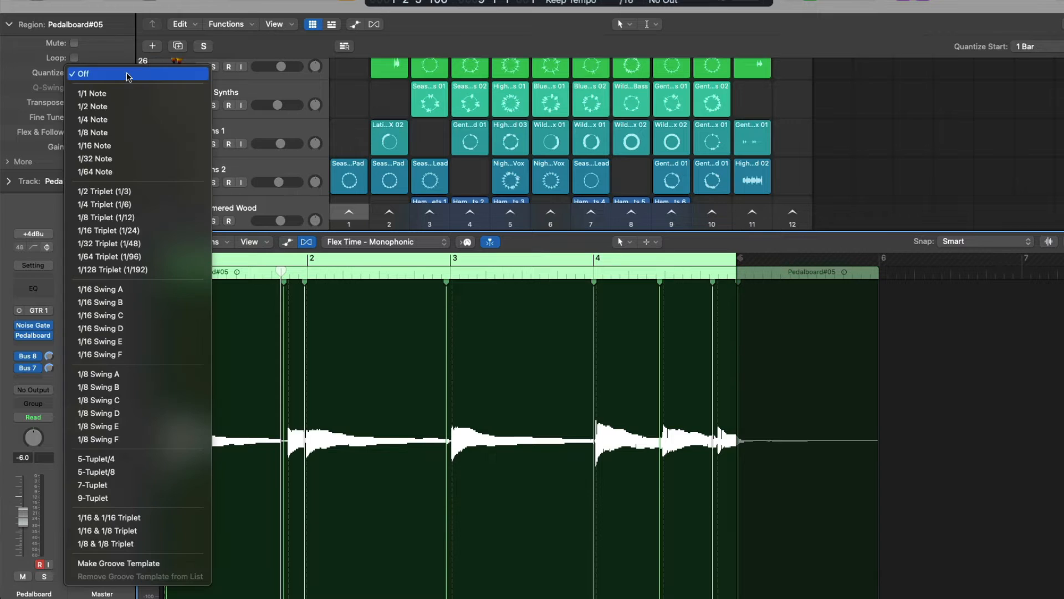
pyautogui.click(126, 147)
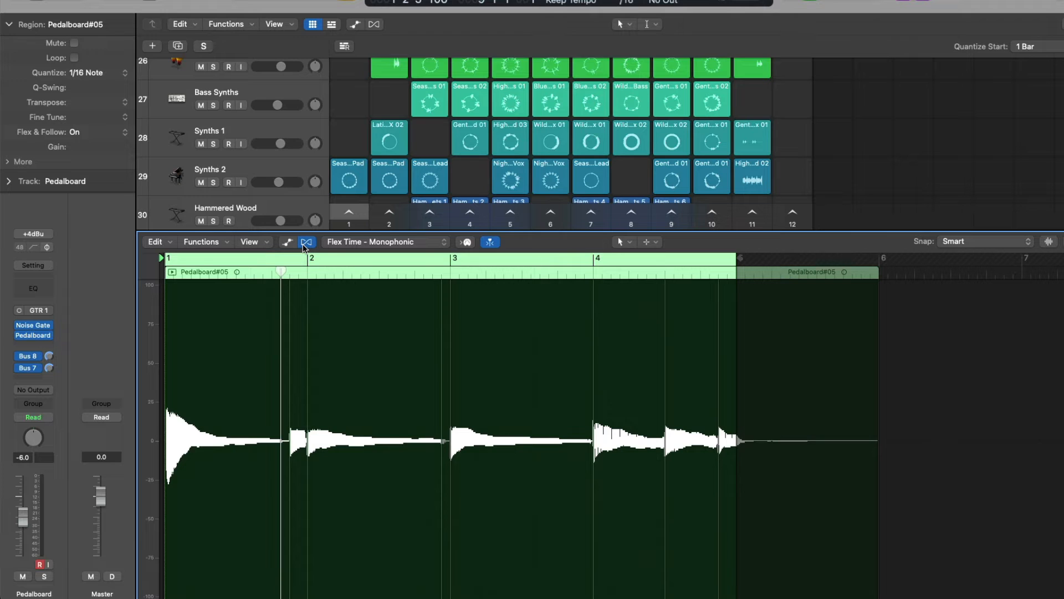
pyautogui.press('space')
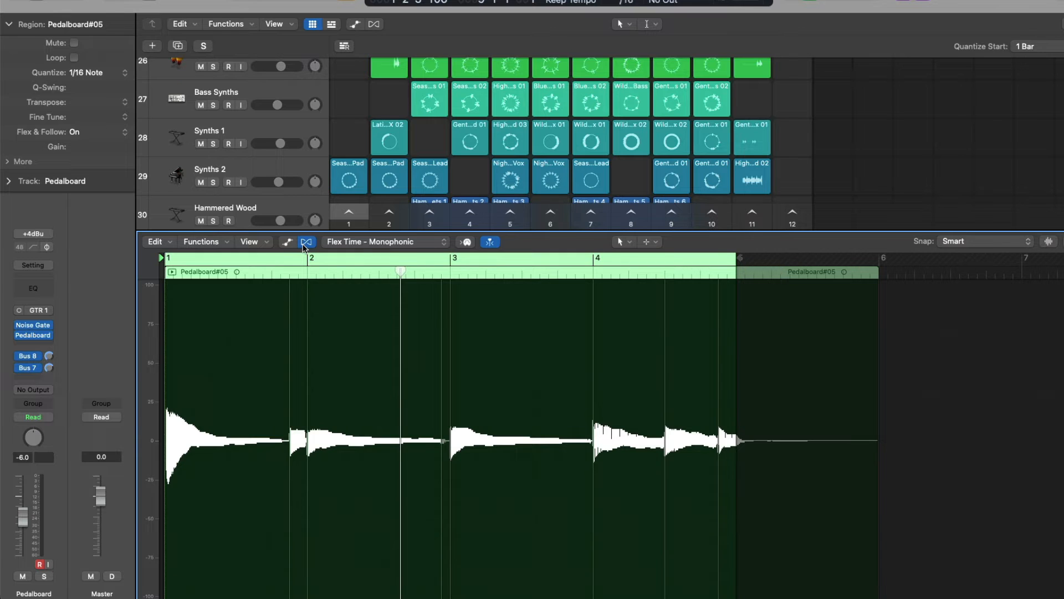
pyautogui.press('e')
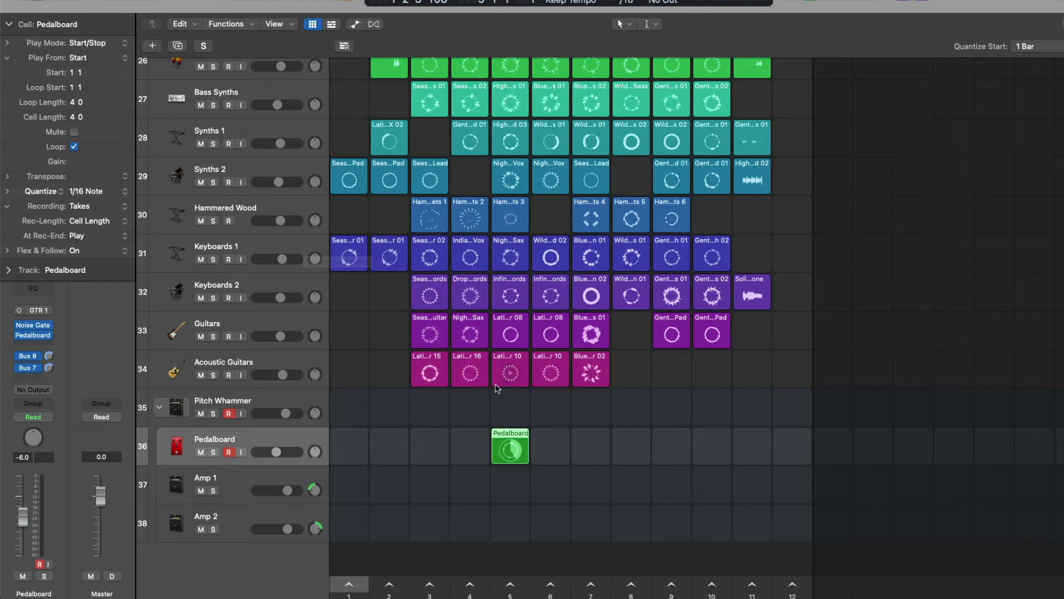
# Queue scene 5 for playback and check that the cell Recording mode is Takes
pyautogui.rightClick(508, 591)
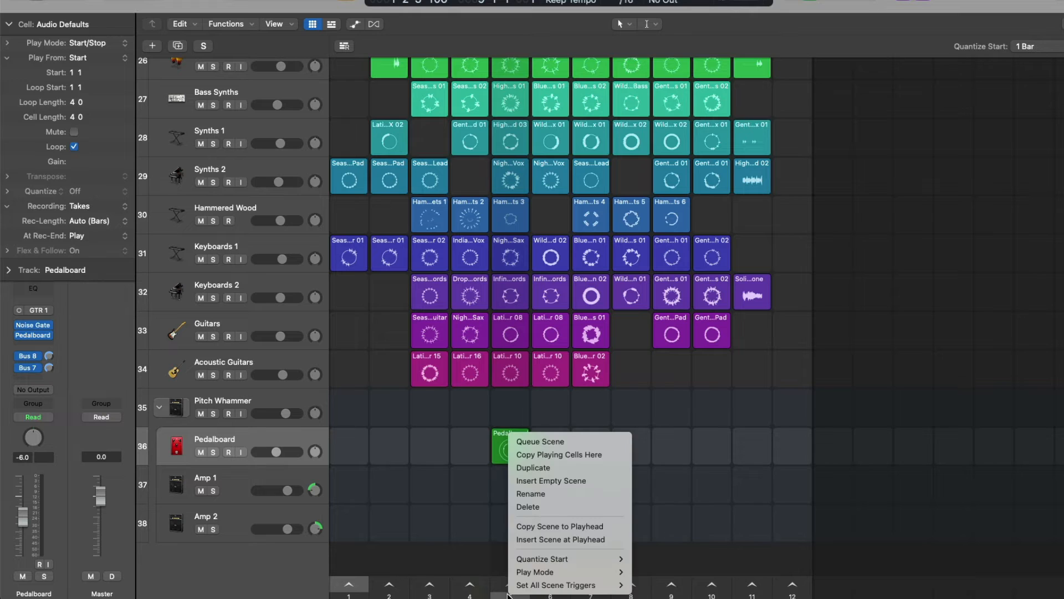
pyautogui.click(546, 446)
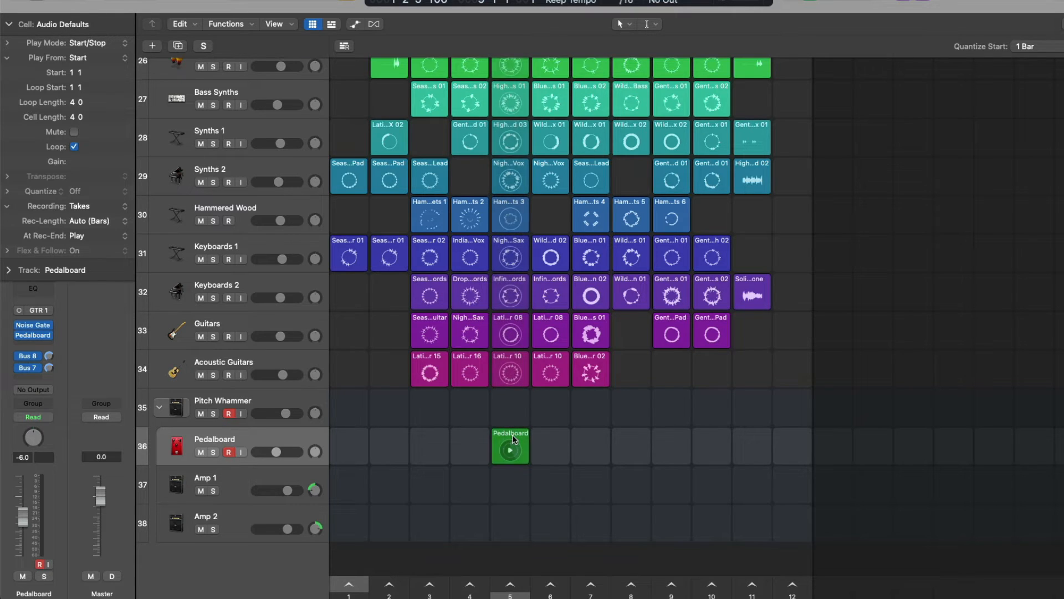
pyautogui.click(125, 206)
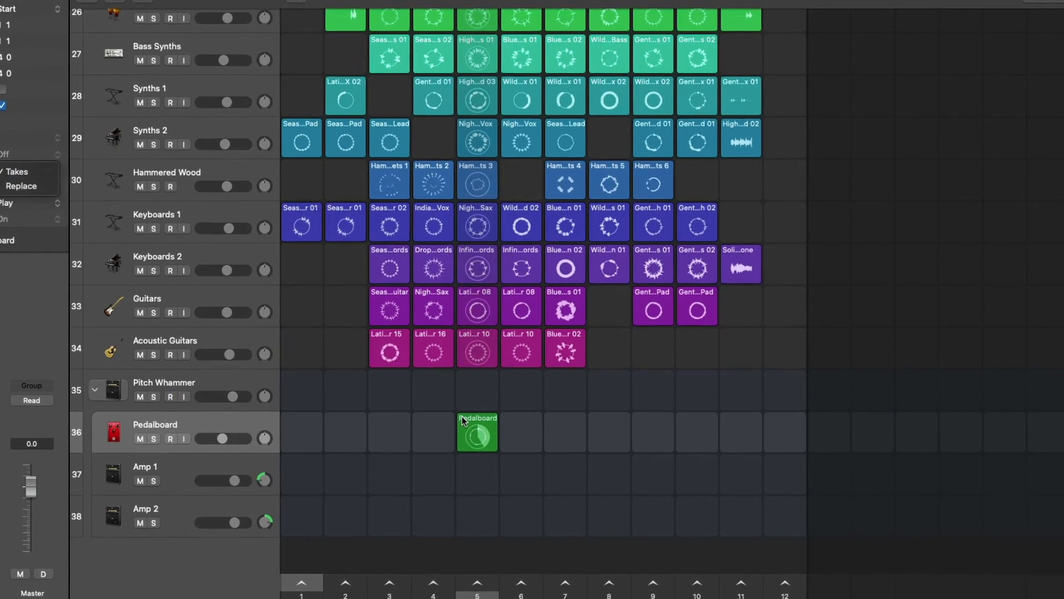
pyautogui.click(462, 417)
# Record a second take into the Pedalboard cell alongside the queued scene 5, then stop the cell
pyautogui.click(461, 417)
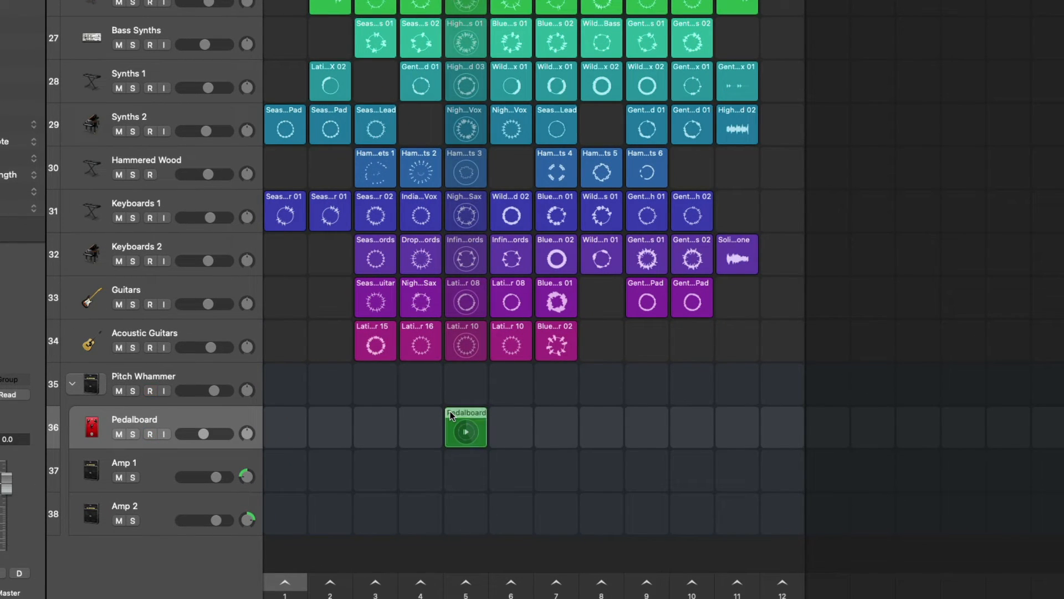
pyautogui.rightClick(450, 413)
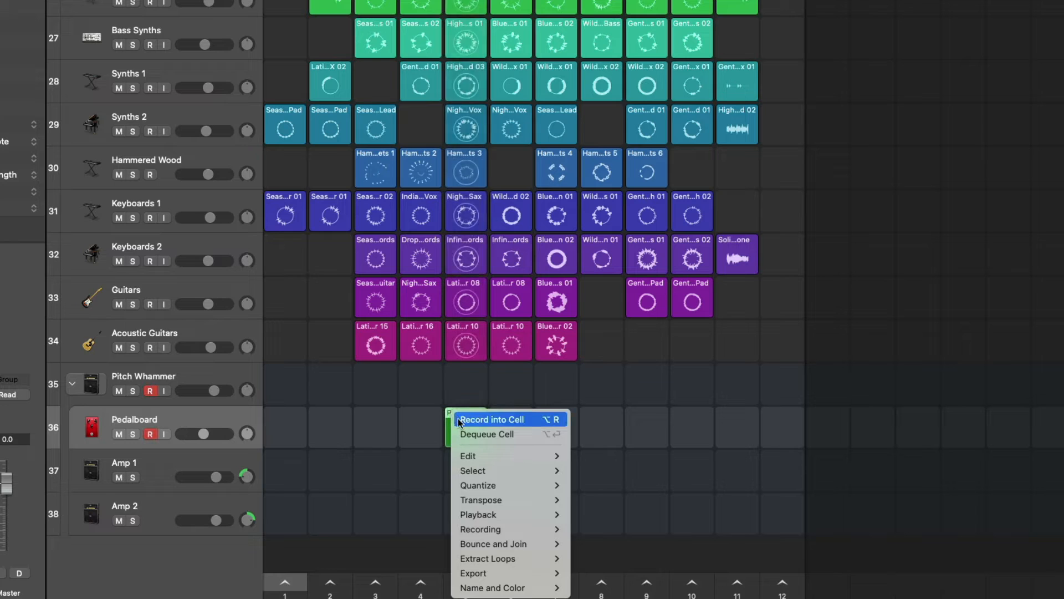
pyautogui.click(439, 414)
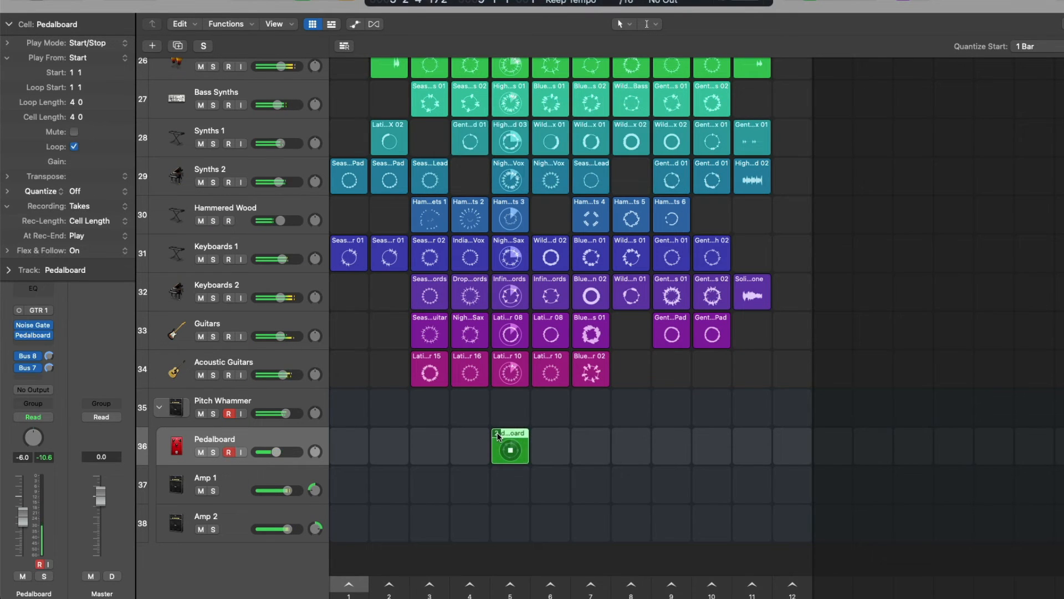
pyautogui.click(509, 449)
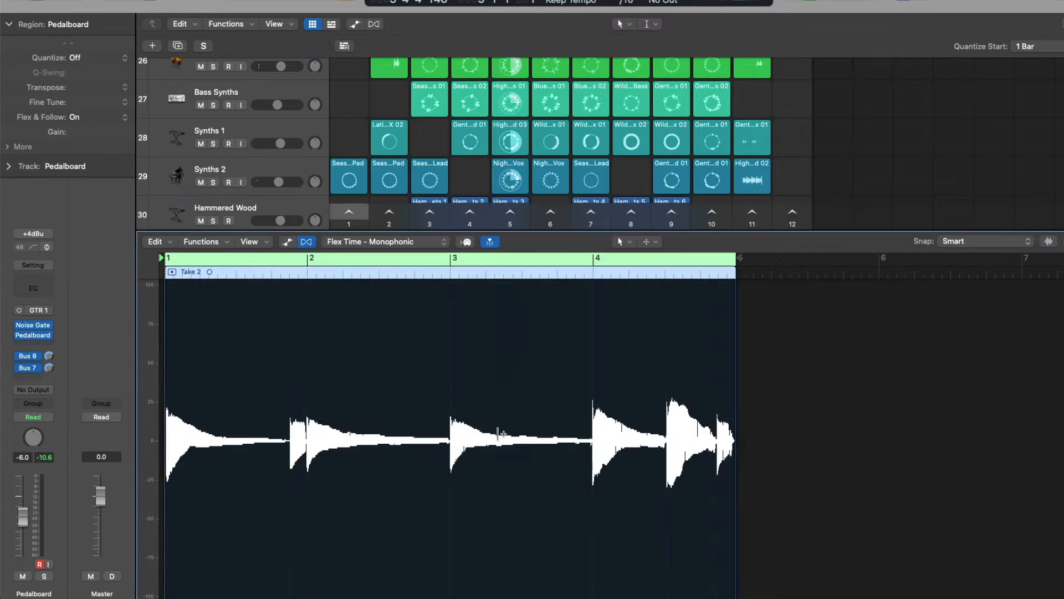
# Quantize Take 2 of the Pedalboard cell to 1/16 Note in the audio editor, then close the editor and stop playback
pyautogui.doubleClick(497, 436)
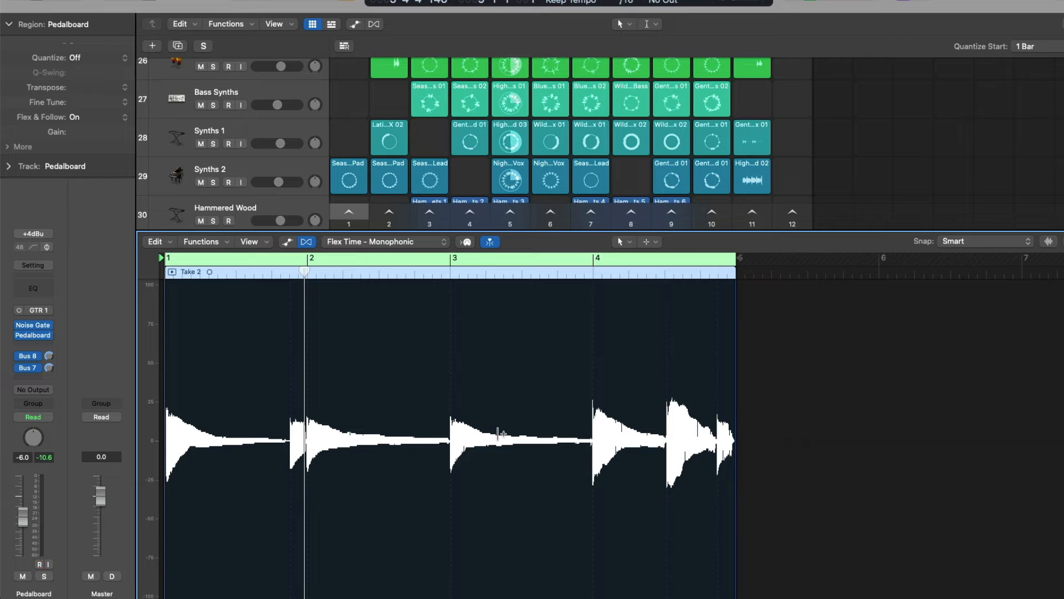
pyautogui.click(99, 57)
pyautogui.click(97, 130)
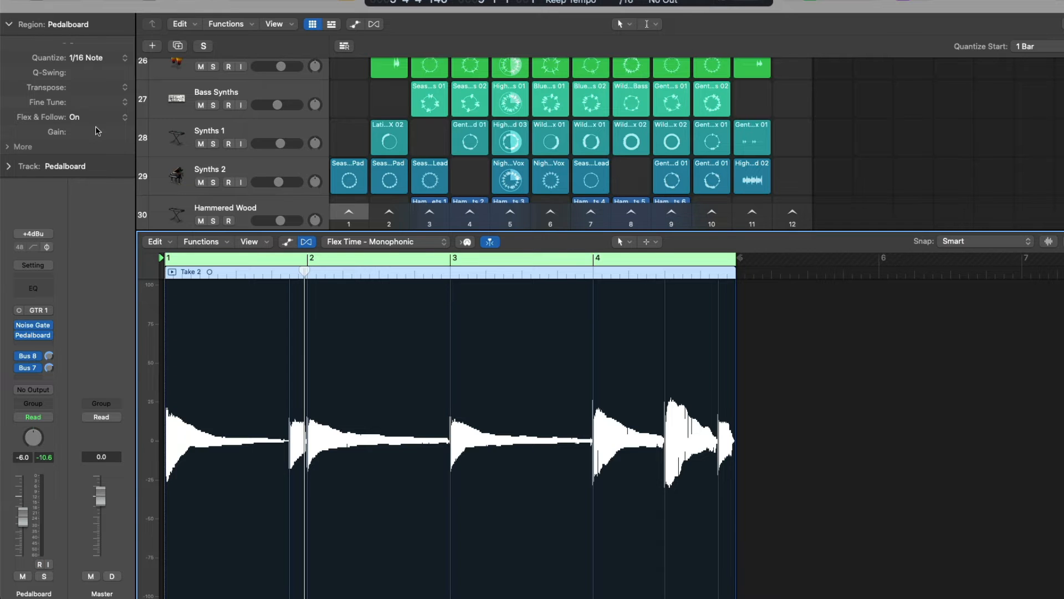
pyautogui.press('e')
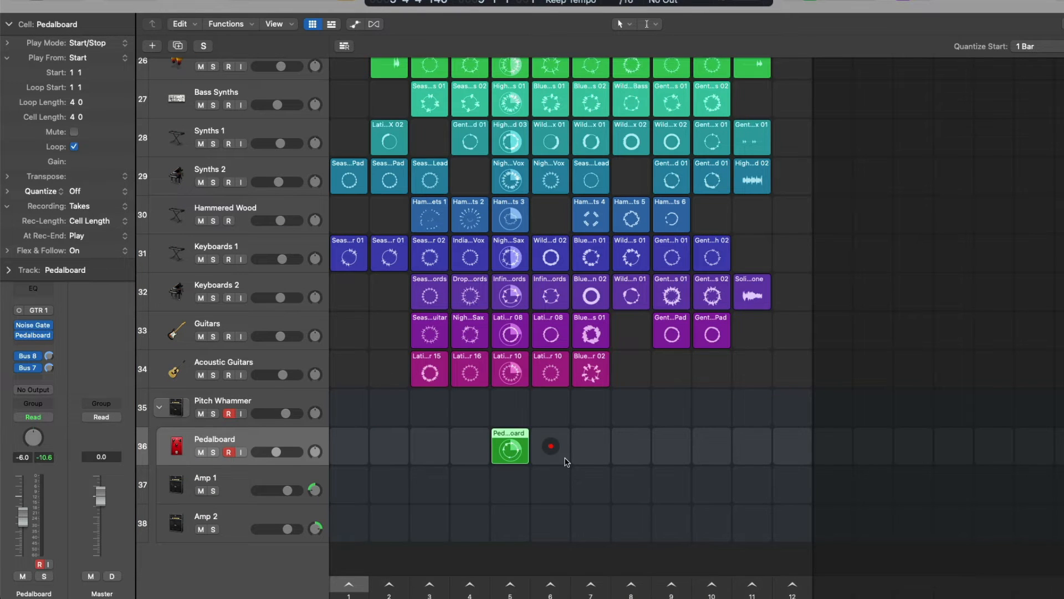
pyautogui.press('space')
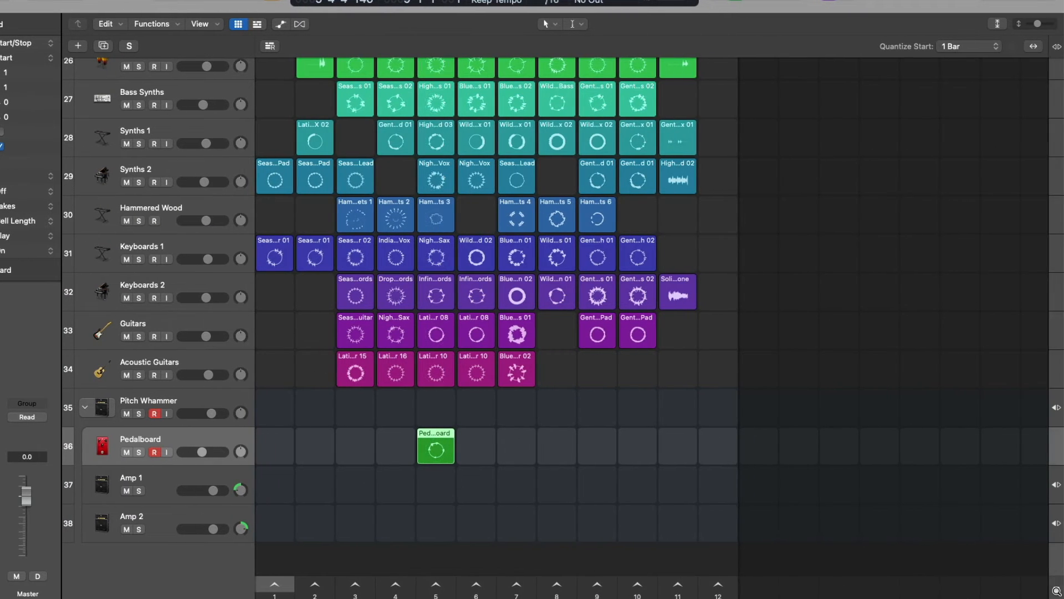
# Switch the Pedalboard cell to take 1, then back to take 2
pyautogui.click(421, 434)
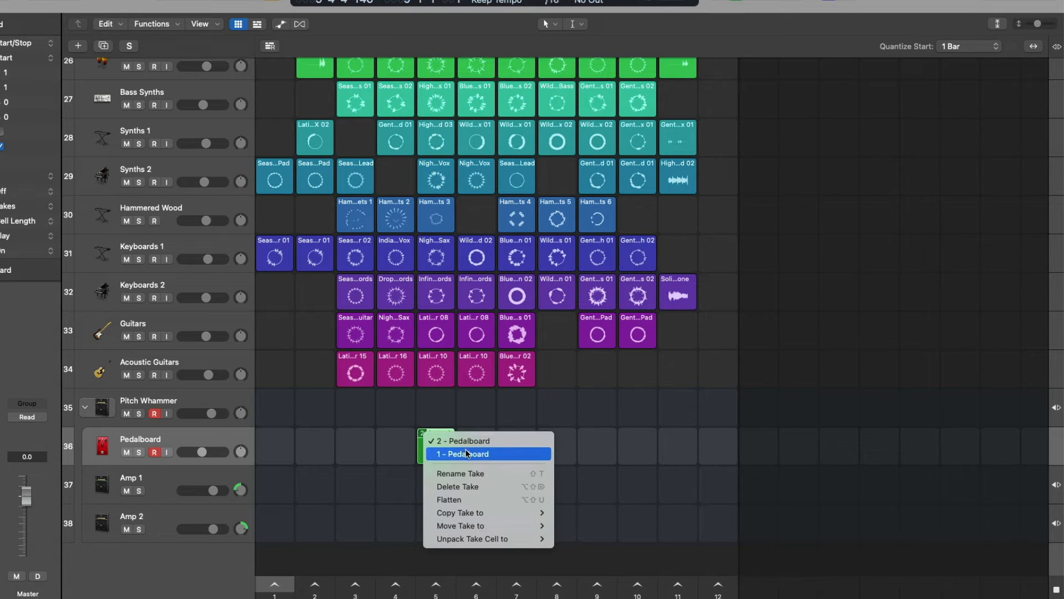
pyautogui.click(467, 453)
pyautogui.click(424, 434)
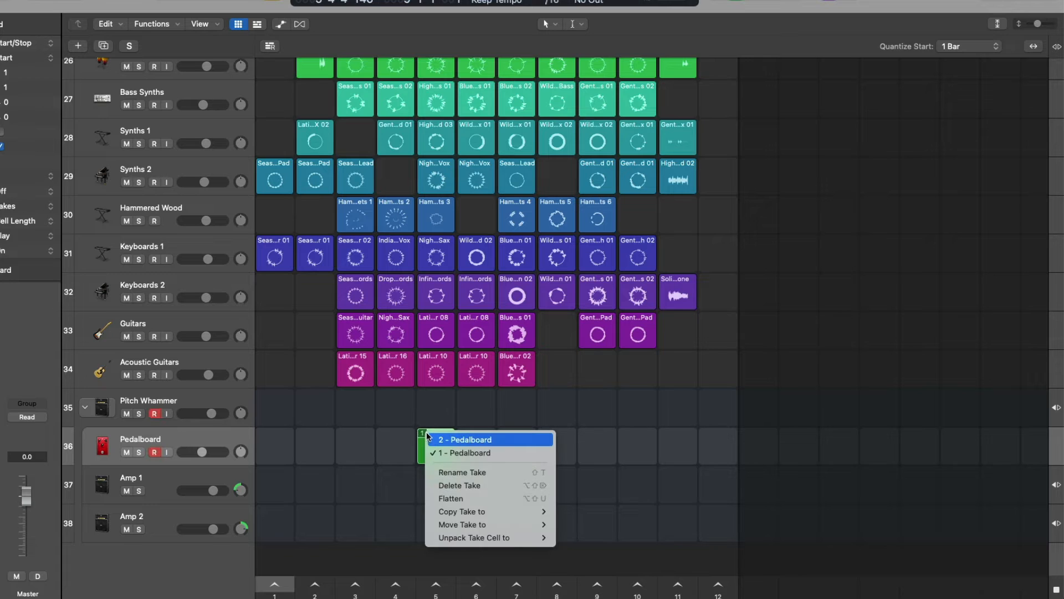
pyautogui.click(430, 438)
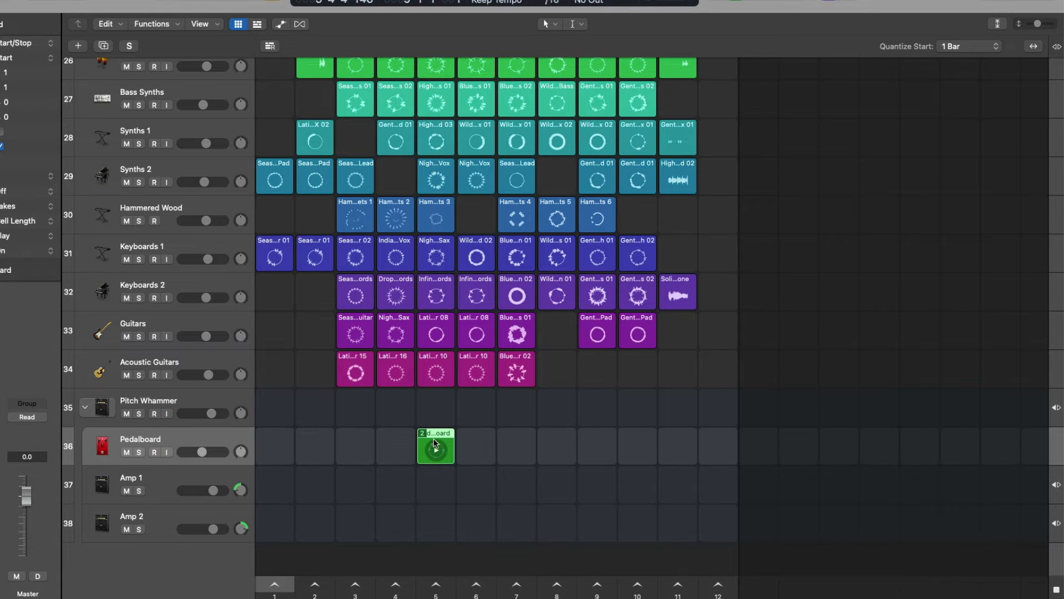
# Set the Pedalboard cell's Recording mode to Replace and queue scene 5 for playback
pyautogui.press('i')
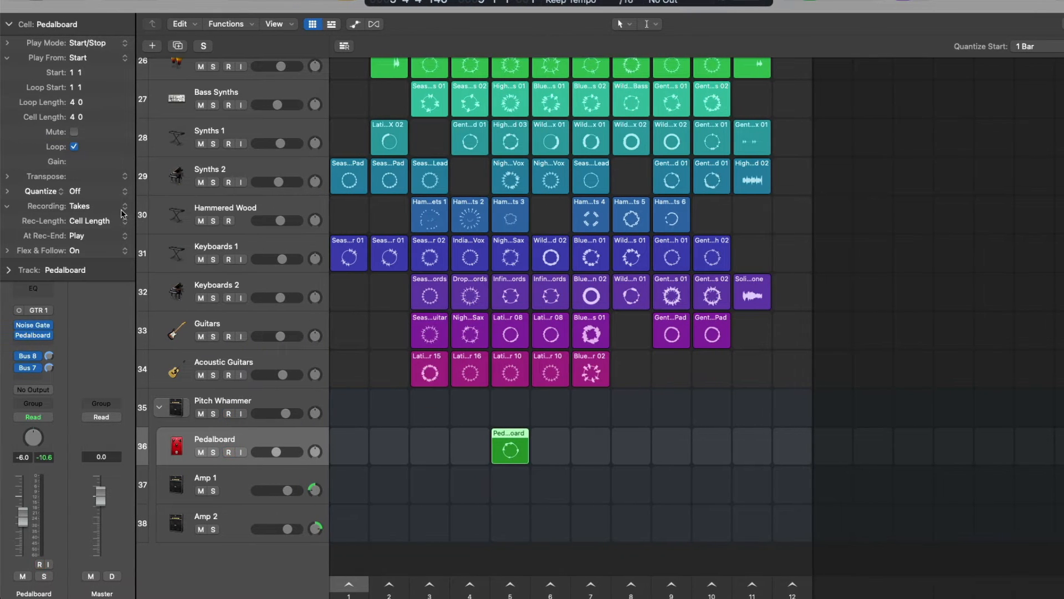
pyautogui.click(122, 206)
pyautogui.click(115, 221)
pyautogui.rightClick(519, 594)
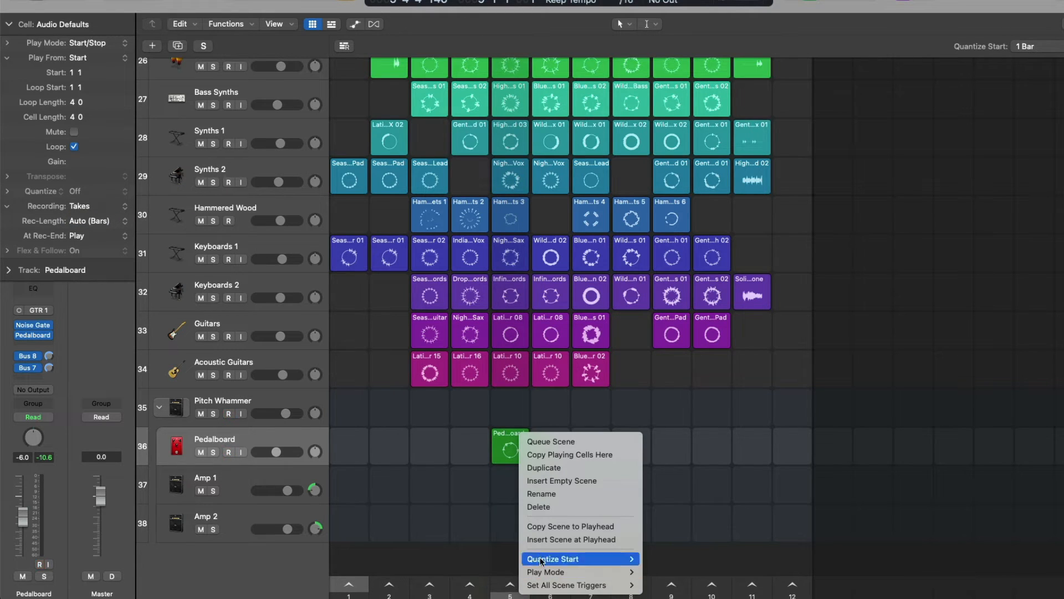
pyautogui.click(554, 442)
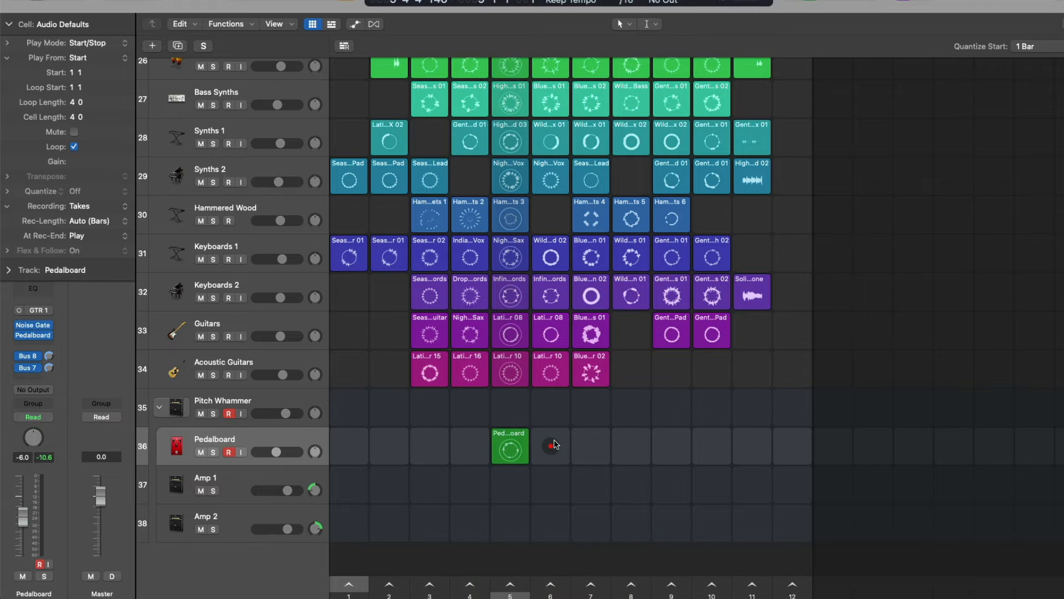
# Record a replacement take into the Pedalboard cell alongside the queued scene 5, then stop the cell
pyautogui.click(520, 432)
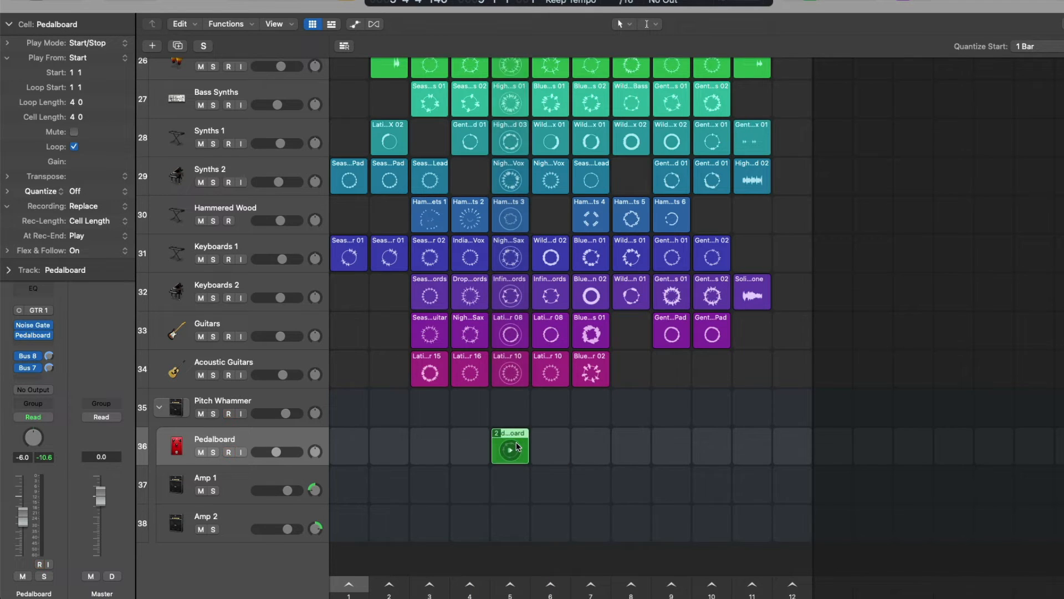
pyautogui.press('r')
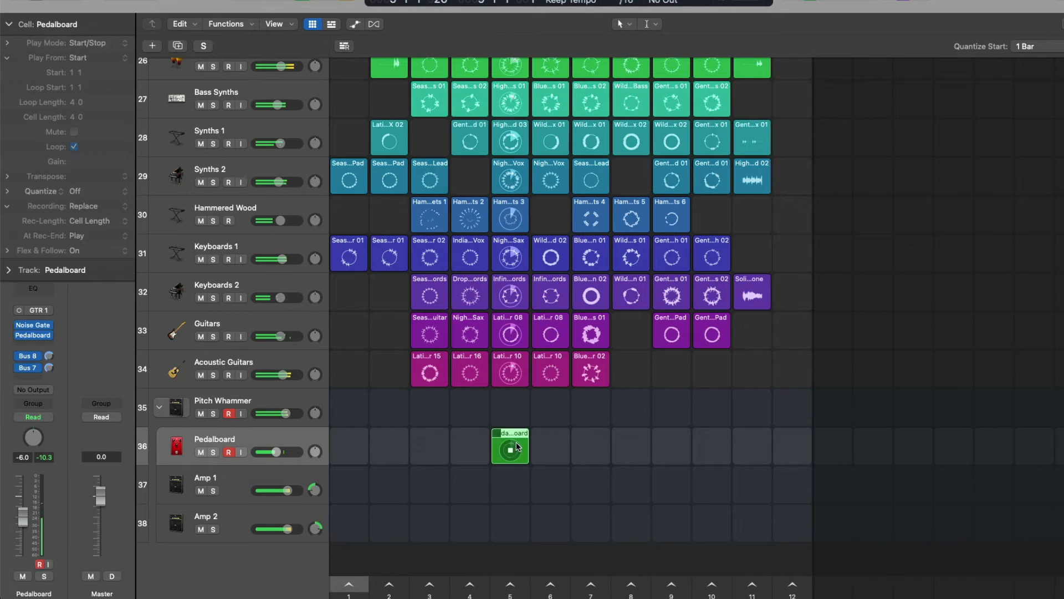
pyautogui.click(517, 441)
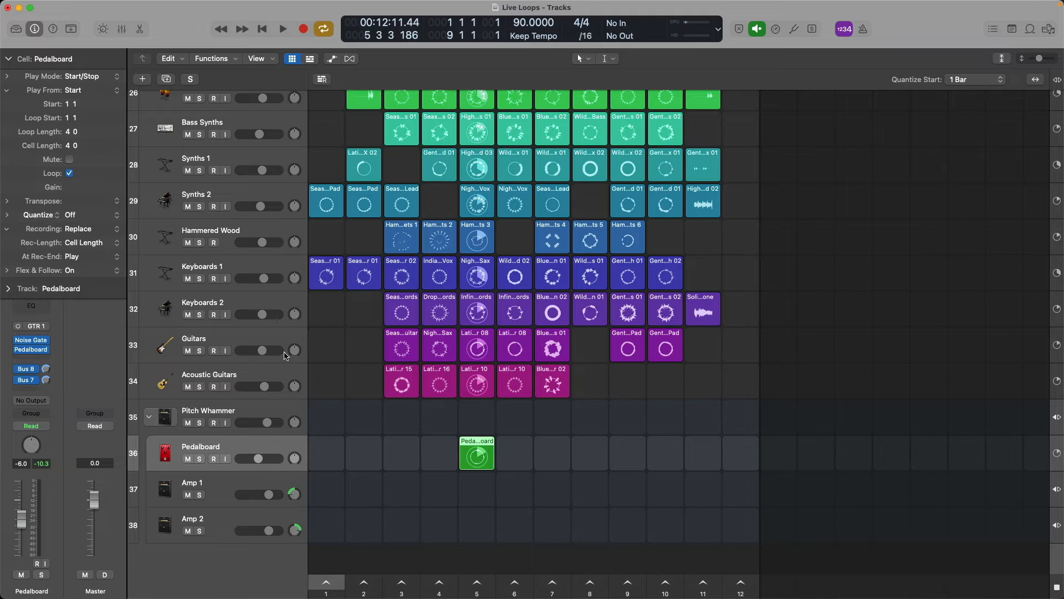
# Quantize the Pedalboard cell to 1/16 Note, then play scene 5 to hear it and stop all cells
pyautogui.click(114, 215)
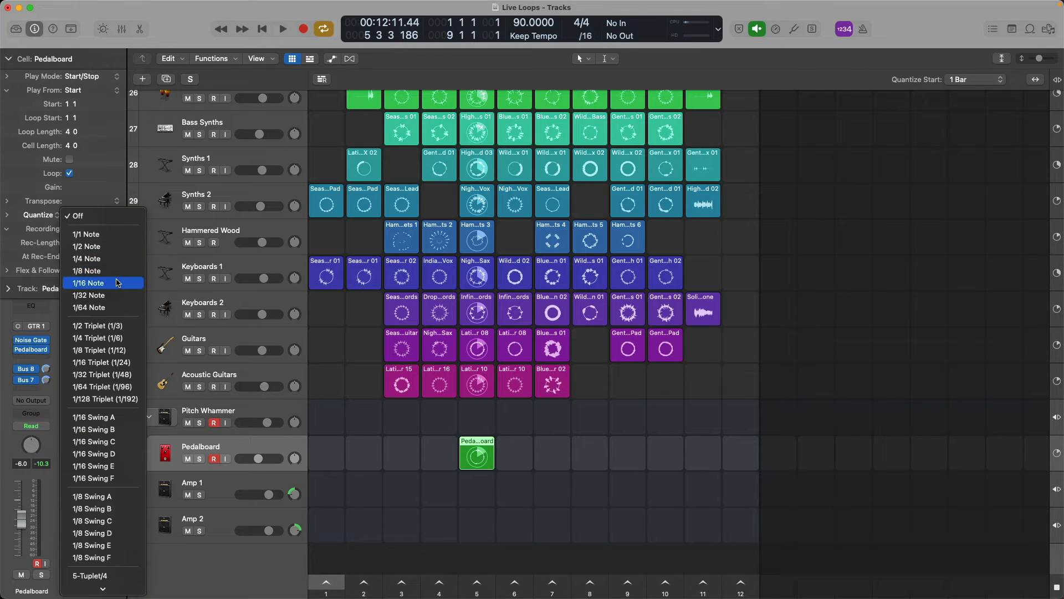
pyautogui.click(88, 283)
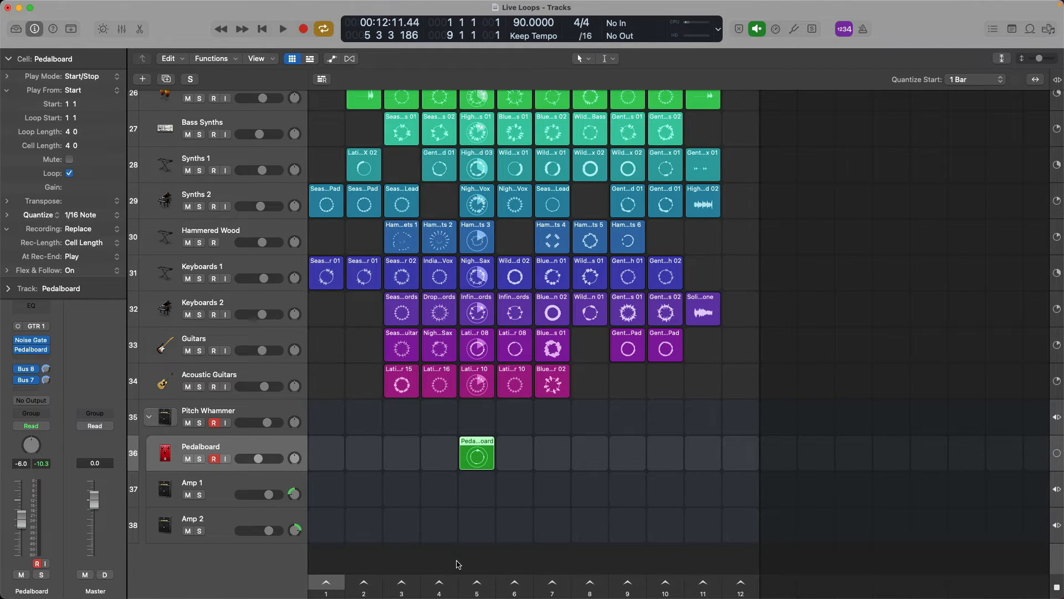
pyautogui.click(474, 582)
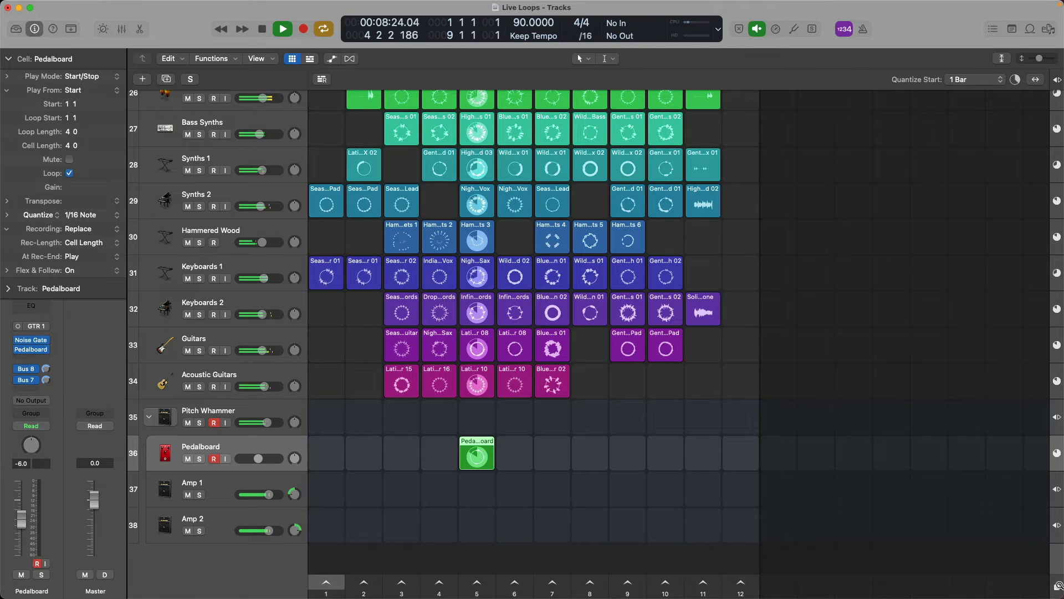
pyautogui.click(1059, 586)
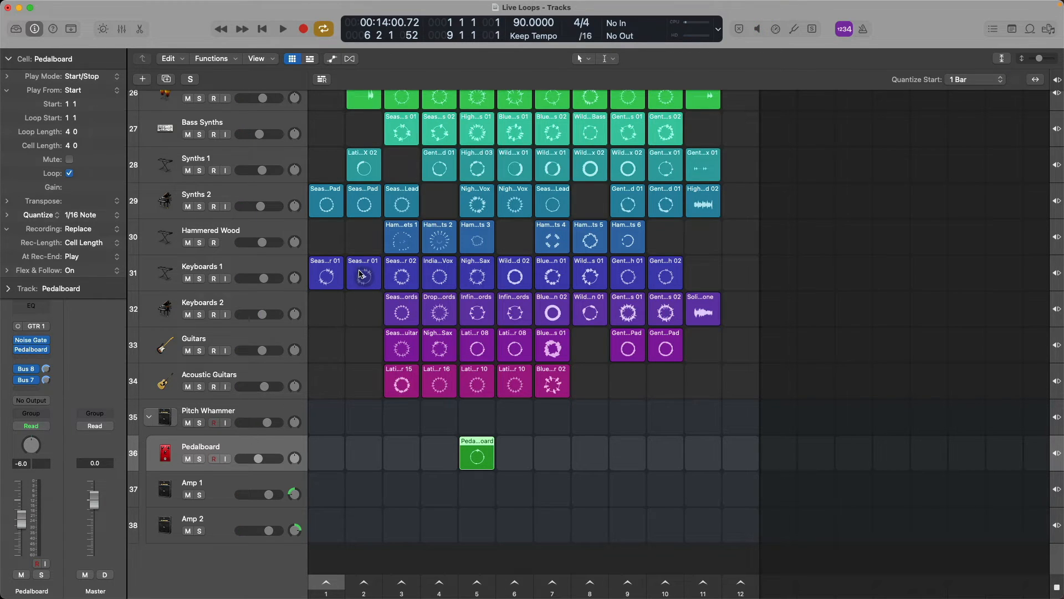
# Create a pattern cell in the empty scene 2 slot of the Hammered Wood track
pyautogui.click(366, 229)
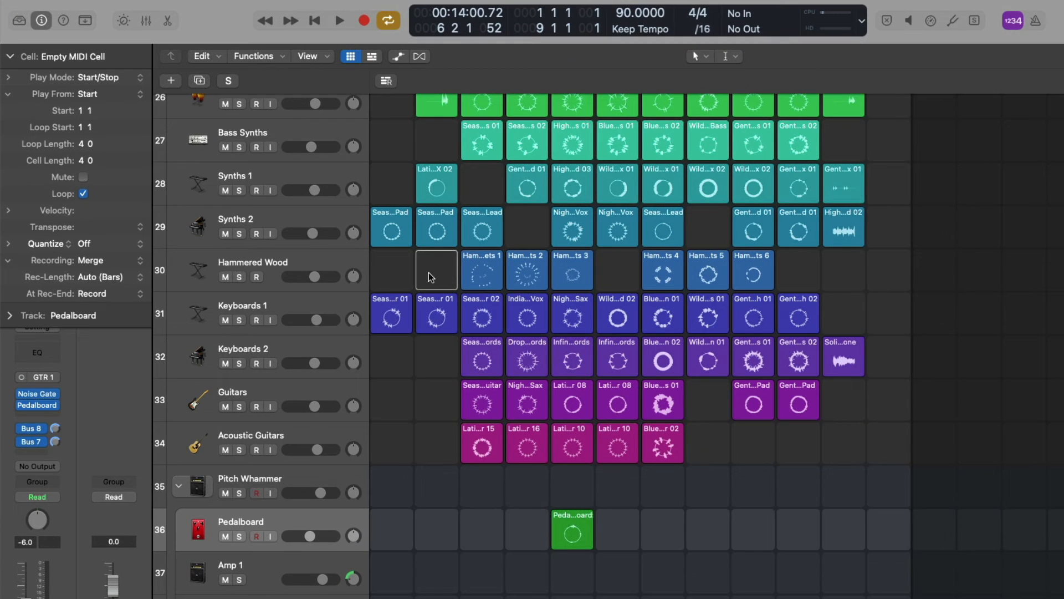
pyautogui.click(256, 276)
pyautogui.click(258, 278)
pyautogui.rightClick(430, 263)
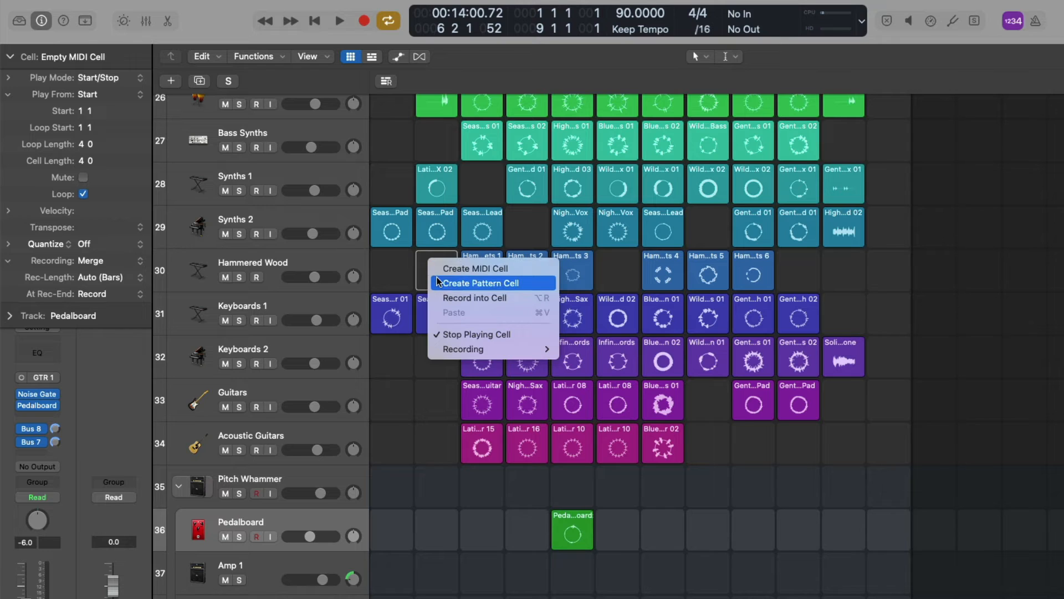
pyautogui.click(438, 281)
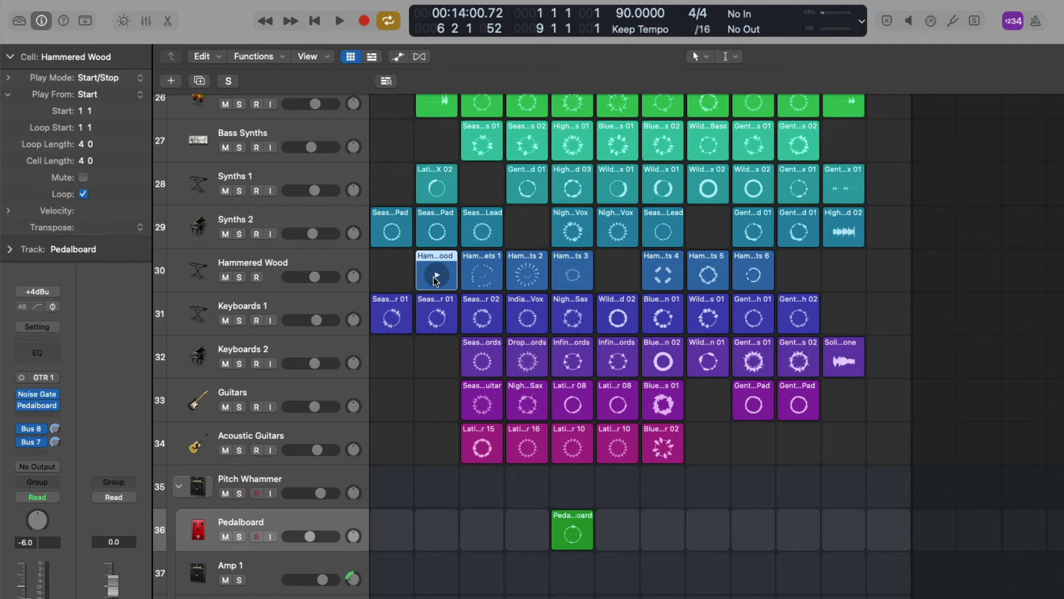
# In the step sequencer, turn on G3 steps 1, 10 and 14, F3 step 4 and D3 step 7, then close the editor
pyautogui.press('e')
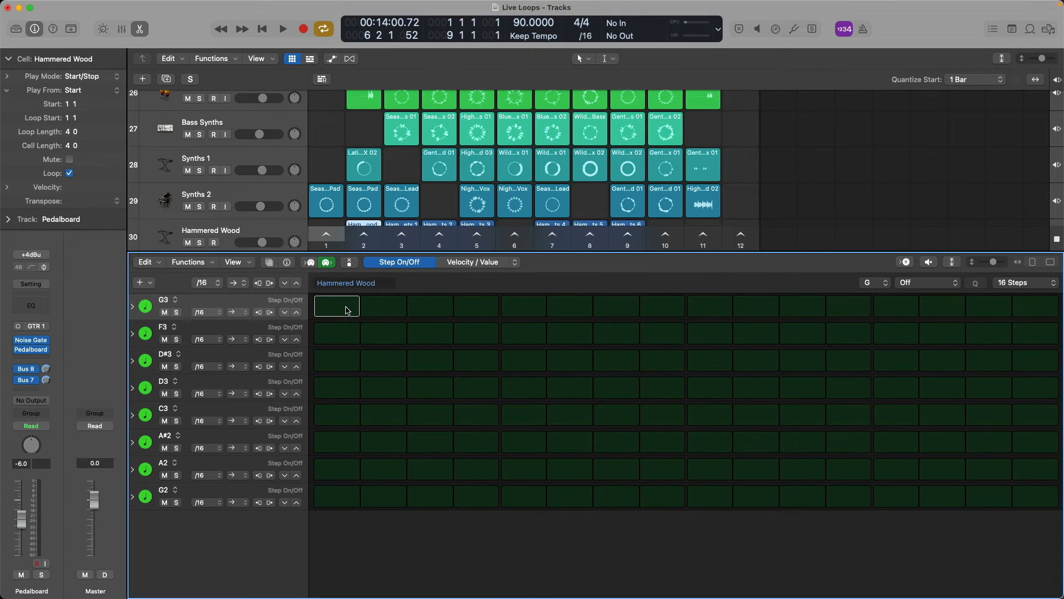
pyautogui.click(345, 309)
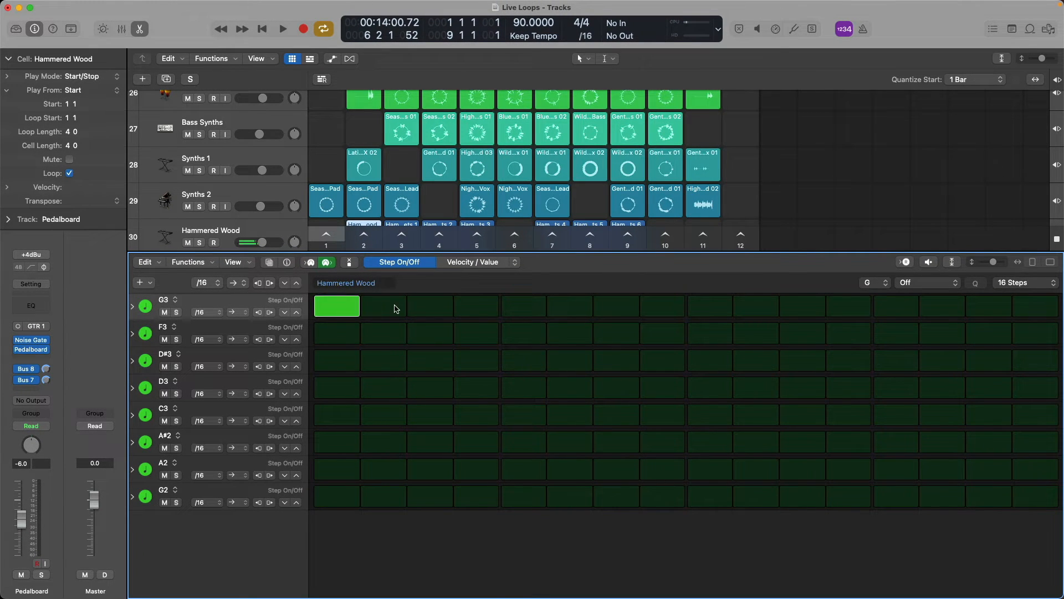
pyautogui.click(470, 334)
pyautogui.click(615, 392)
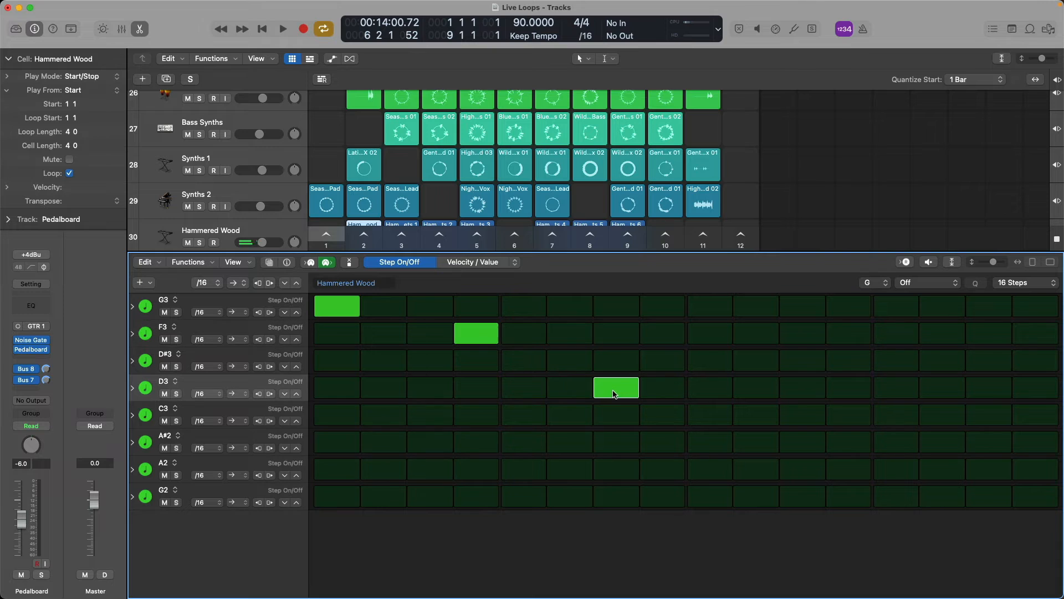
pyautogui.click(749, 311)
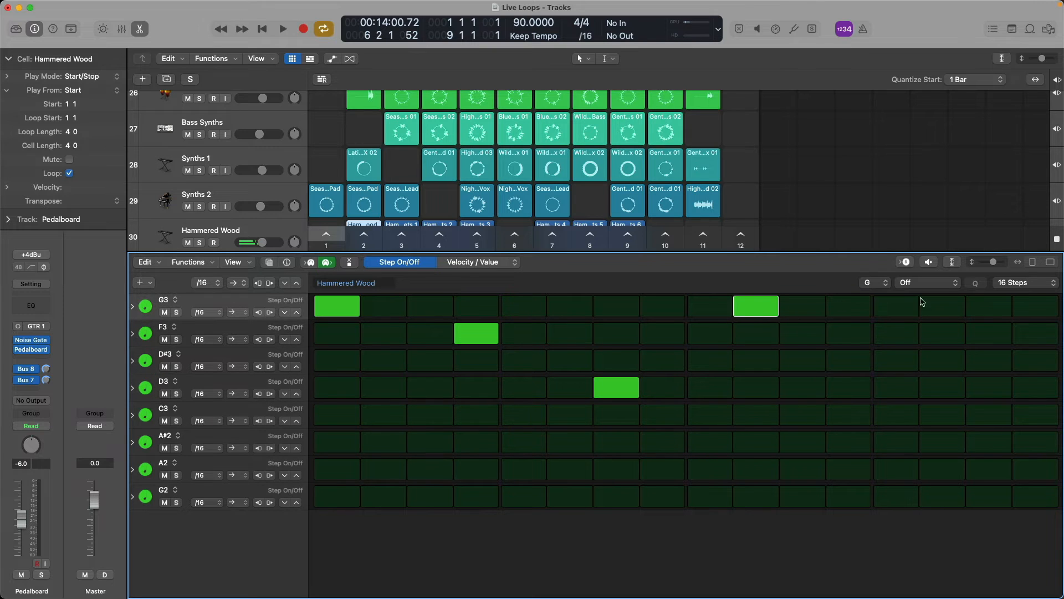
pyautogui.click(935, 307)
pyautogui.press('e')
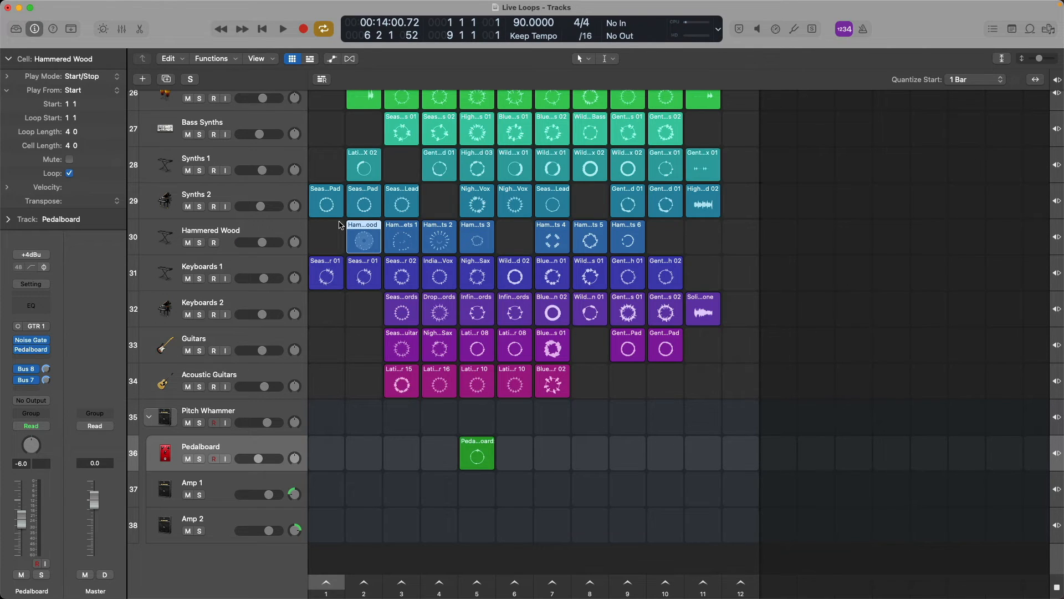
# Inspect the Hammered Wood pattern cell in scene 2 up close, then delete it
pyautogui.moveTo(339, 222); pyautogui.dragTo(390, 260)
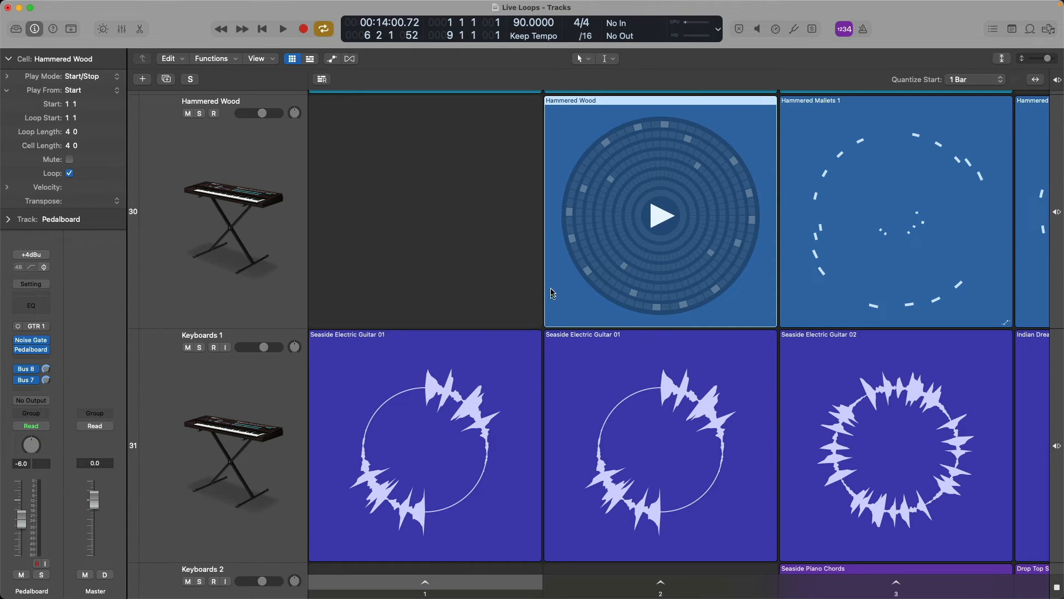
pyautogui.rightClick(563, 130)
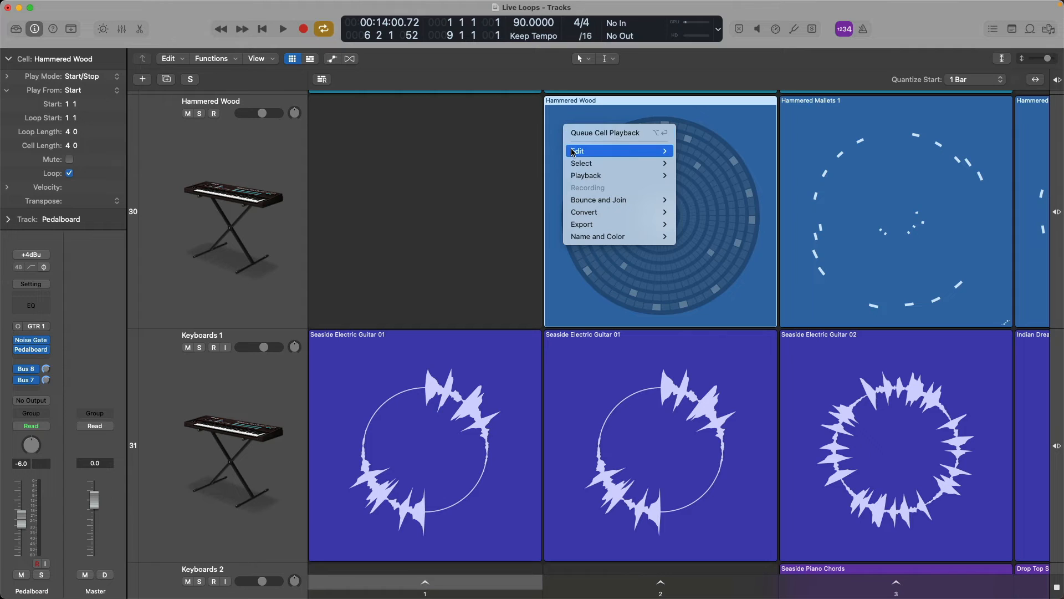
pyautogui.moveTo(577, 152)
pyautogui.click(692, 188)
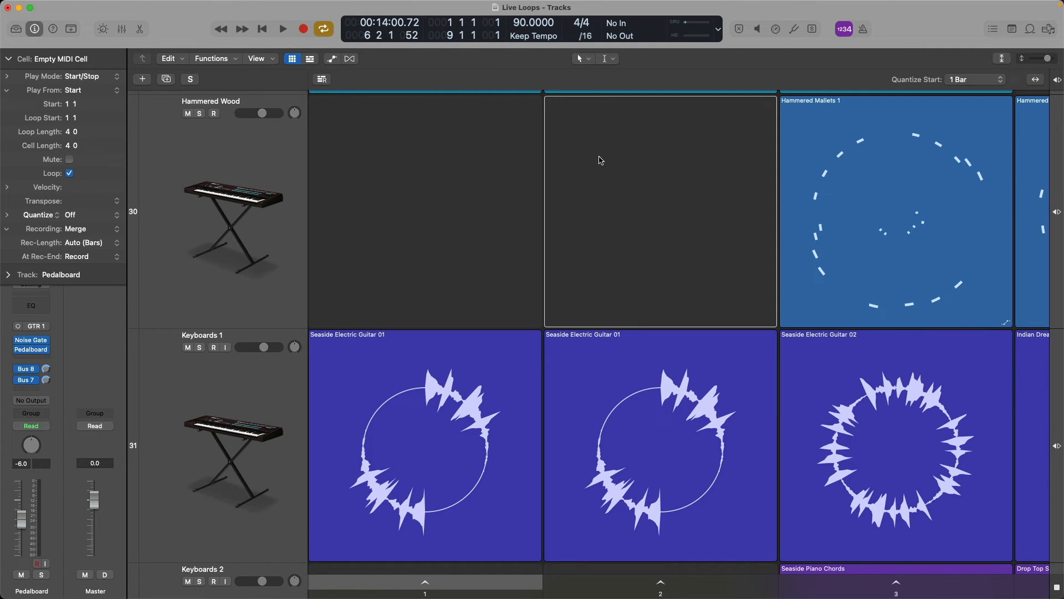
pyautogui.press('z')
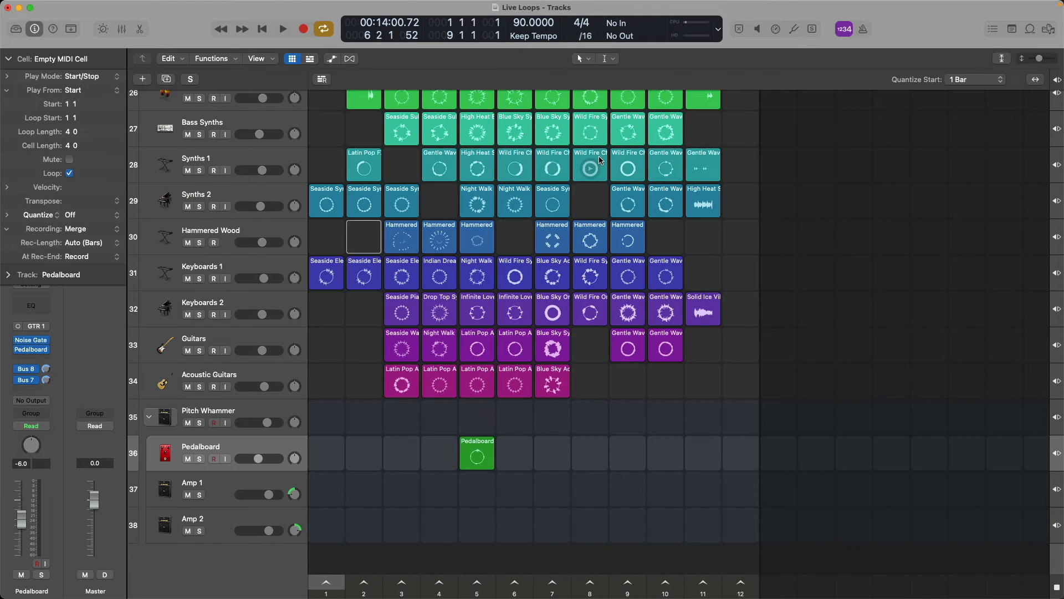
# Filter the Apple Loops to Pattern Loops only and add 90s Techno Chords to scene 5 on a new track
pyautogui.press('o')
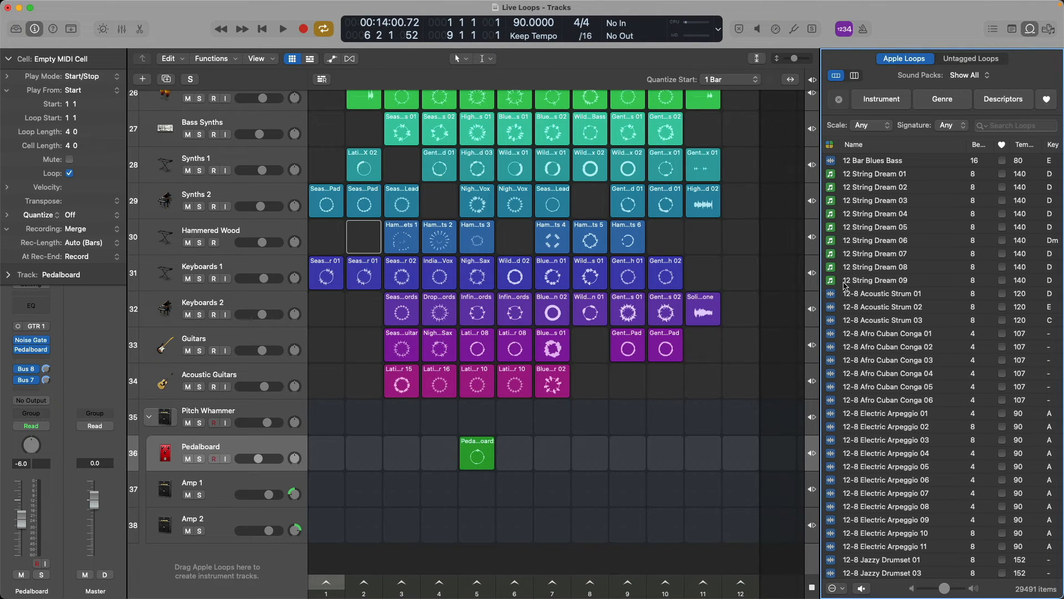
pyautogui.click(829, 146)
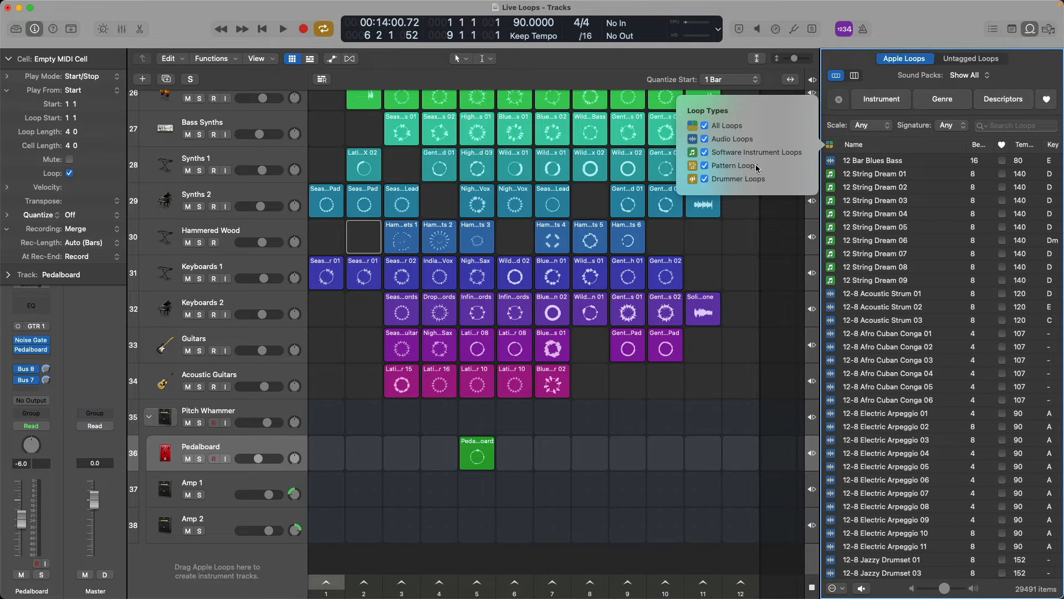
pyautogui.click(756, 167)
pyautogui.moveTo(878, 190); pyautogui.dragTo(464, 553)
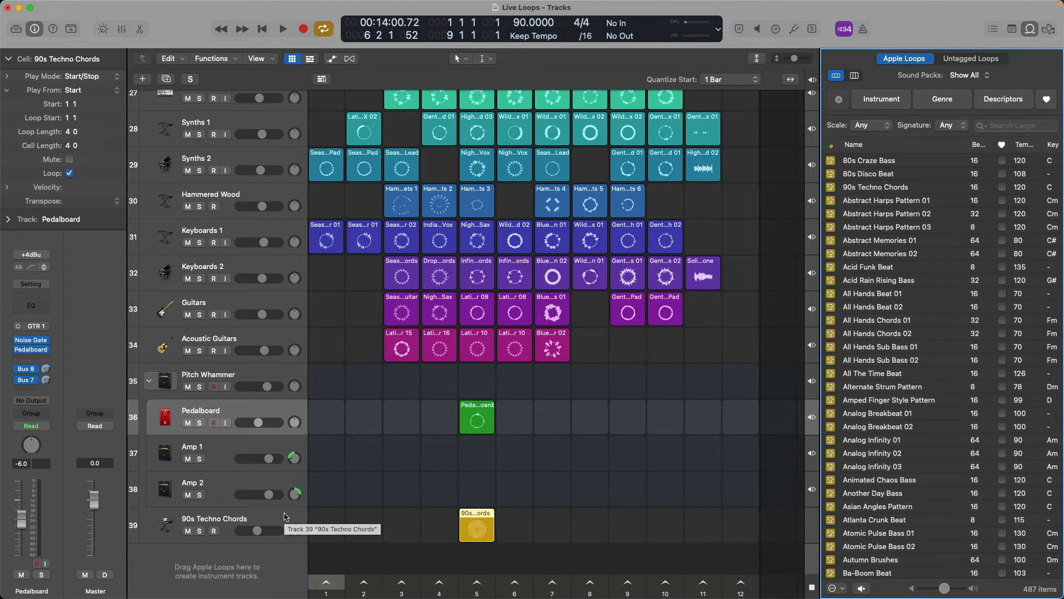
# Switch to Finder, preview Bass Loop_Bbm_134bpm_1.aif from the Desktop and import it into scene 3 on a new Live Loops track
pyautogui.press('super+Tab')
pyautogui.press('super+Tab')
pyautogui.press('super+Tab')
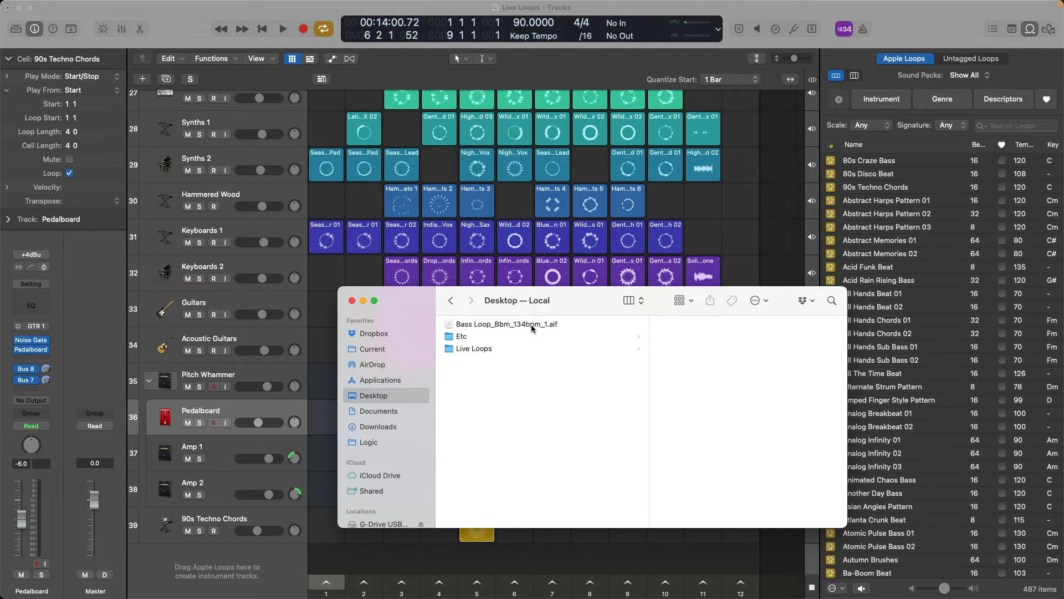
pyautogui.click(531, 324)
pyautogui.press('space')
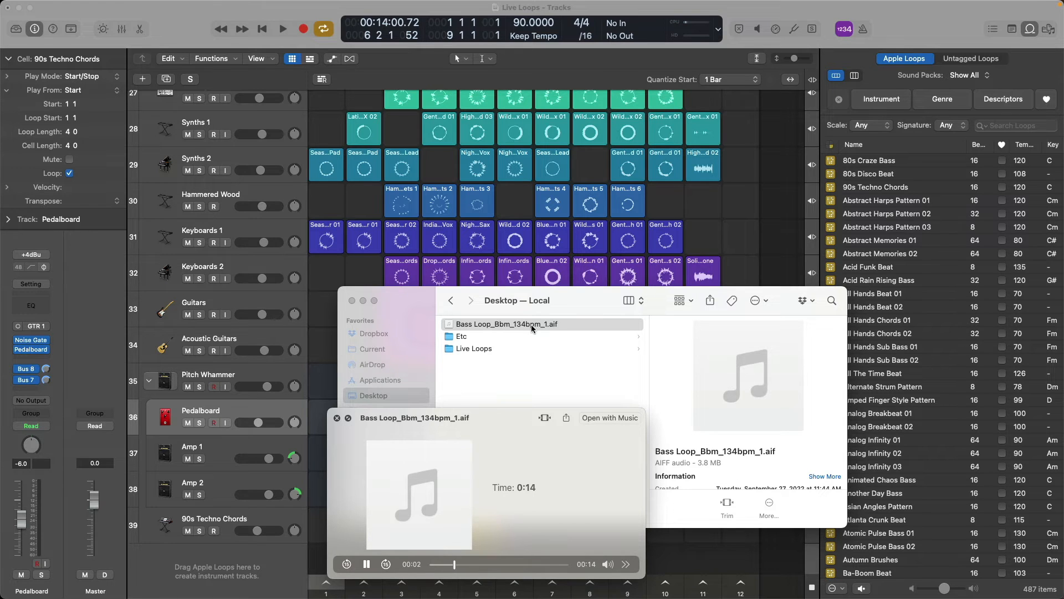
pyautogui.press('space')
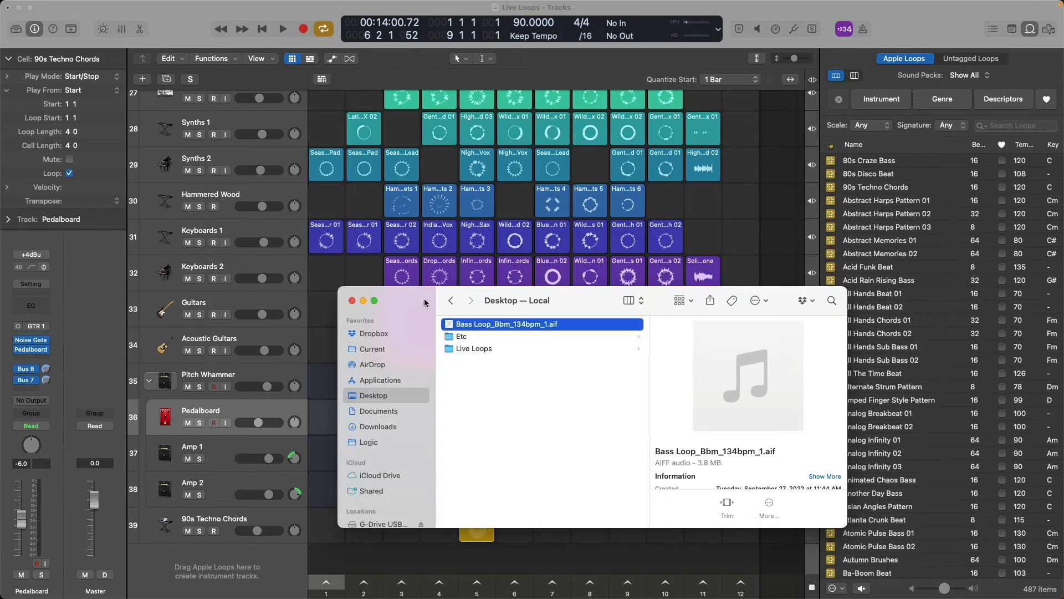
pyautogui.moveTo(427, 302); pyautogui.dragTo(444, 231)
pyautogui.moveTo(506, 255); pyautogui.dragTo(402, 562)
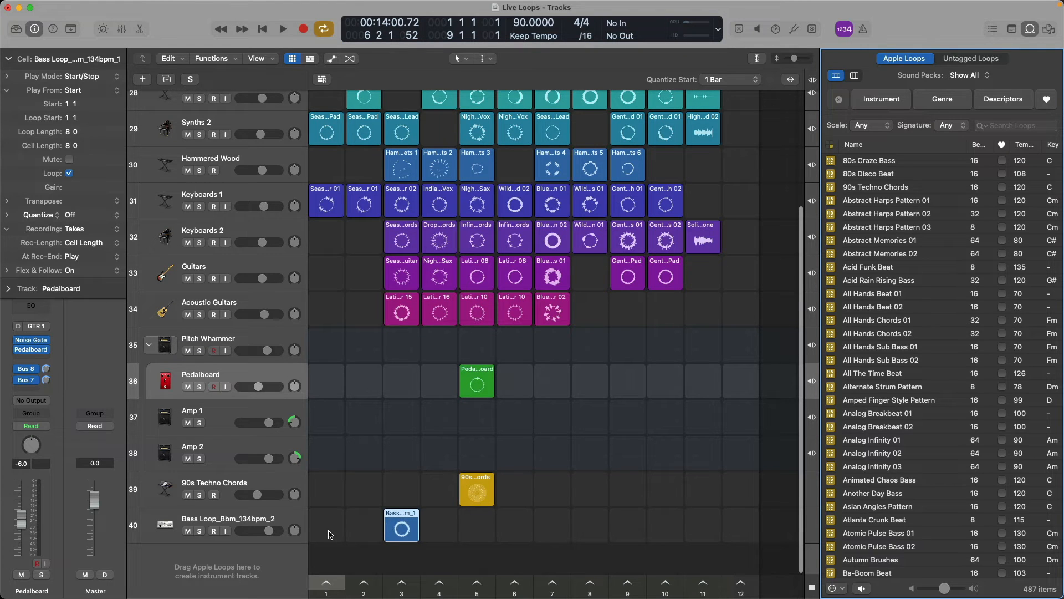
# Solo the imported bass loop track, play its cell, then stop playback
pyautogui.click(200, 533)
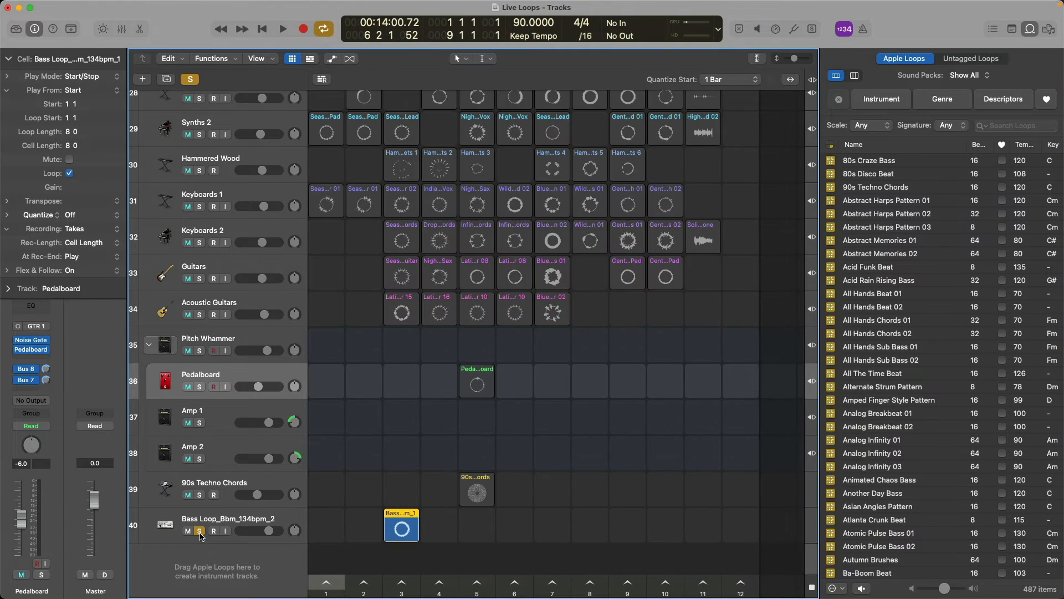
pyautogui.click(401, 530)
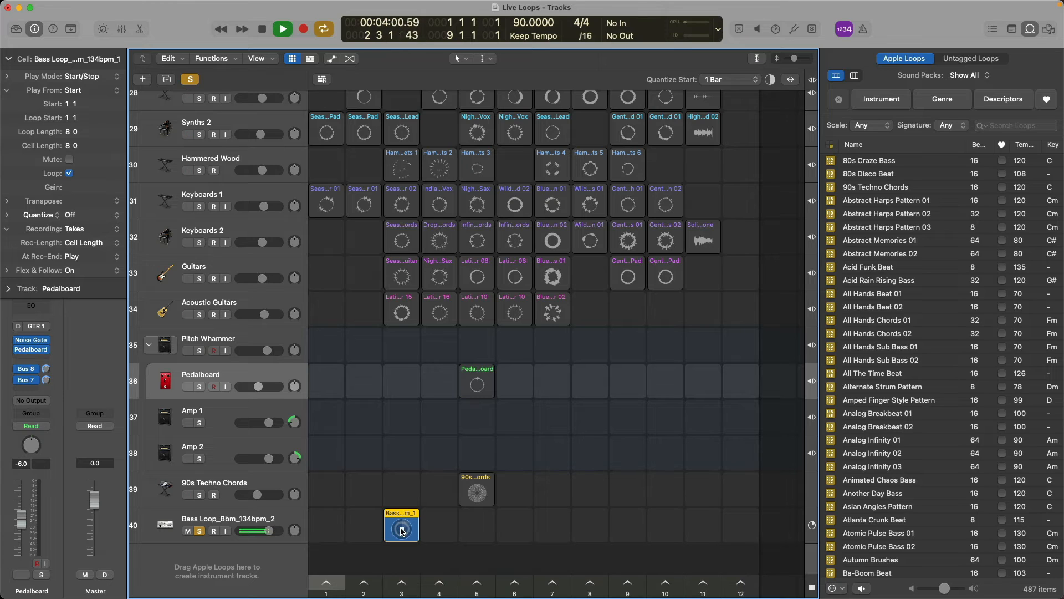
pyautogui.press('space')
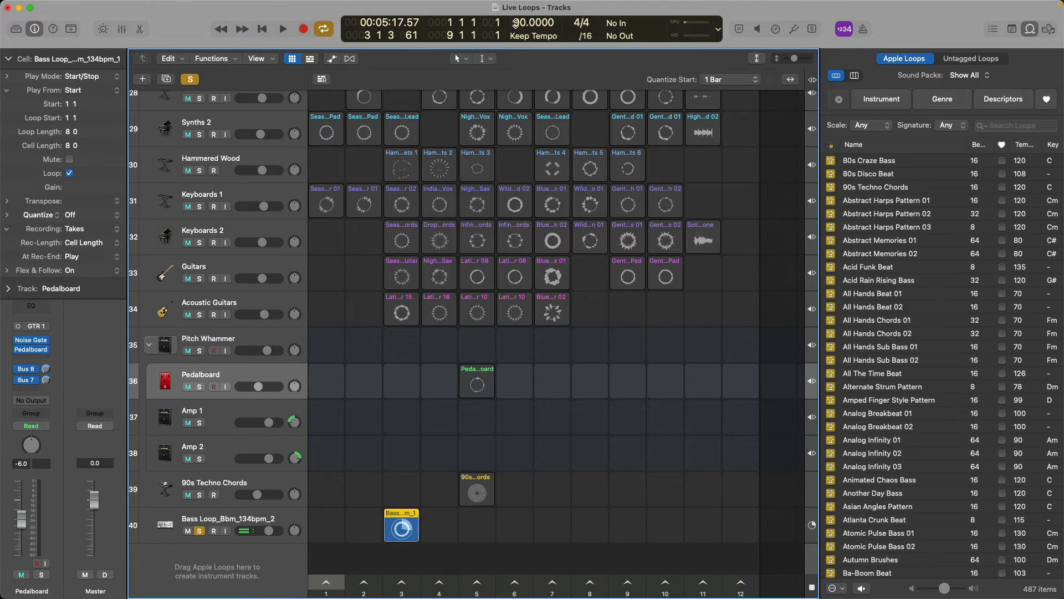
# Set the project tempo to 50 BPM, then play the bass loop cell at that tempo and queue it to stop
pyautogui.doubleClick(516, 22)
pyautogui.write('50')
pyautogui.press('Return')
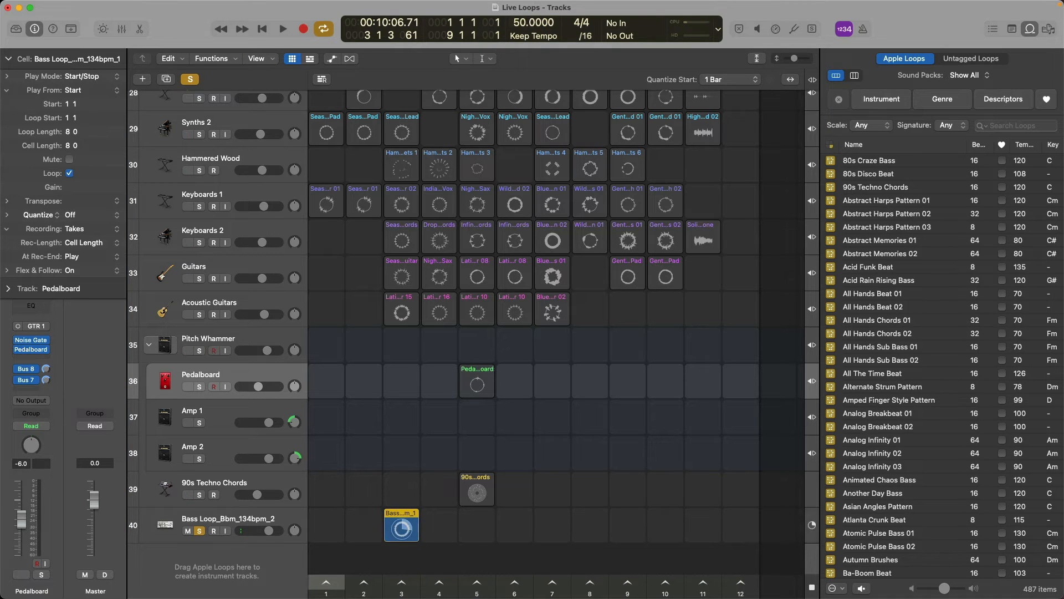
pyautogui.click(403, 530)
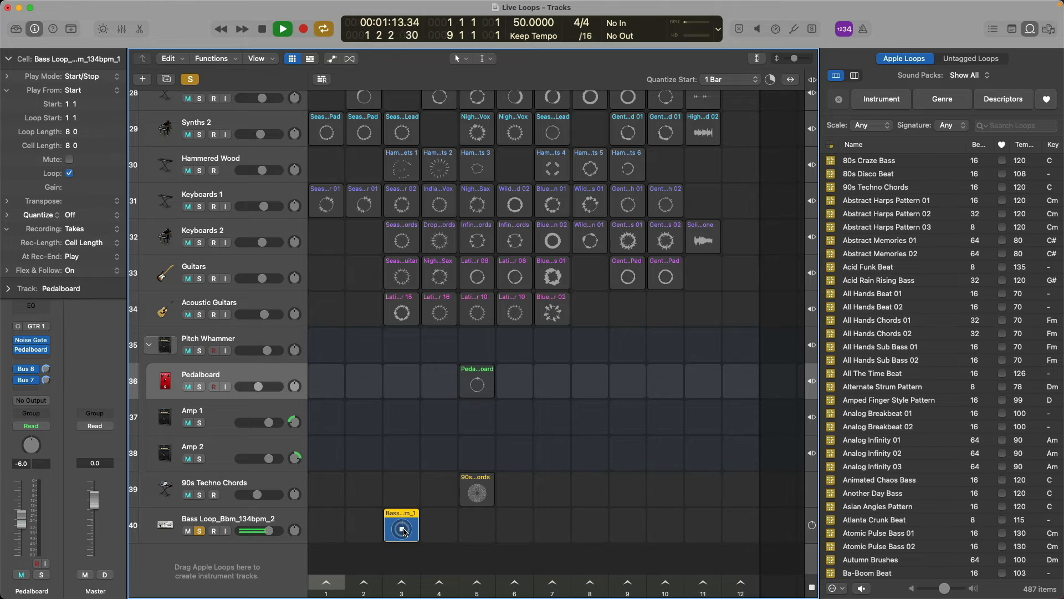
pyautogui.click(403, 529)
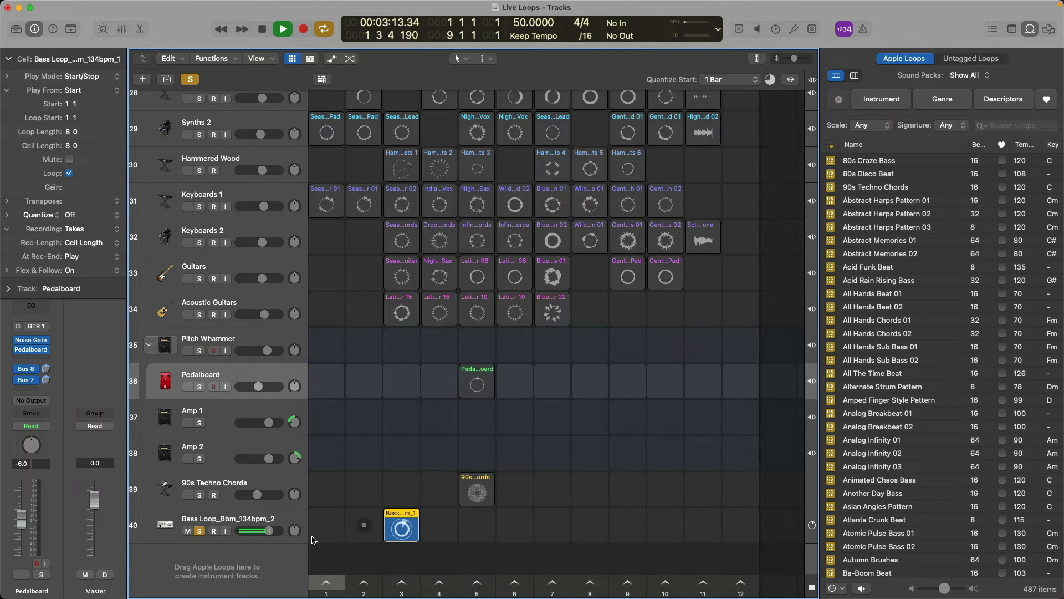
# Unsolo and mute the imported bass loop track, play scene 3, and stop playback
pyautogui.click(200, 531)
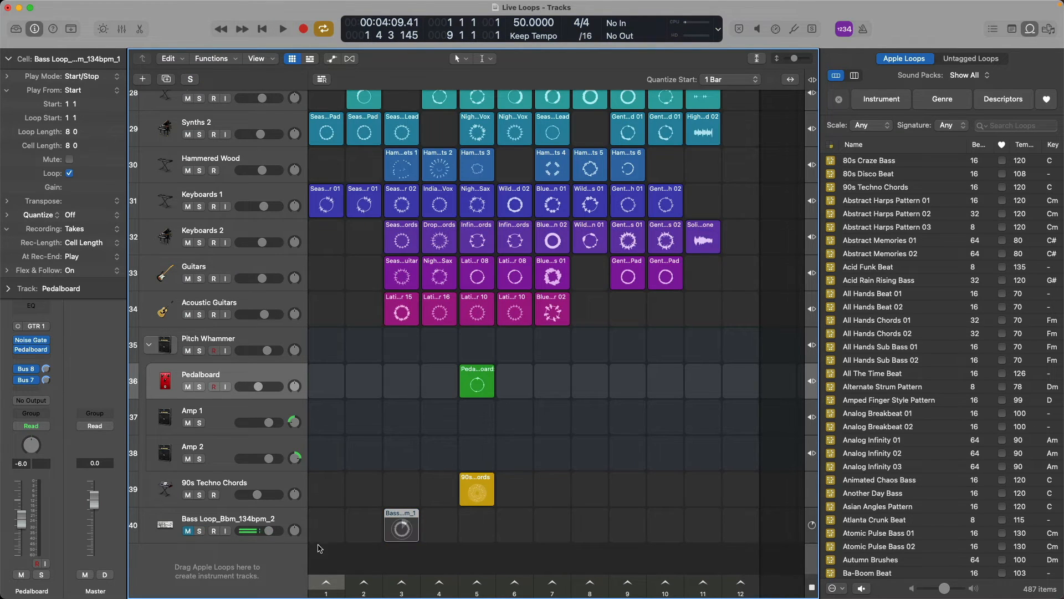
pyautogui.click(400, 582)
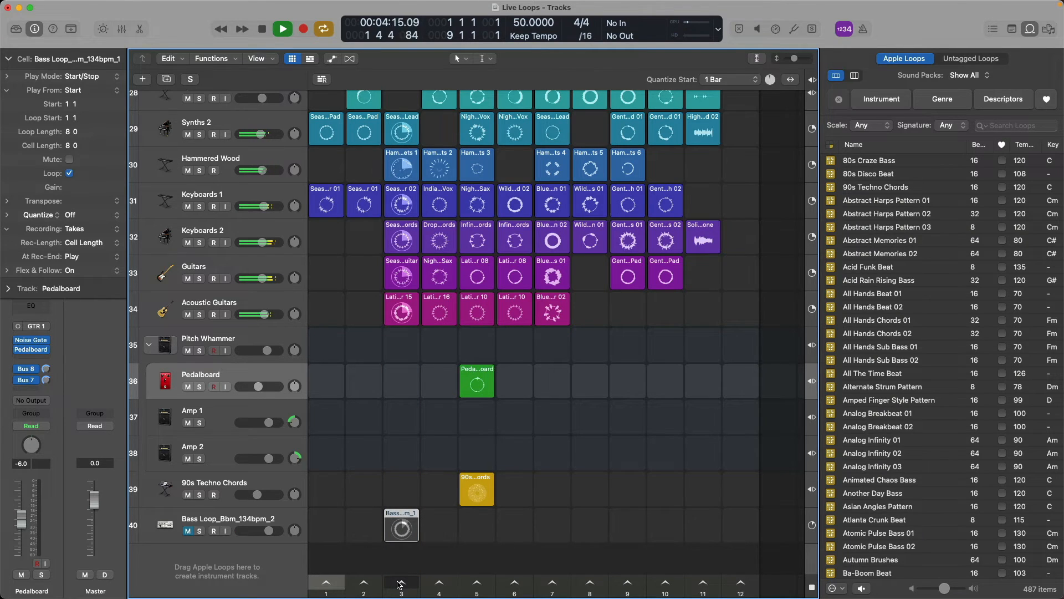
pyautogui.press('space')
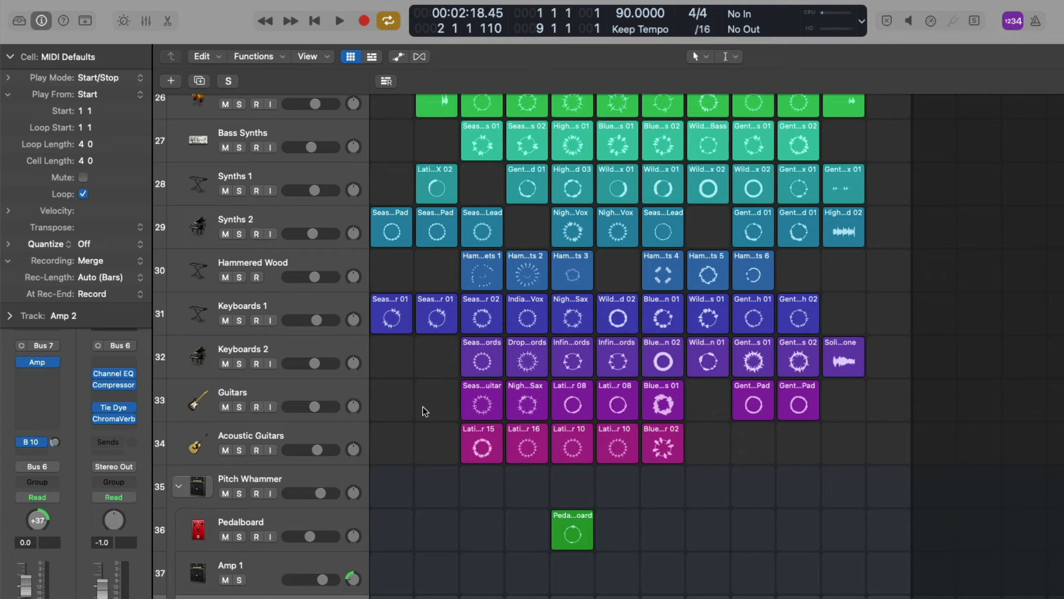
# Open the Latin Pop Acoustic Guitar 15 cell of scene 3 in the Cell Editor and enlarge the grid's cells
pyautogui.click(472, 433)
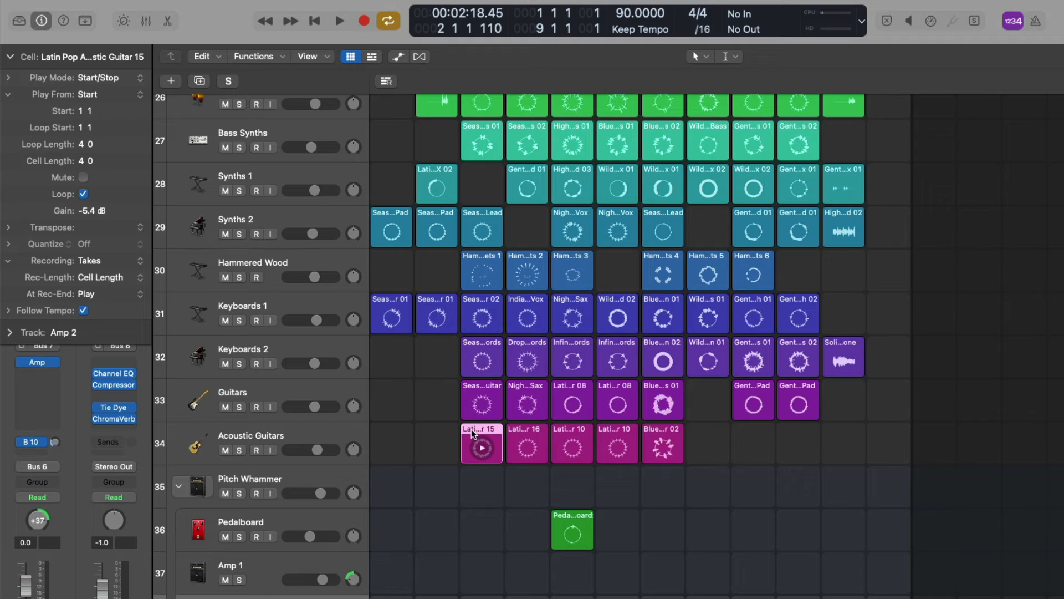
pyautogui.doubleClick(472, 430)
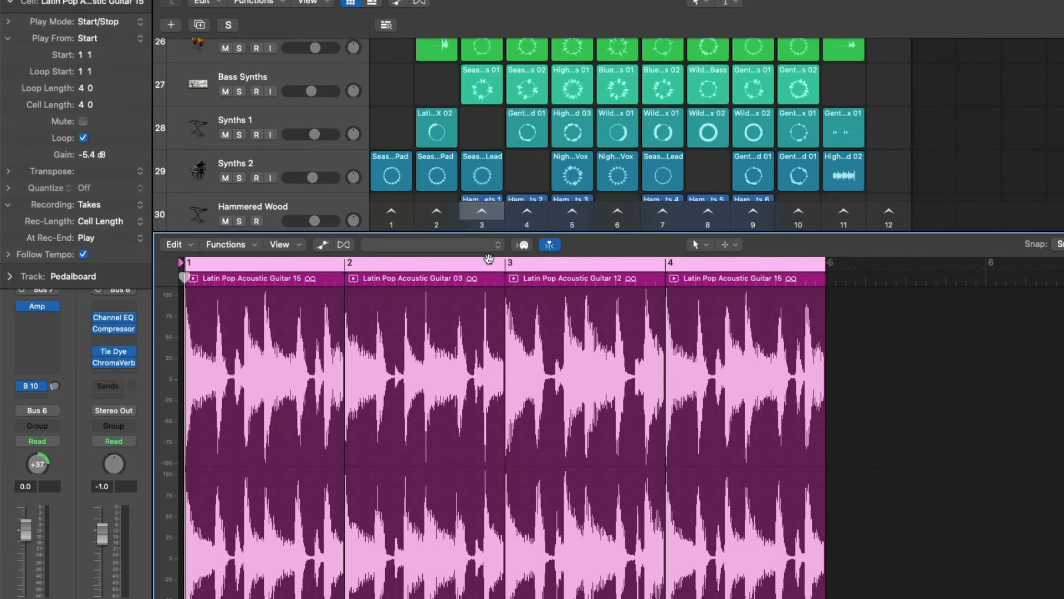
pyautogui.scroll(-3, 501, 111)
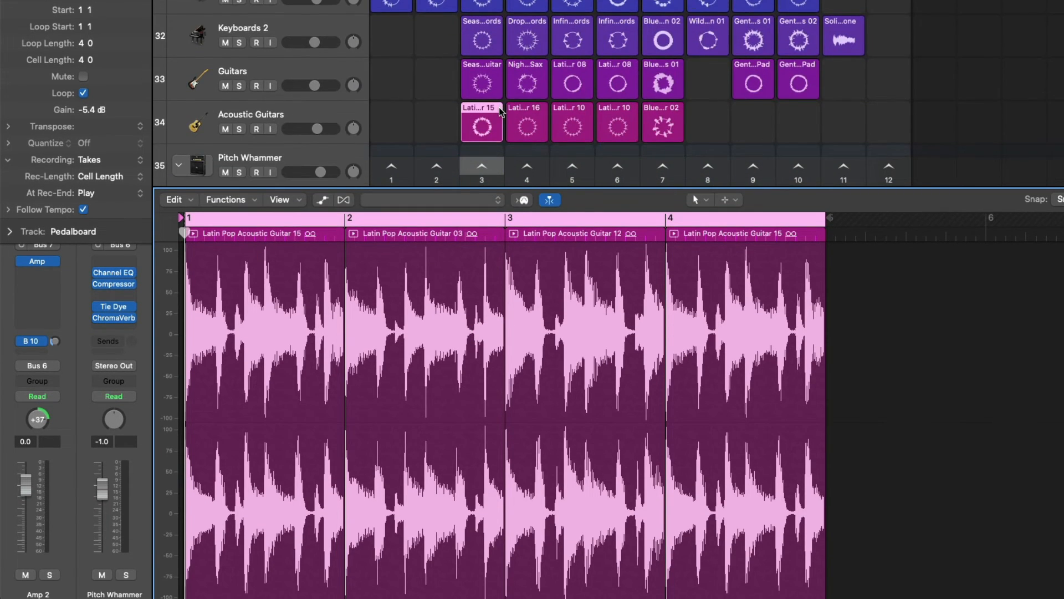
pyautogui.moveTo(450, 64); pyautogui.dragTo(524, 119)
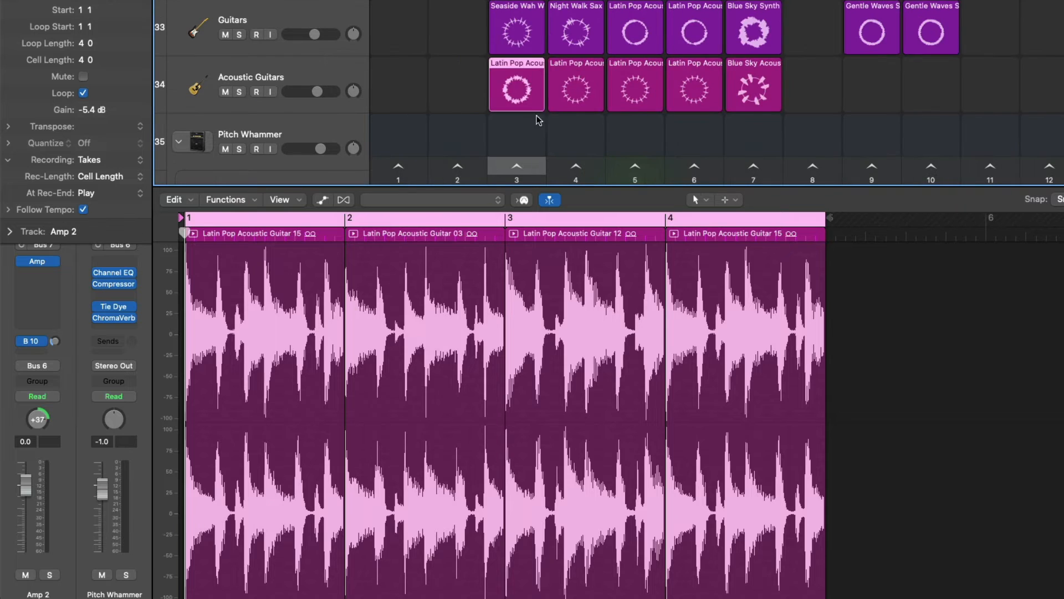
pyautogui.moveTo(486, 61); pyautogui.dragTo(570, 114)
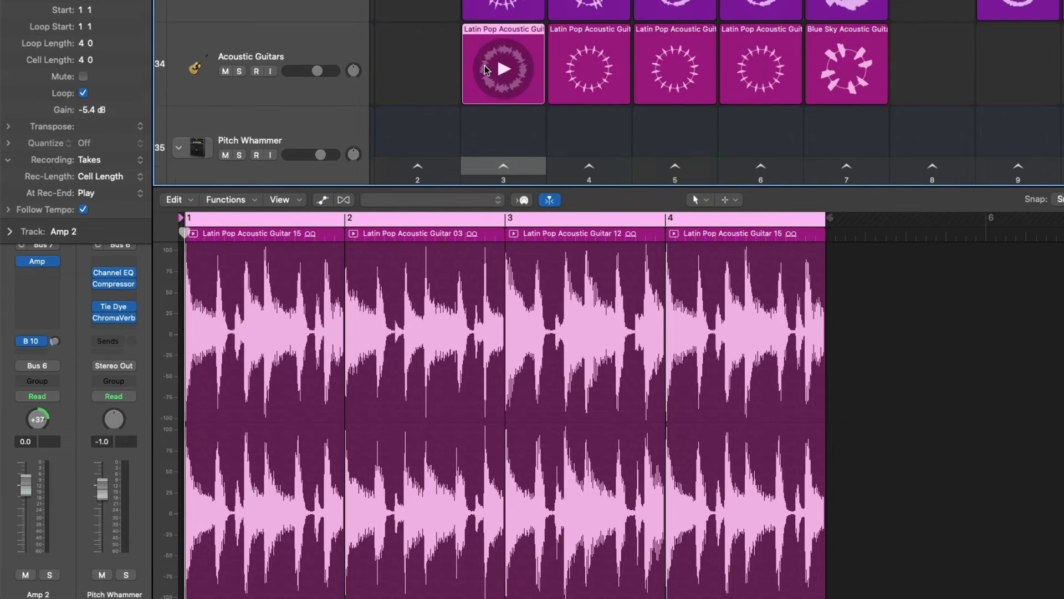
pyautogui.scroll(2, 503, 83)
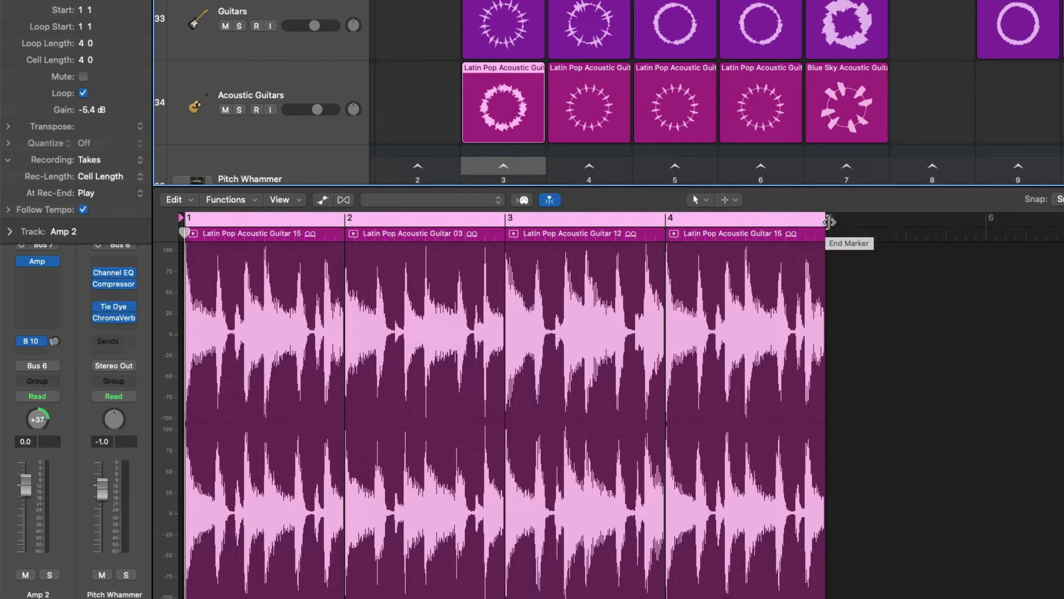
# Shorten the acoustic guitar cell to 3 bars and set its start and loop start to bar 3
pyautogui.moveTo(825, 223); pyautogui.dragTo(666, 227)
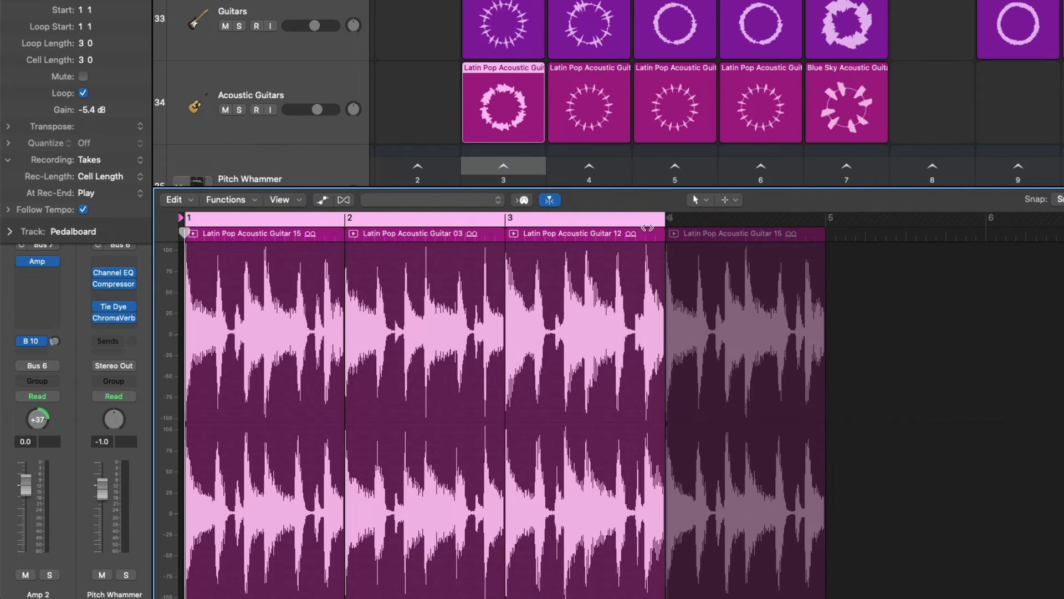
pyautogui.moveTo(188, 228); pyautogui.dragTo(505, 237)
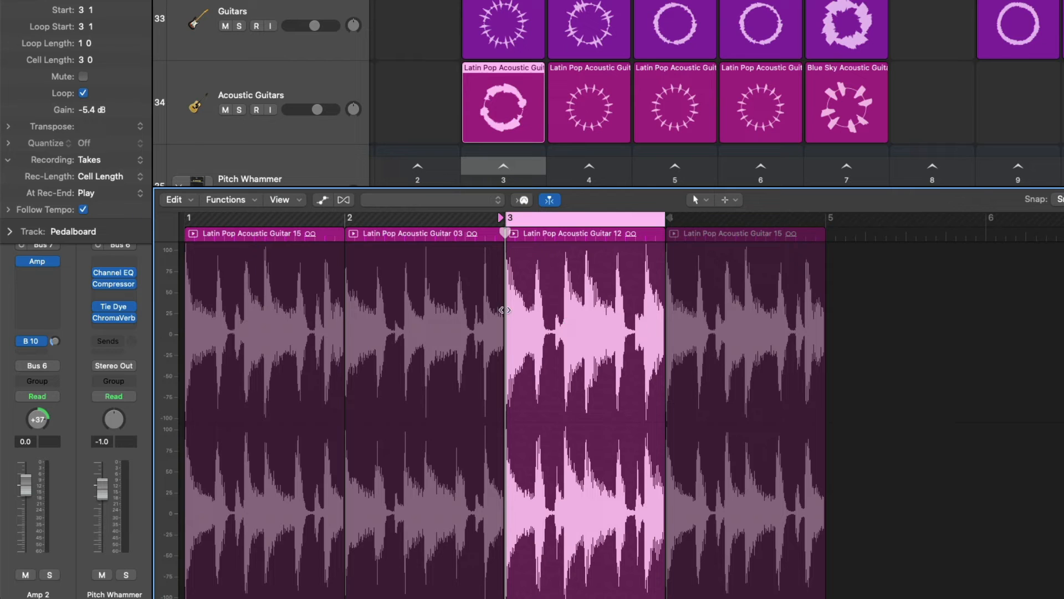
pyautogui.moveTo(495, 290); pyautogui.dragTo(529, 377)
pyautogui.keyDown('ctrl'); pyautogui.keyDown('alt'); pyautogui.click(545, 370); pyautogui.keyUp('alt'); pyautogui.keyUp('ctrl')
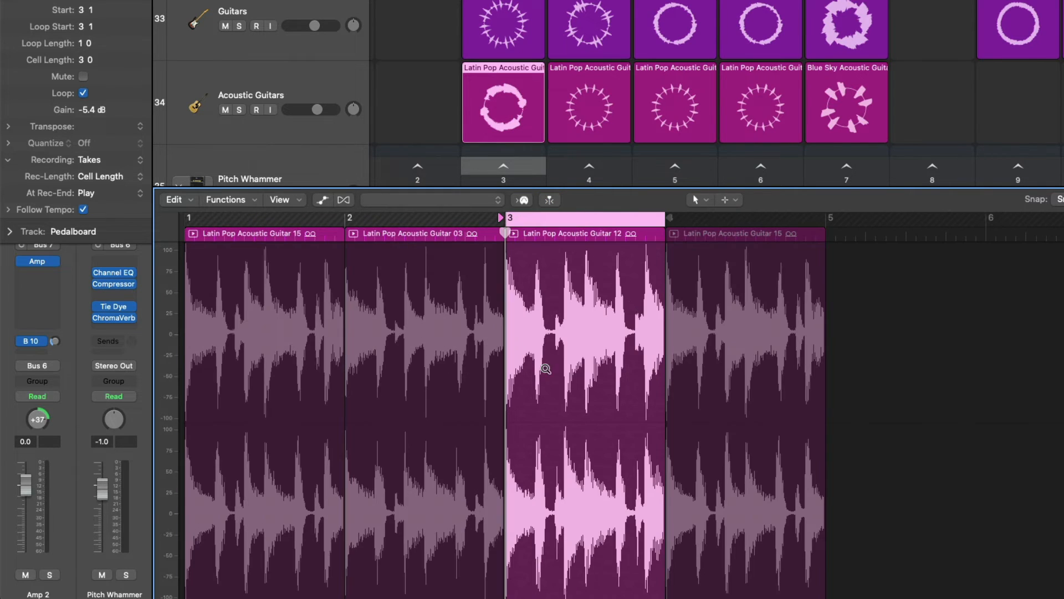
pyautogui.moveTo(663, 331); pyautogui.dragTo(629, 359)
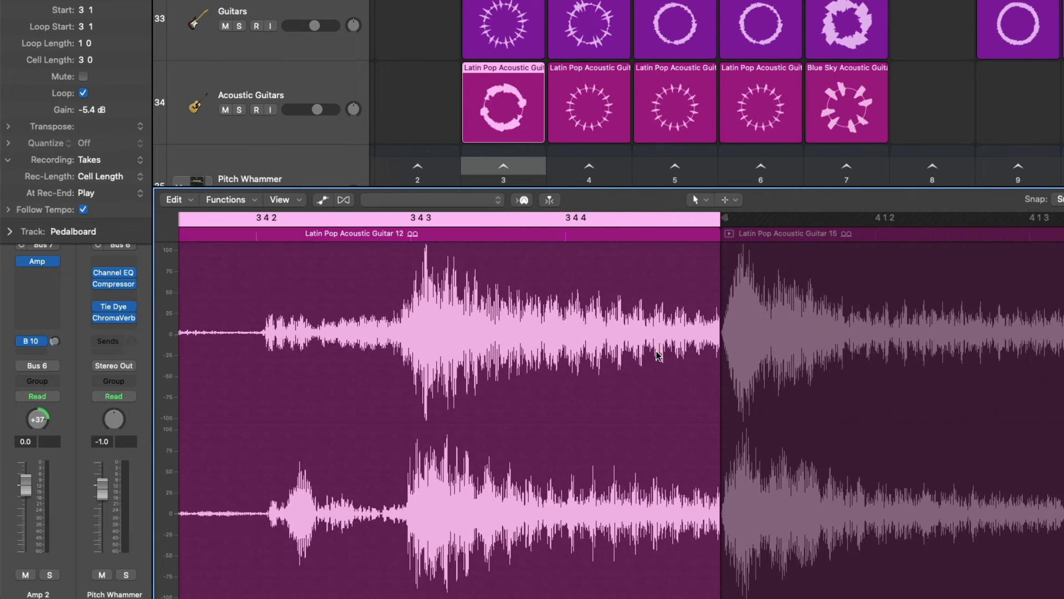
pyautogui.keyDown('ctrl'); pyautogui.keyDown('alt'); pyautogui.click(658, 353); pyautogui.keyUp('alt'); pyautogui.keyUp('ctrl')
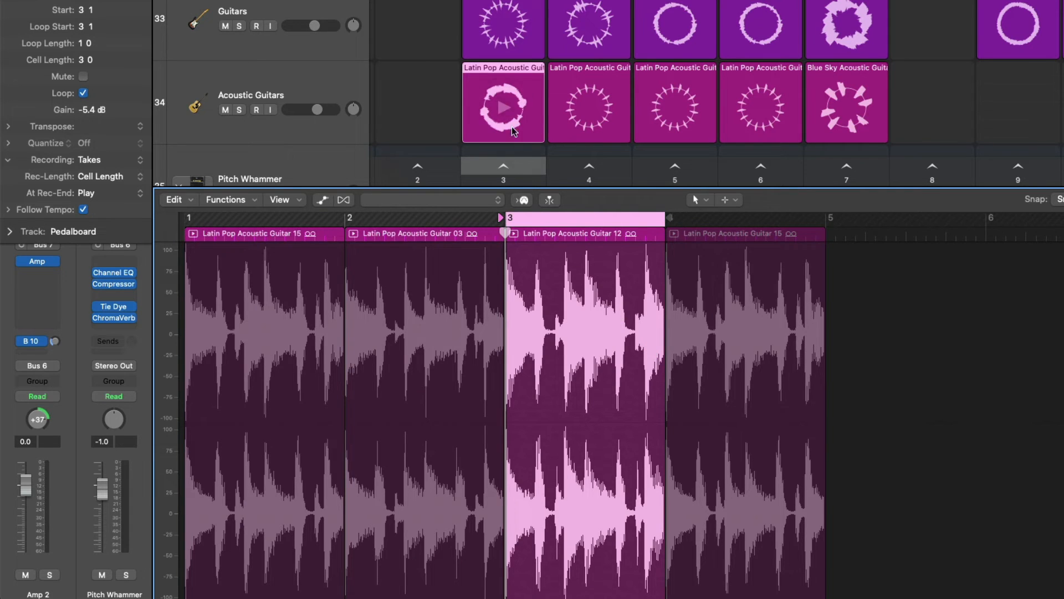
# Play the Latin Pop Acoustic Guitar 15 cell to hear its one-bar loop, and stop it
pyautogui.click(504, 111)
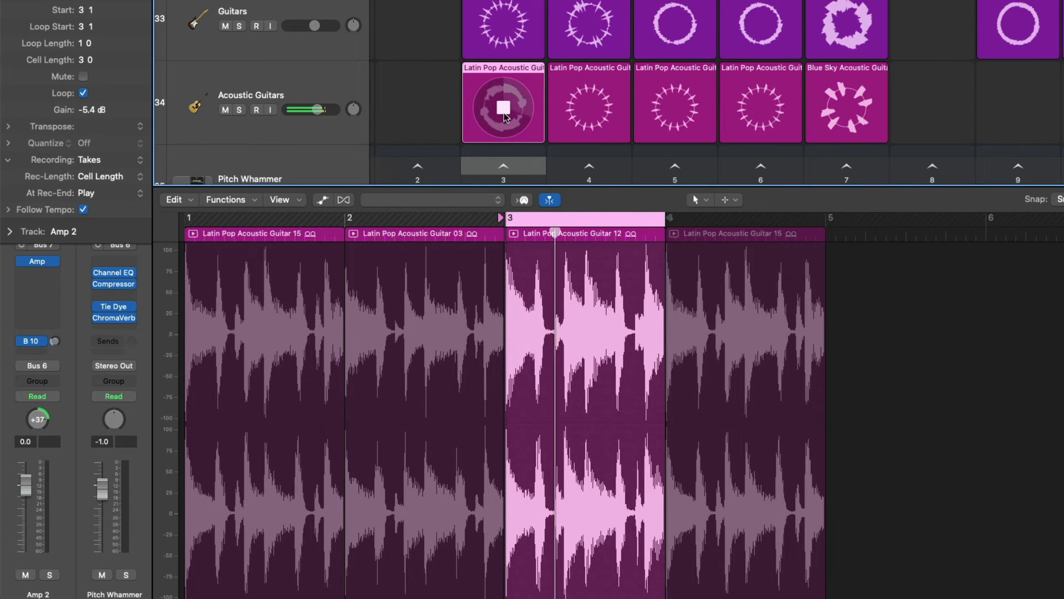
pyautogui.moveTo(502, 107)
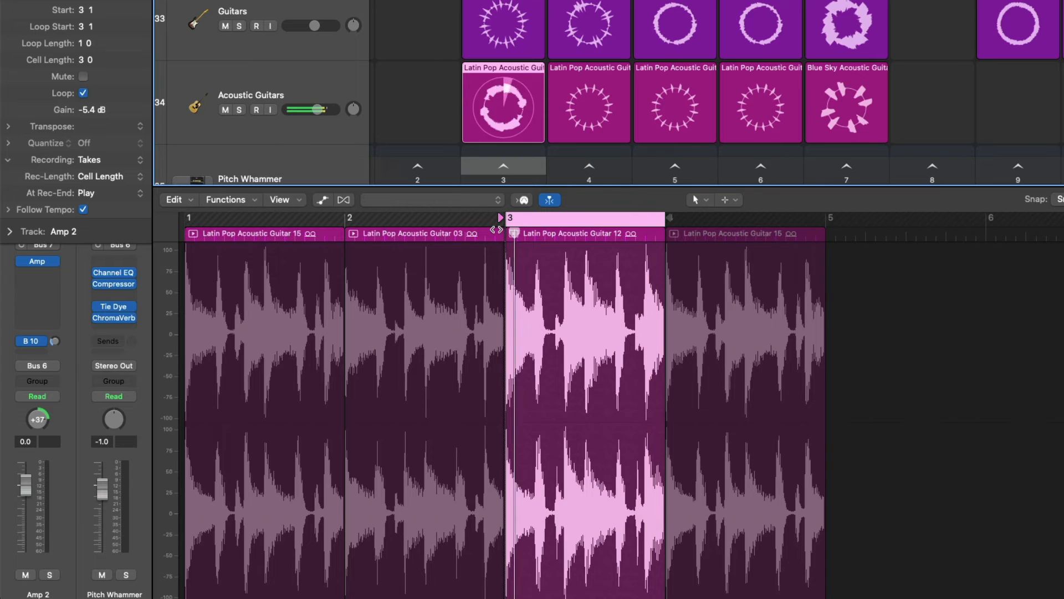
pyautogui.click(501, 107)
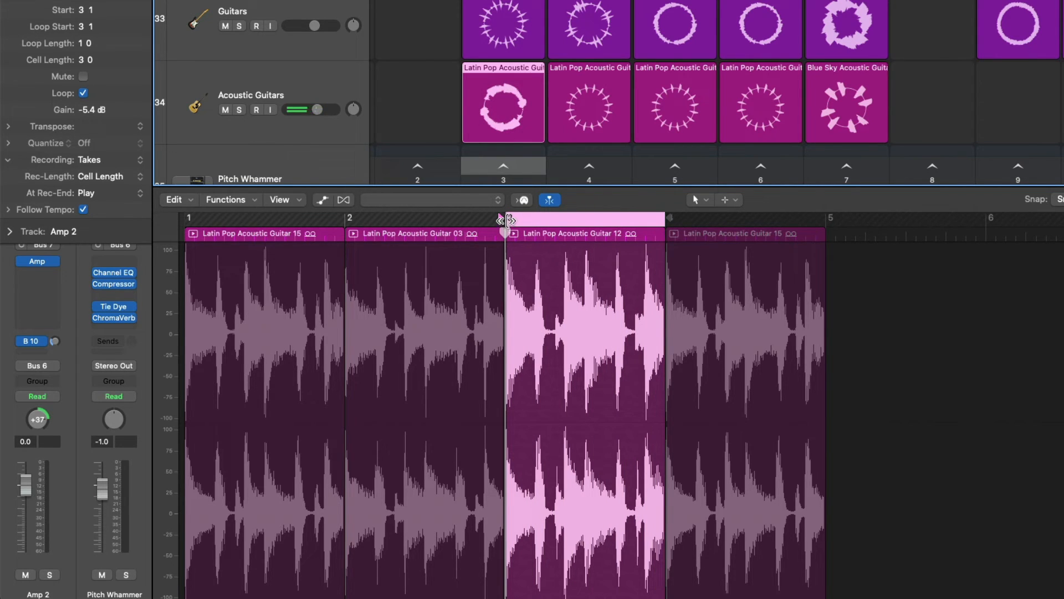
# Move the acoustic guitar cell's start to bar 2, keeping the loop start at bar 3, and play the cell
pyautogui.moveTo(503, 218); pyautogui.dragTo(583, 214)
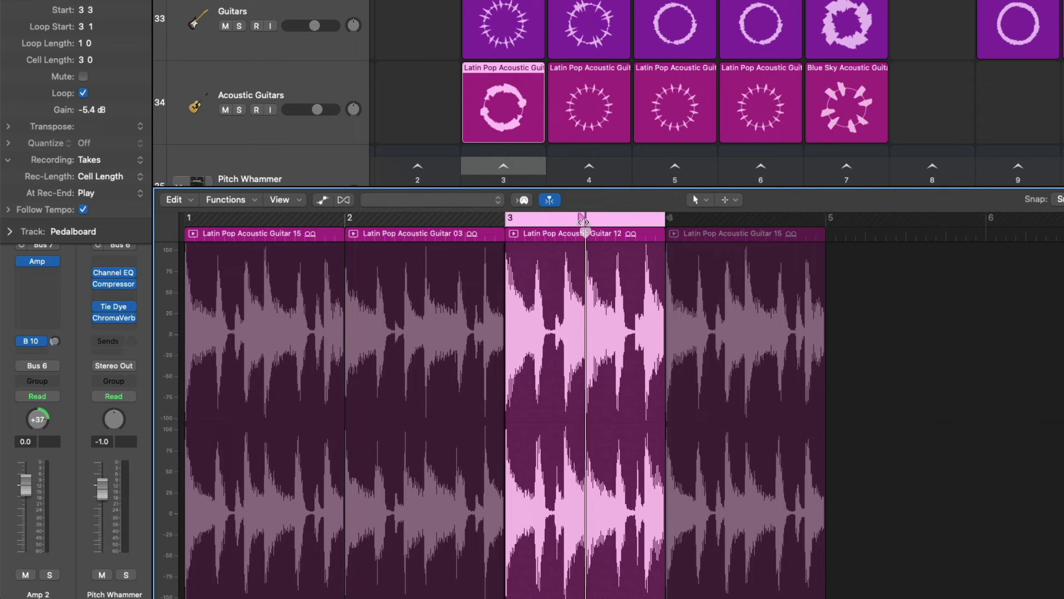
pyautogui.moveTo(582, 217)
pyautogui.mouseDown()
pyautogui.moveTo(385, 227)
pyautogui.moveTo(345, 246)
pyautogui.mouseUp()
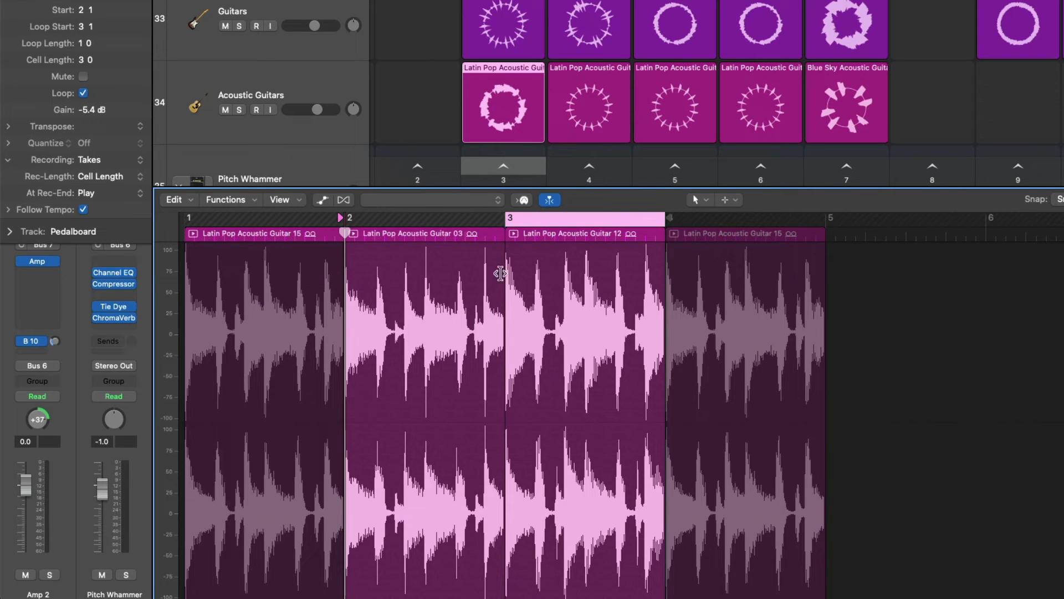
pyautogui.click(503, 111)
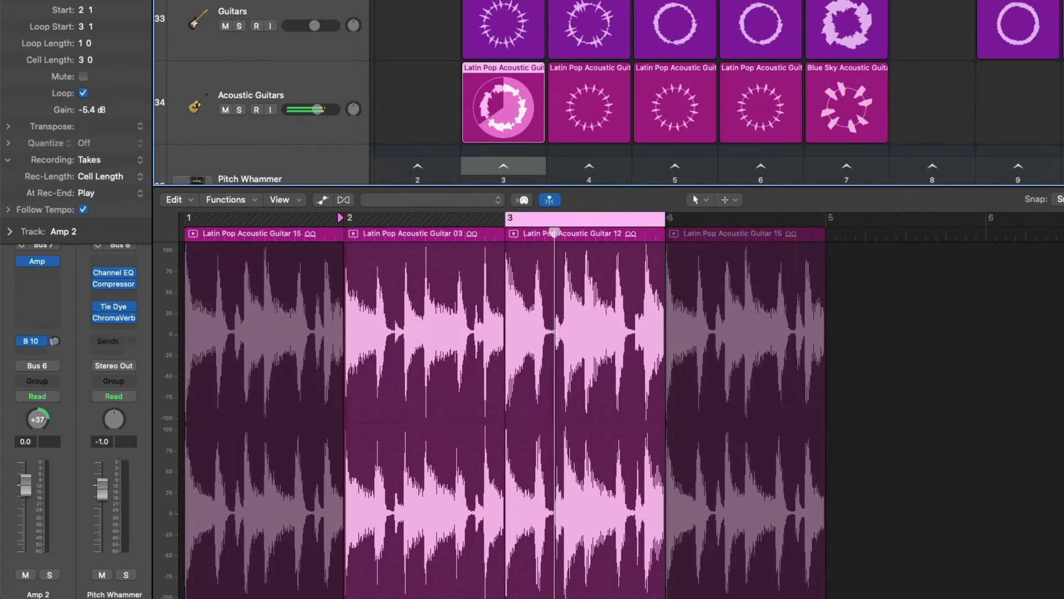
pyautogui.press('Return')
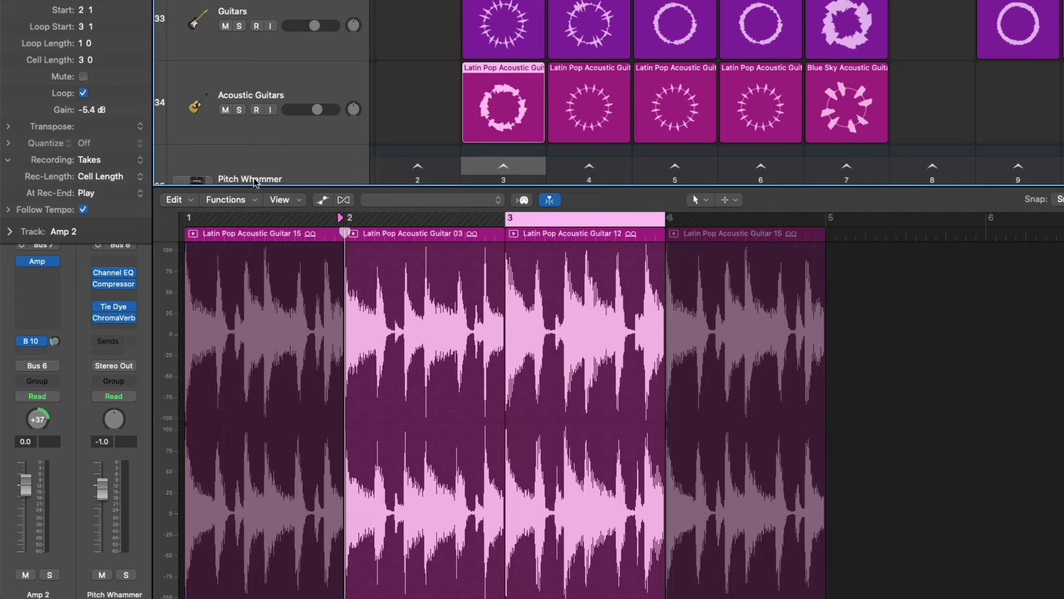
# Reset the acoustic guitar cell's start and loop start to bar 1 and its length to 4 bars
pyautogui.moveTo(345, 232); pyautogui.dragTo(185, 227)
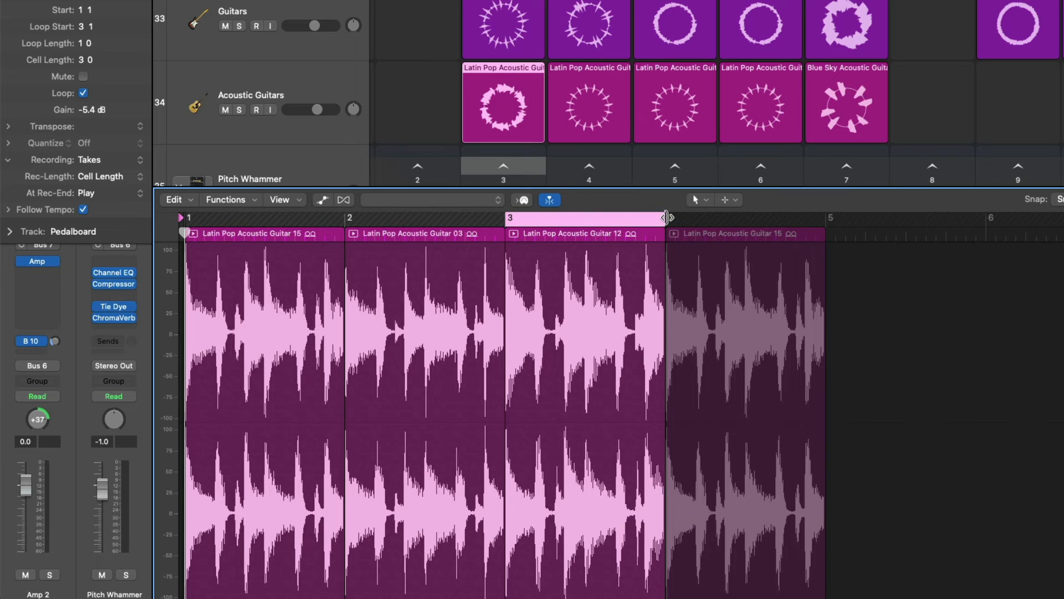
pyautogui.moveTo(668, 218); pyautogui.dragTo(826, 226)
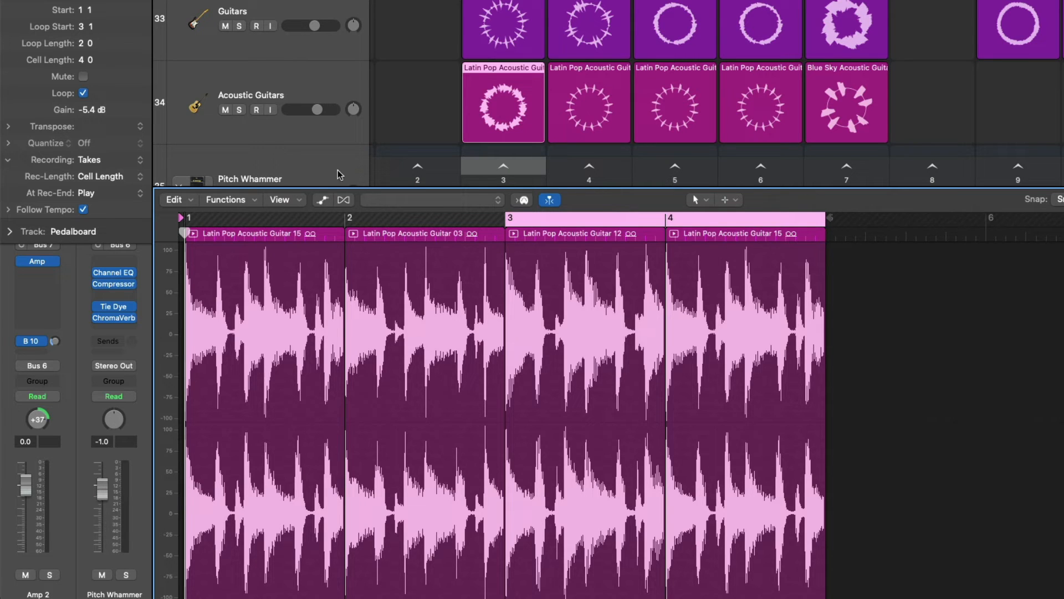
pyautogui.moveTo(504, 217); pyautogui.dragTo(182, 204)
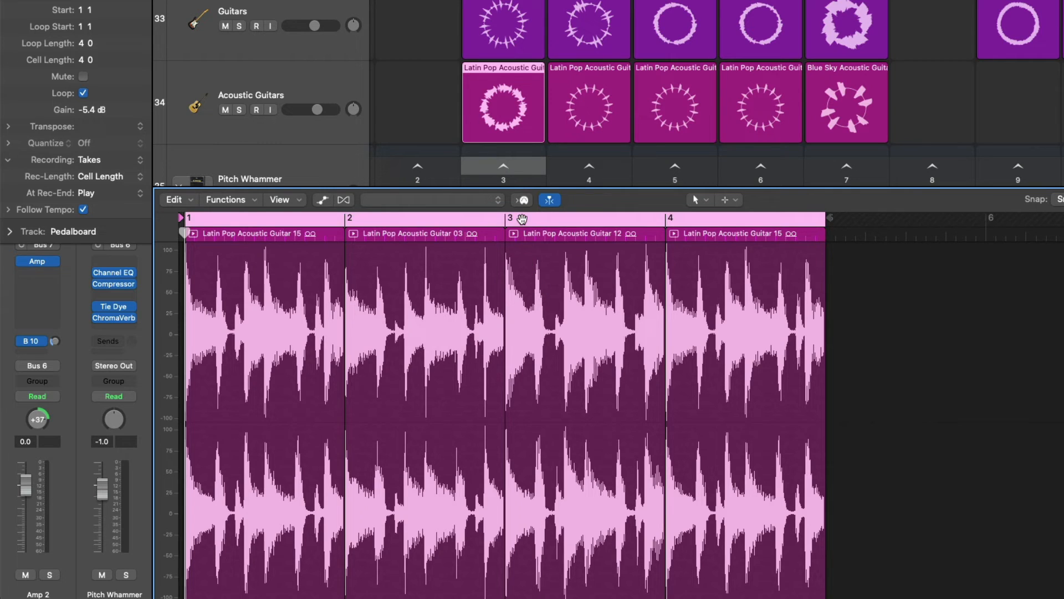
# Toggle looping for the acoustic guitar cell, leave it off, and play the cell as a one-shot
pyautogui.click(521, 218)
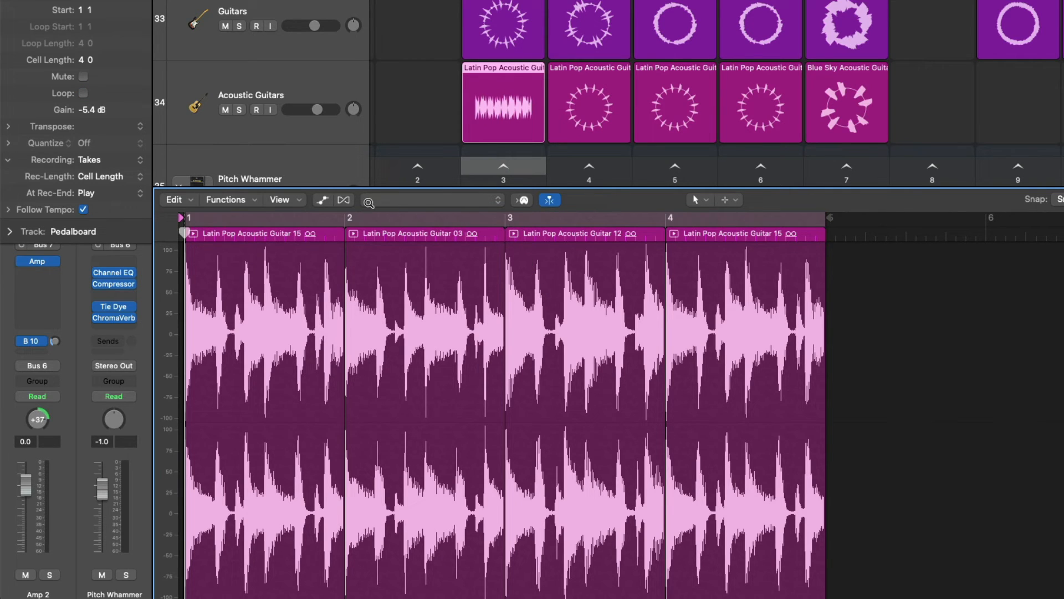
pyautogui.click(83, 93)
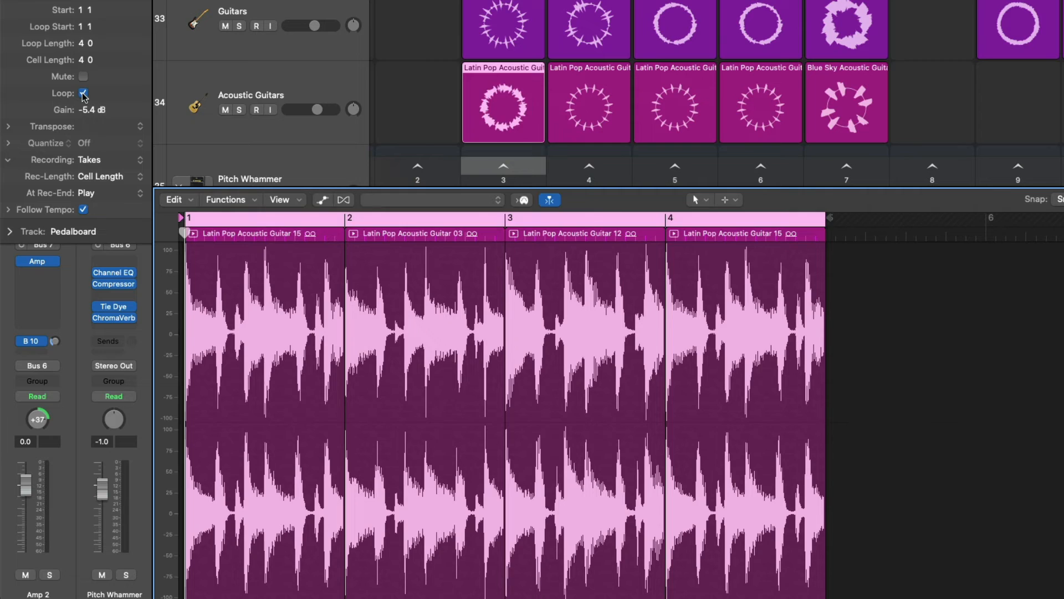
pyautogui.click(83, 93)
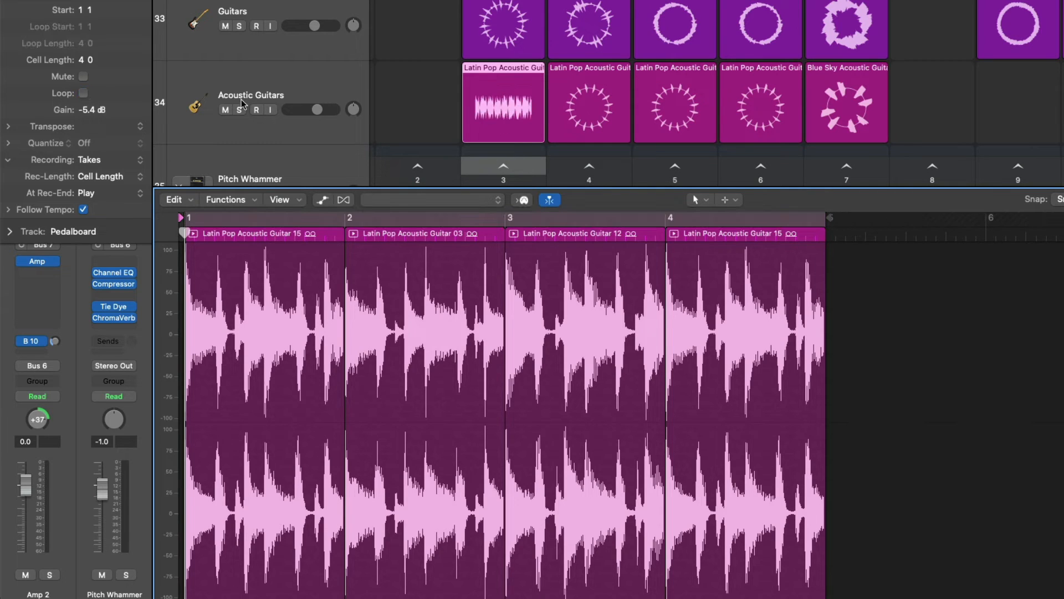
pyautogui.click(504, 110)
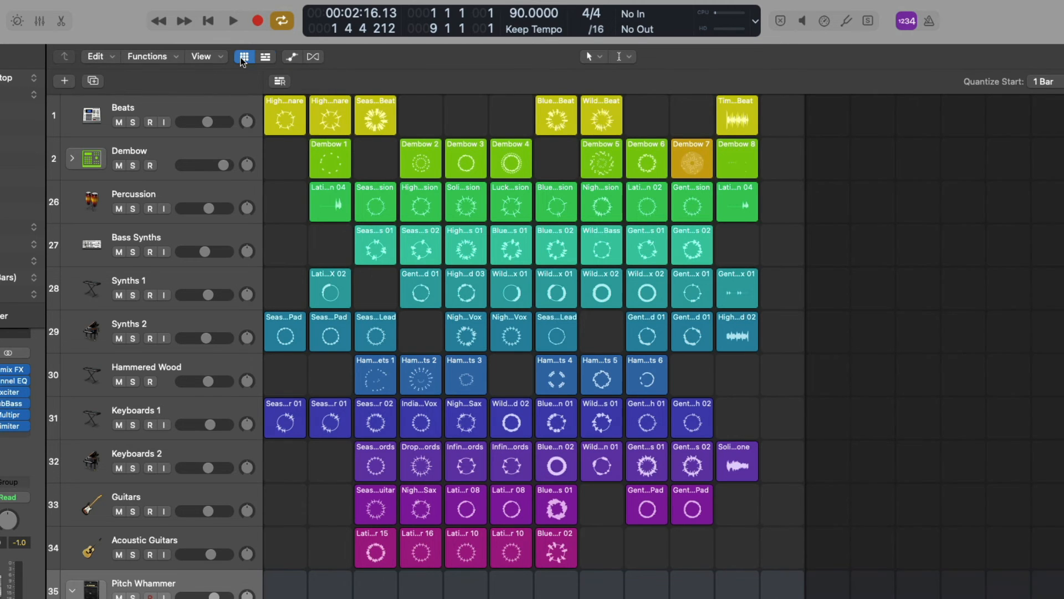
# Switch between the Live Loops grid and the Tracks area, ending with both displayed side by side
pyautogui.click(244, 57)
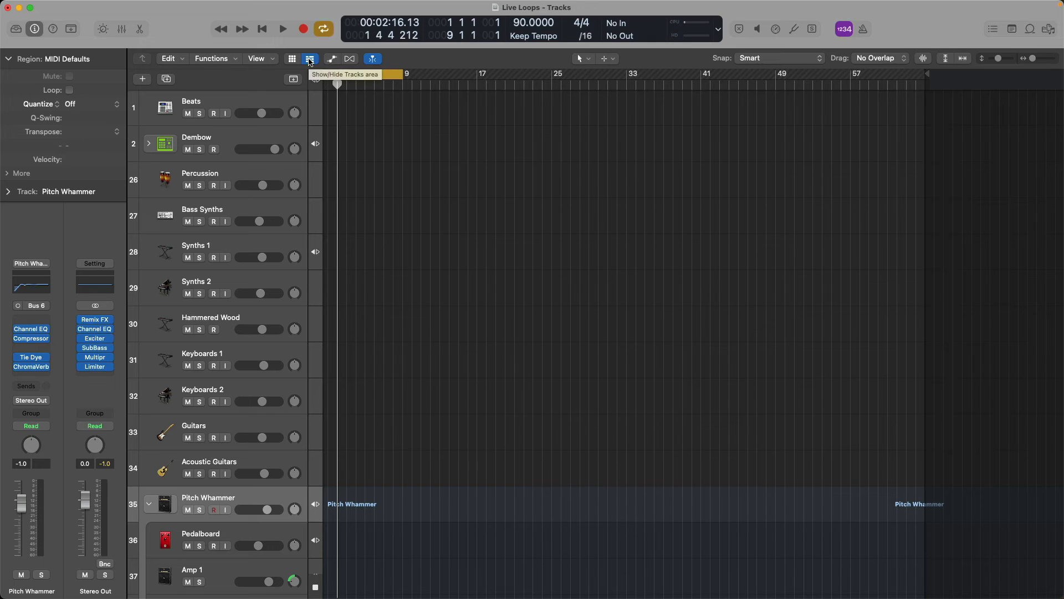
pyautogui.click(309, 60)
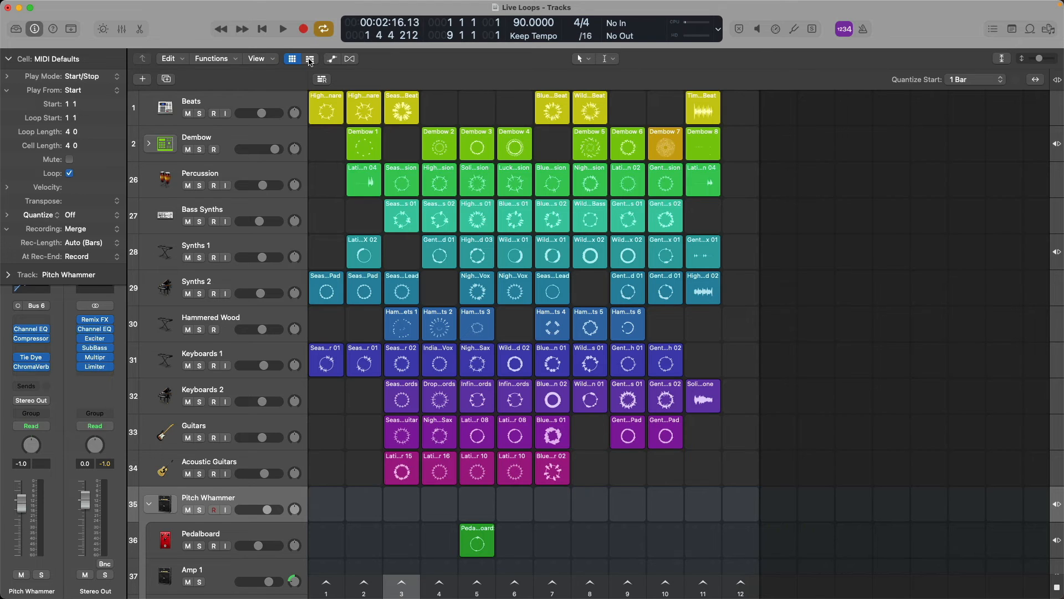
pyautogui.click(310, 60)
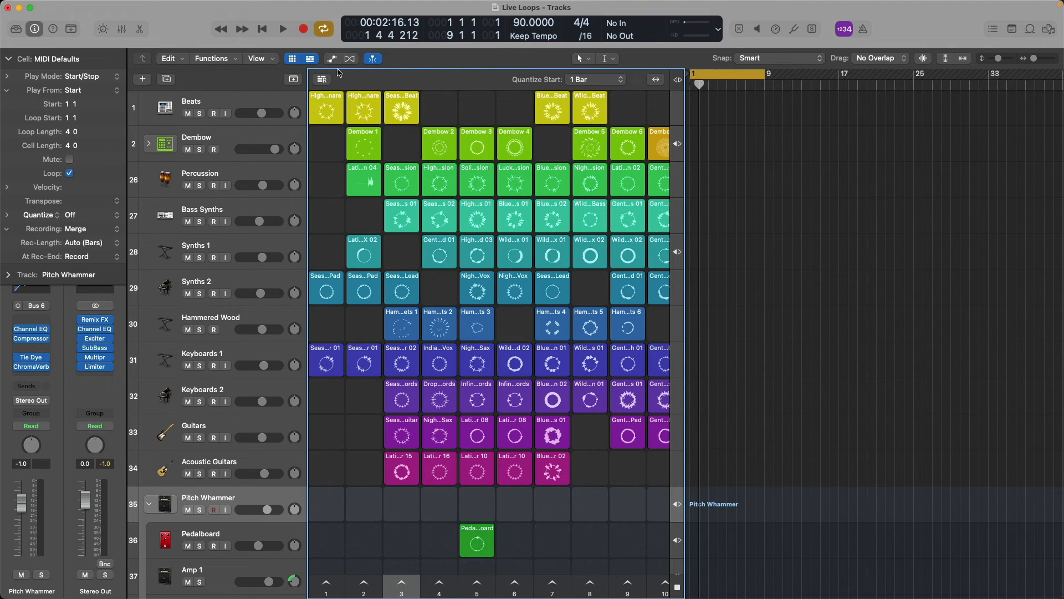
pyautogui.click(292, 59)
pyautogui.click(292, 59)
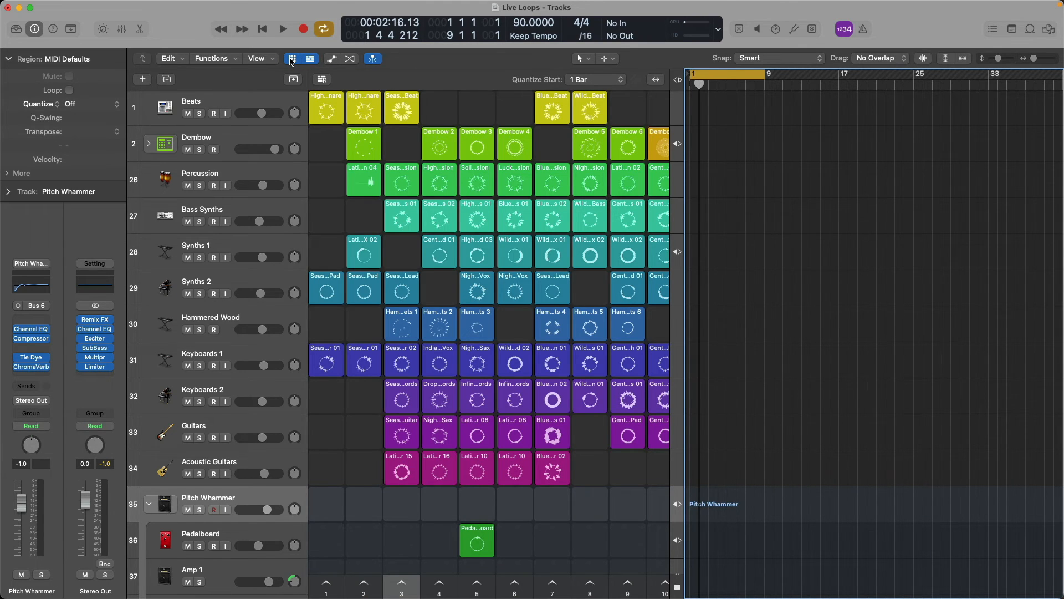
pyautogui.click(292, 58)
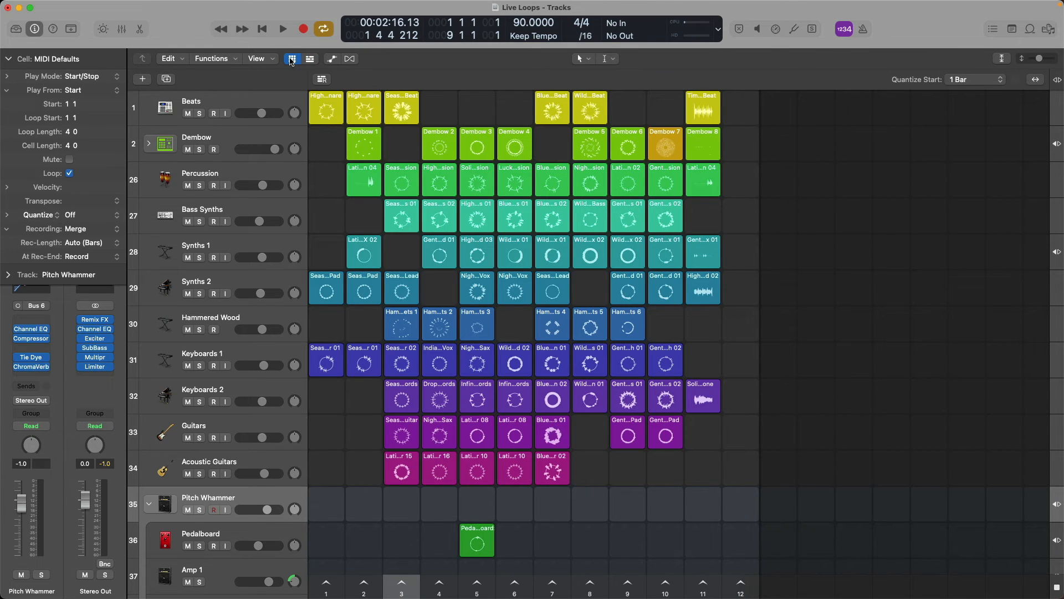
pyautogui.click(292, 59)
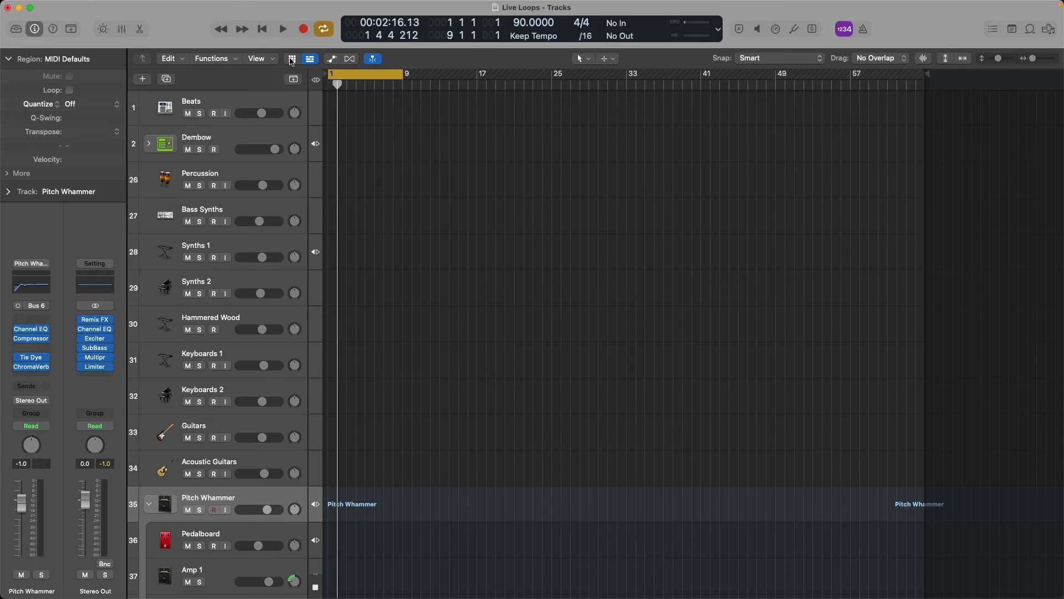
pyautogui.click(292, 58)
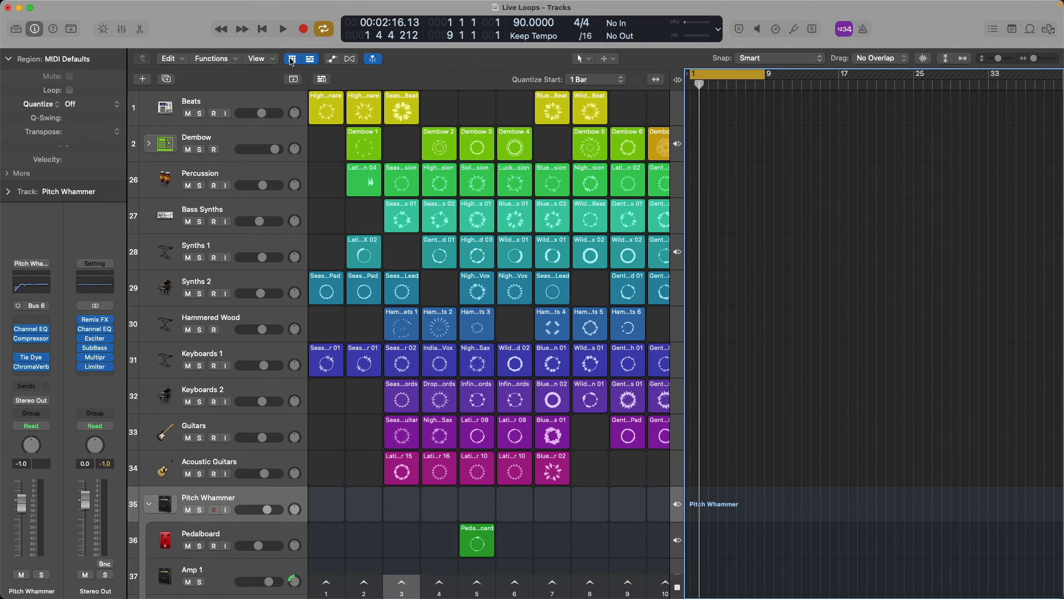
# Hide and redisplay the Tracks area beside the Live Loops grid, and narrow the grid to show nine scenes
pyautogui.click(292, 59)
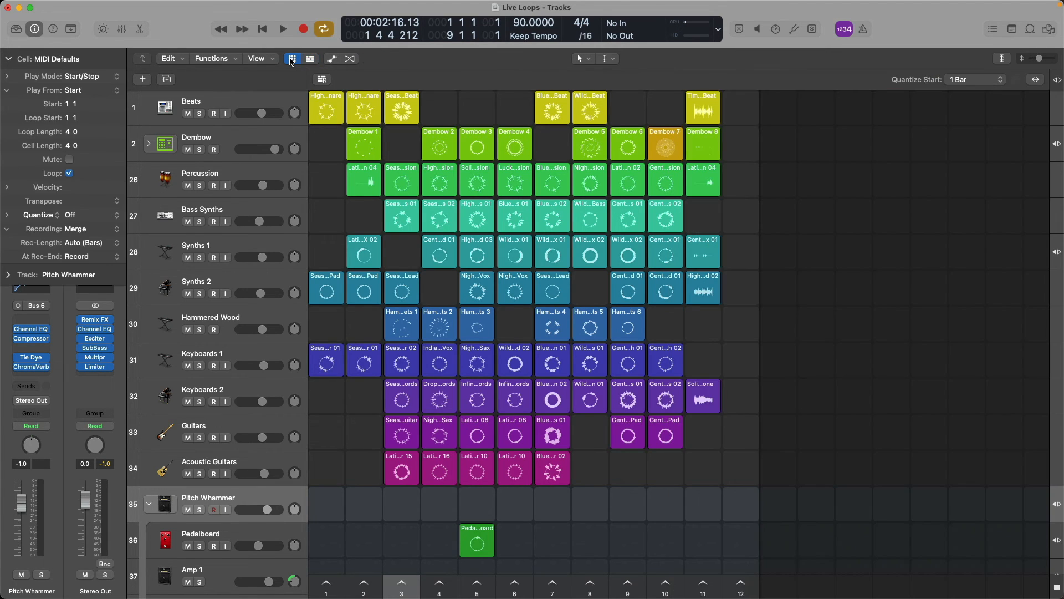
pyautogui.click(293, 59)
pyautogui.click(292, 59)
pyautogui.click(292, 59)
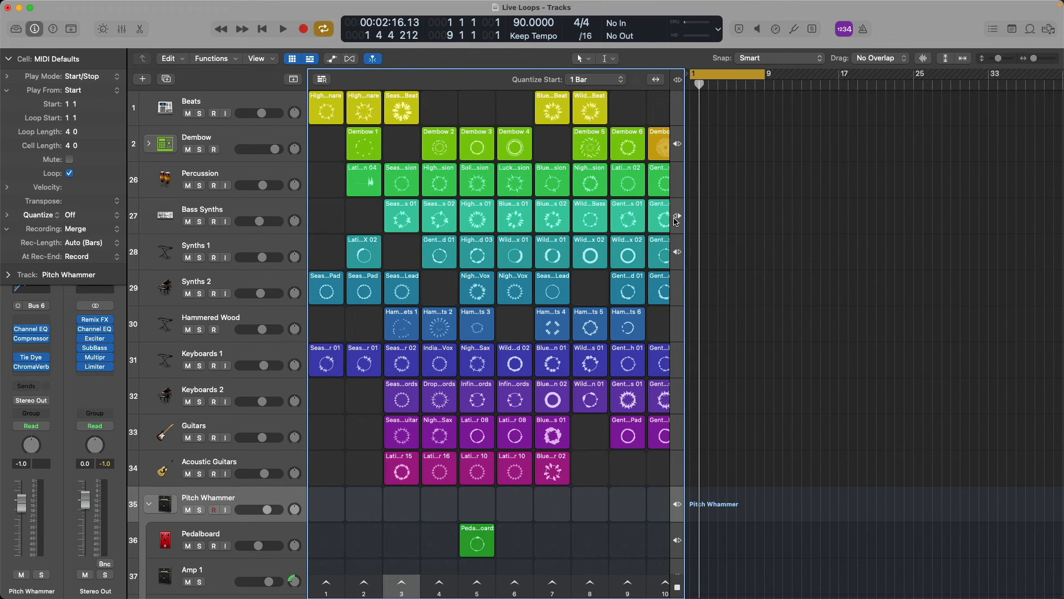
pyautogui.moveTo(682, 215); pyautogui.dragTo(662, 224)
# Try copying the scene 1 Synths 2 and Keyboards 1 cells into the Tracks area, and undo the change
pyautogui.click(335, 348)
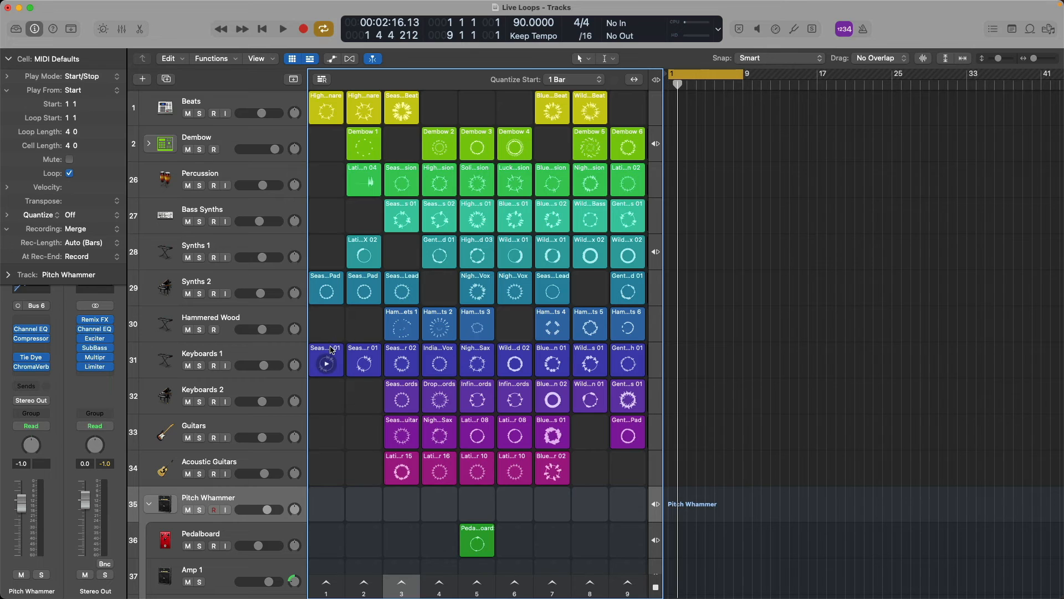
pyautogui.click(336, 280)
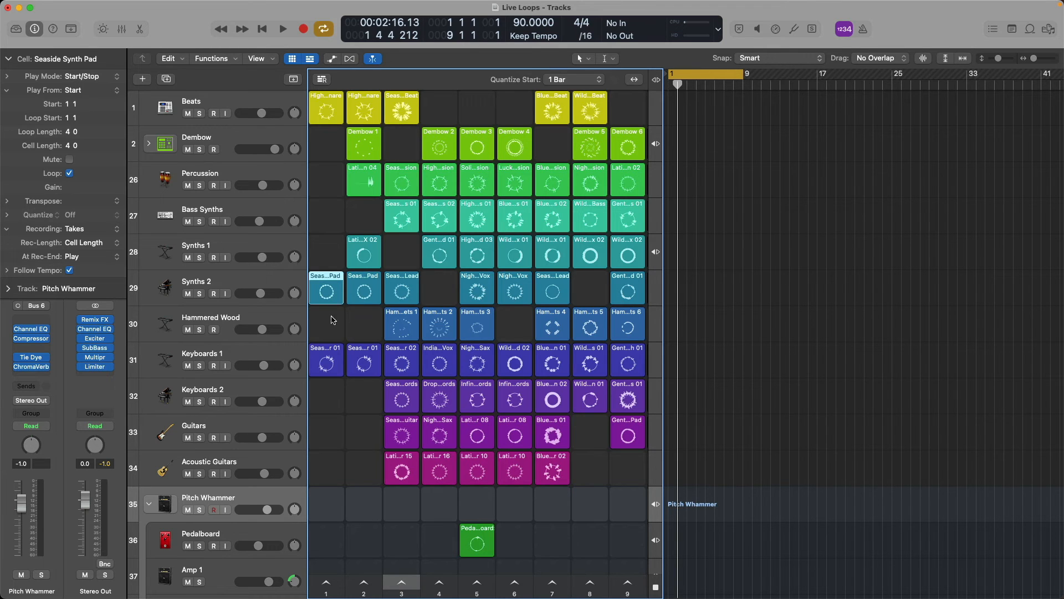
pyautogui.keyDown('shift'); pyautogui.click(331, 349); pyautogui.keyUp('shift')
pyautogui.moveTo(331, 285); pyautogui.dragTo(724, 303)
pyautogui.press('super+z')
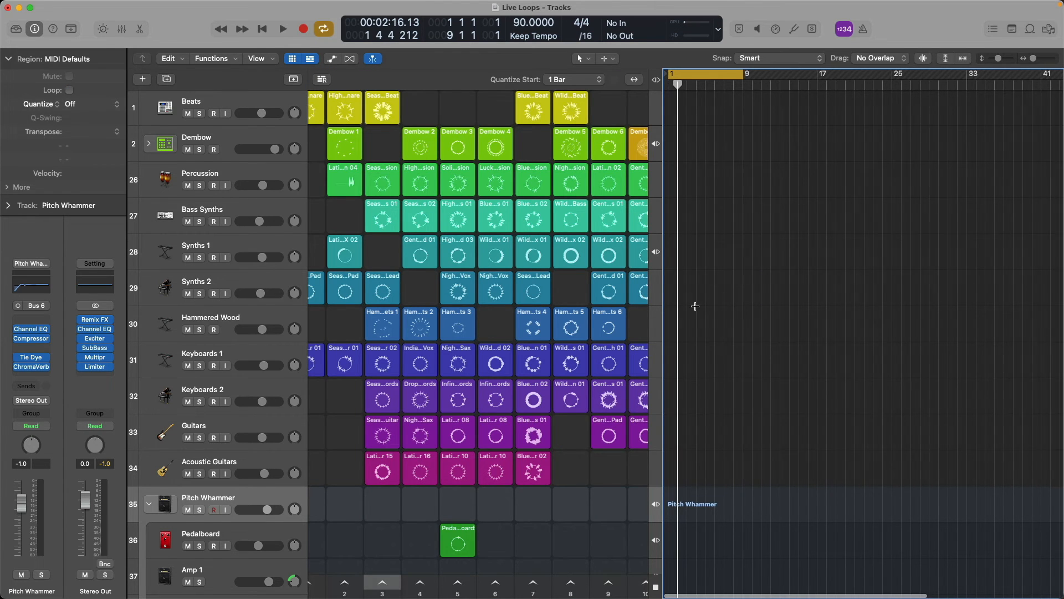
pyautogui.hscroll(-2, 511, 335)
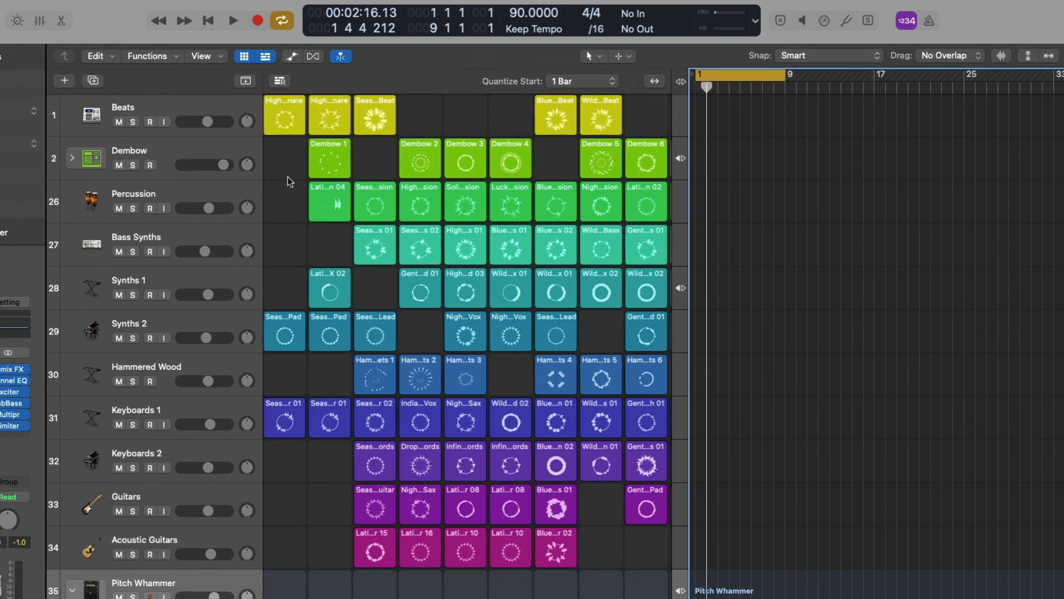
# Enable Live Loops performance recording, turn off Cycle mode, and start recording from the beginning of the project
pyautogui.click(286, 82)
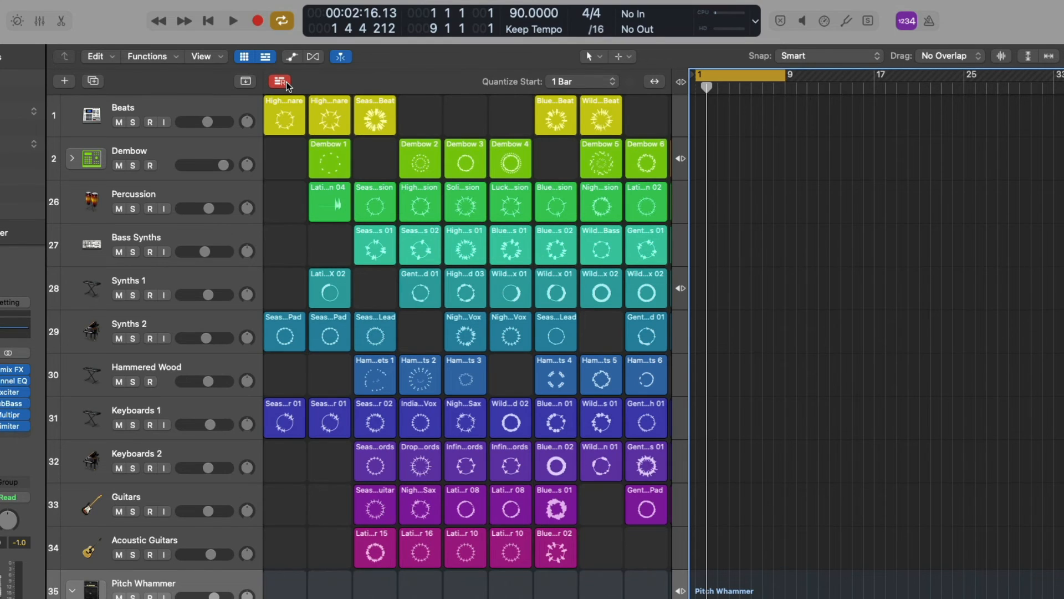
pyautogui.click(282, 23)
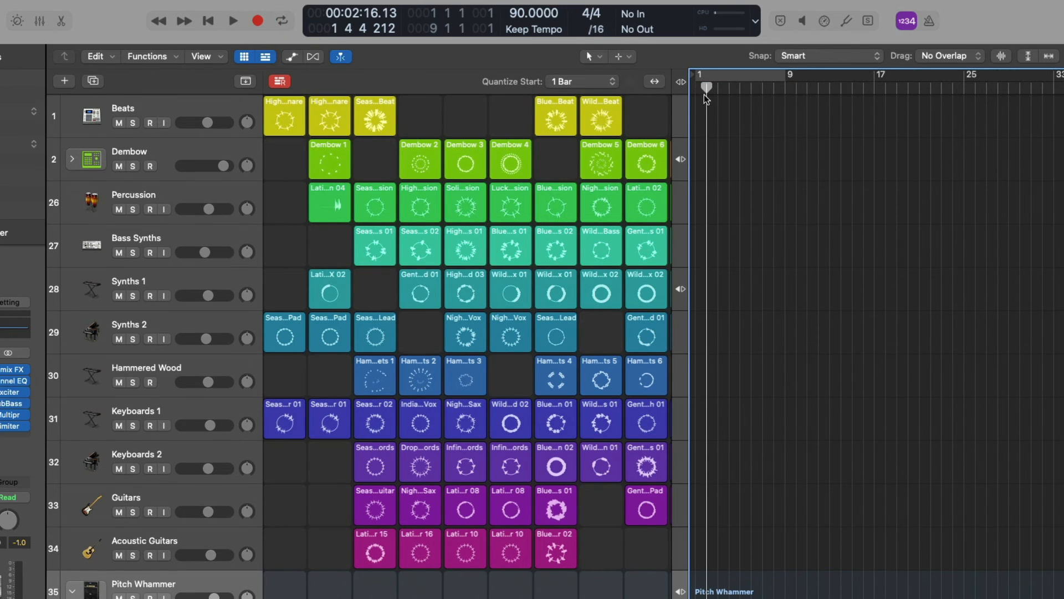
pyautogui.click(697, 90)
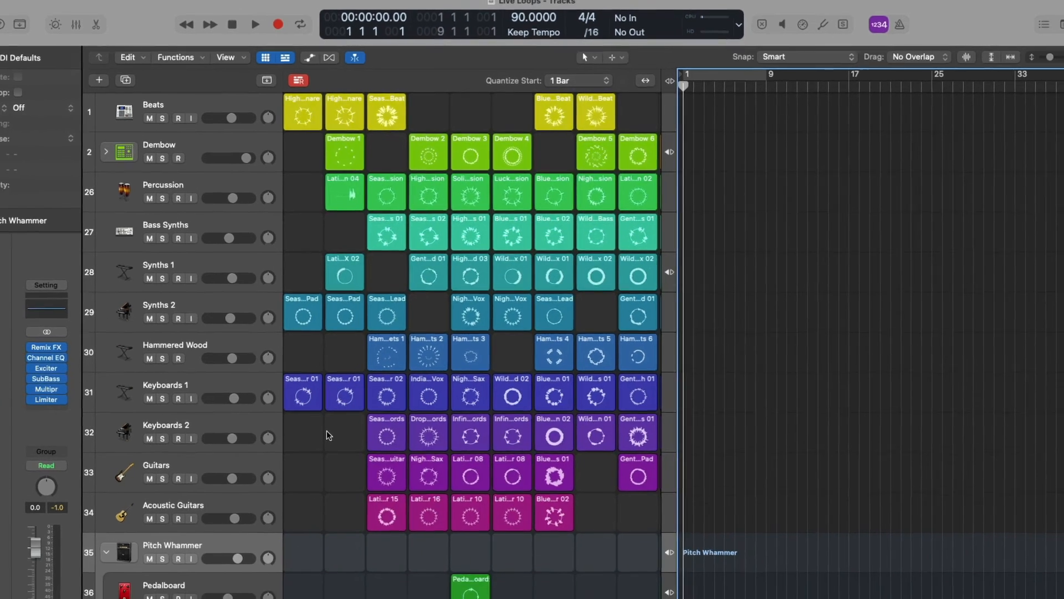
pyautogui.press('r')
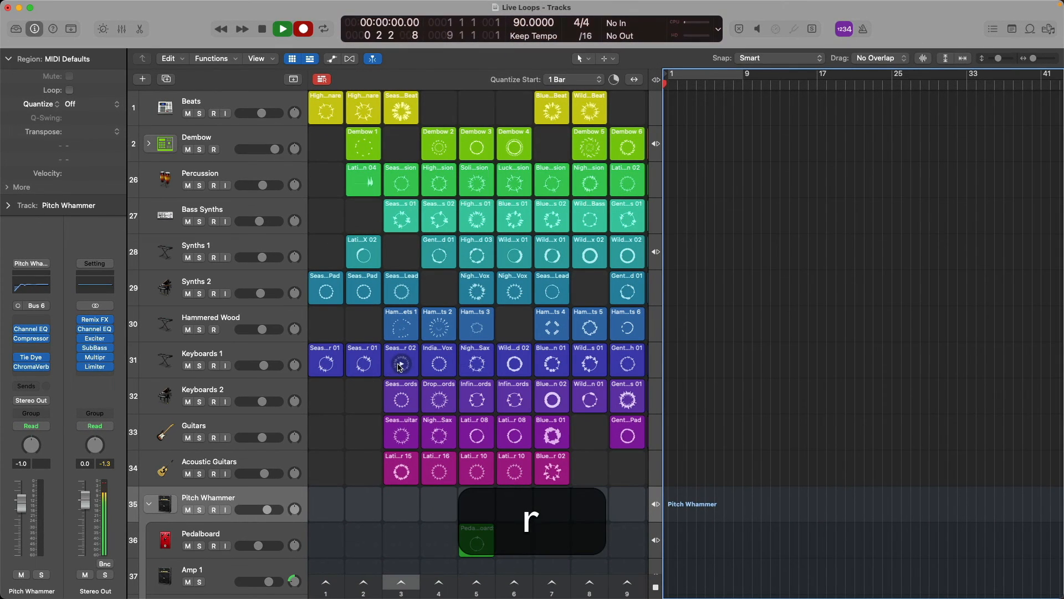
# Launch the scene 3 Keyboards 1 cell, followed by the High Heat Solo Snare and scene 3 Bass Synths cells together
pyautogui.click(401, 364)
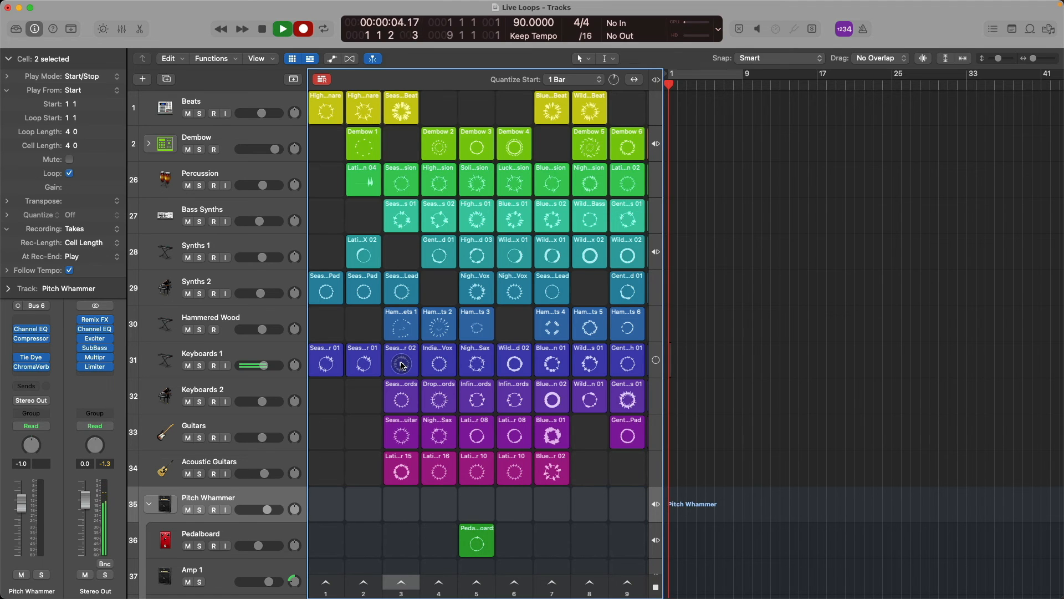
pyautogui.click(328, 111)
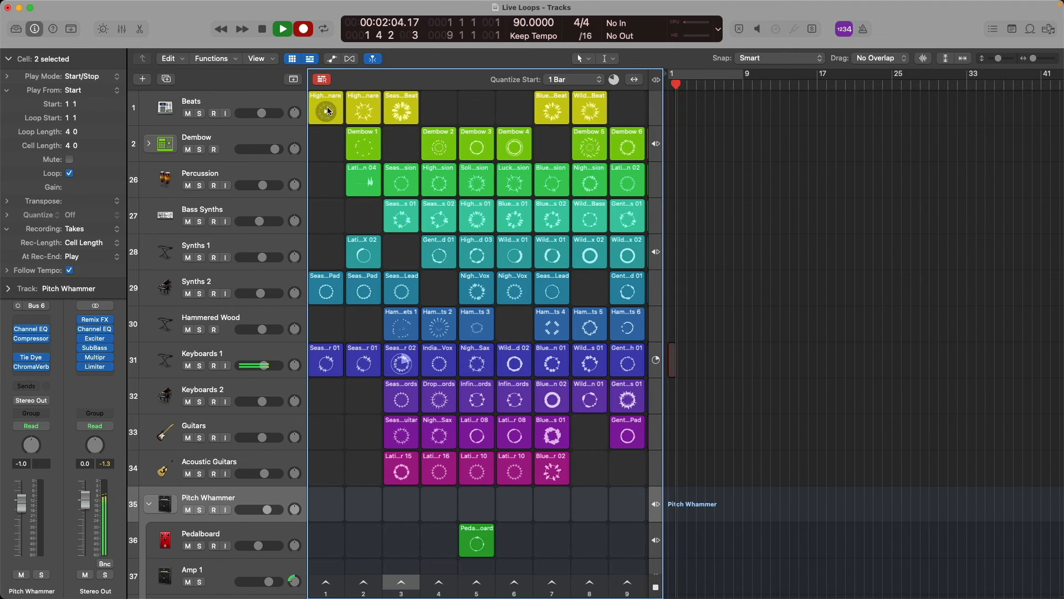
pyautogui.click(328, 101)
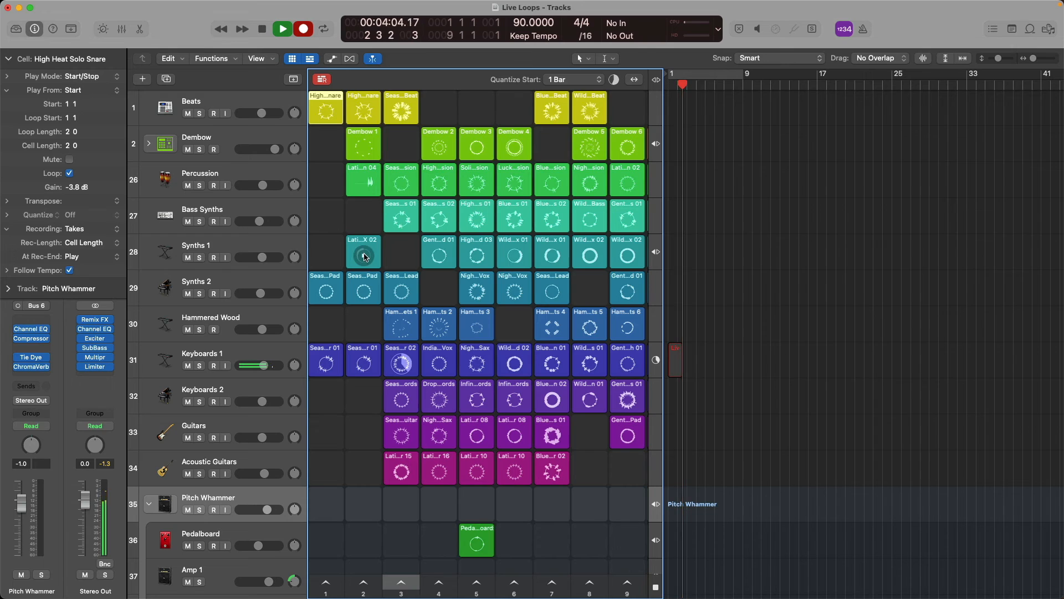
pyautogui.keyDown('shift'); pyautogui.click(403, 208); pyautogui.keyUp('shift')
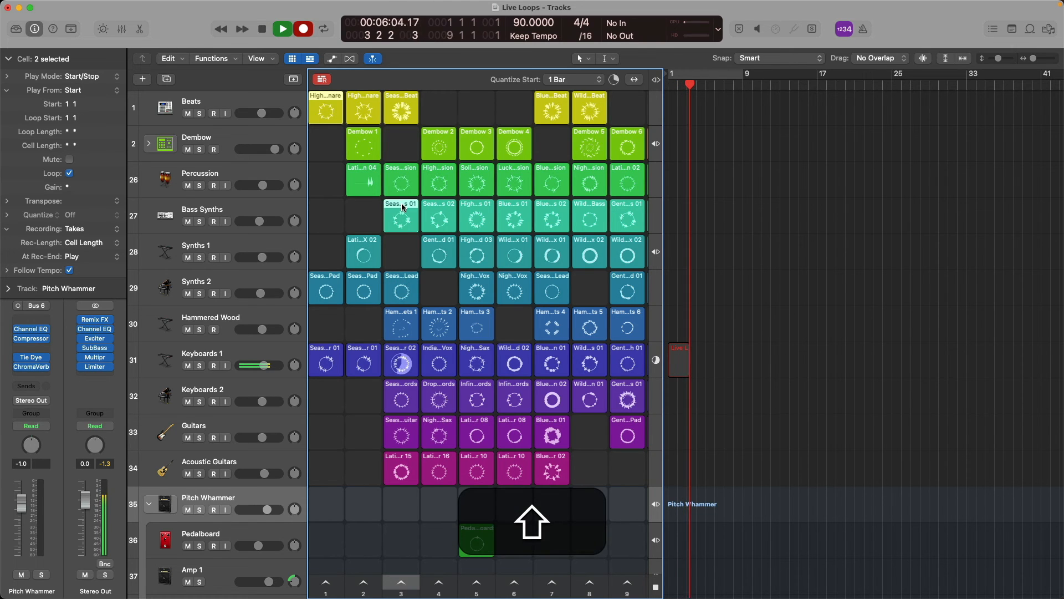
pyautogui.hotkey('alt', 'shift', 'Return')
pyautogui.hotkey('alt', 'Return')
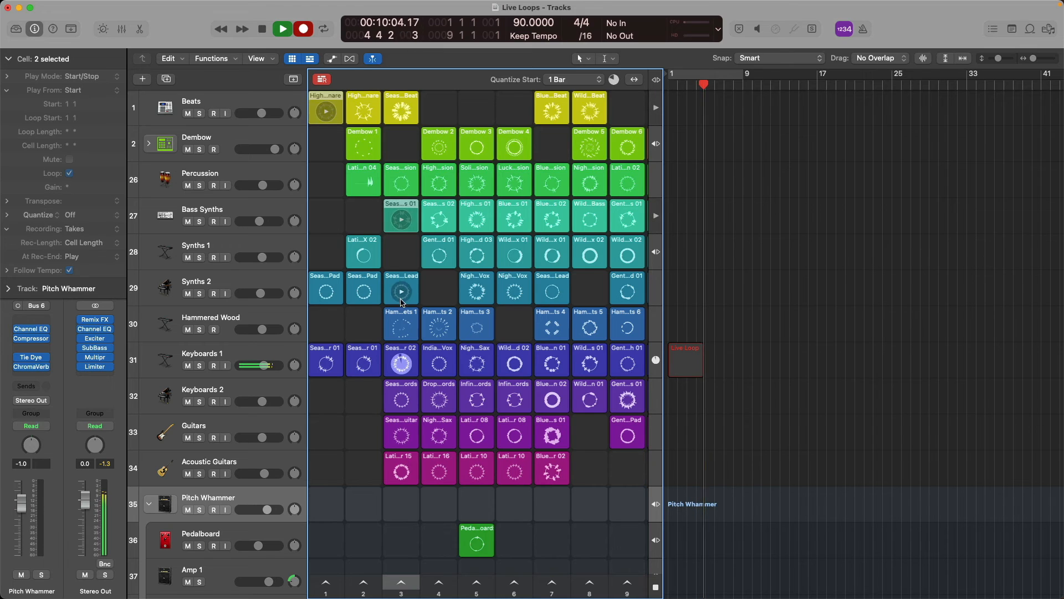
# Queue the Latin Pop FX 02 and scene 3 Seaside Synth Lead cells and launch them together
pyautogui.click(365, 242)
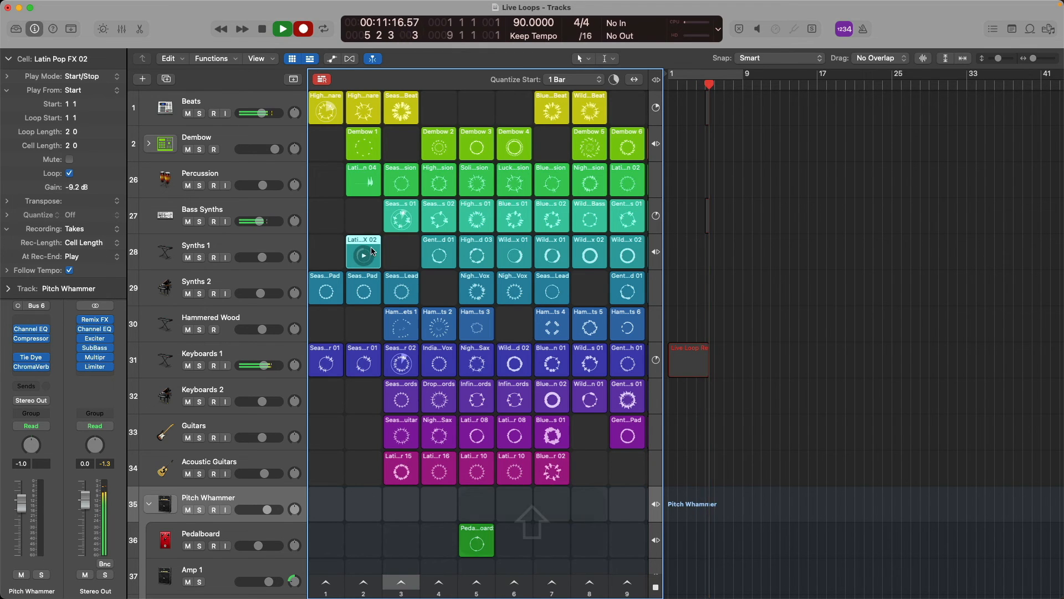
pyautogui.keyDown('shift'); pyautogui.click(397, 277); pyautogui.keyUp('shift')
pyautogui.hotkey('alt', 'shift', 'Return')
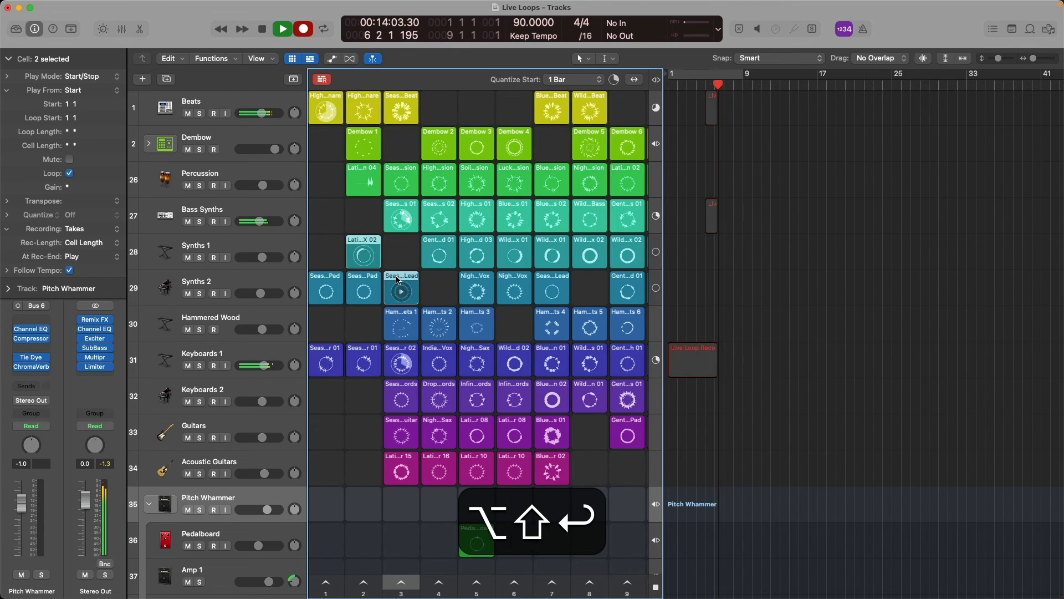
pyautogui.hotkey('alt', 'Return')
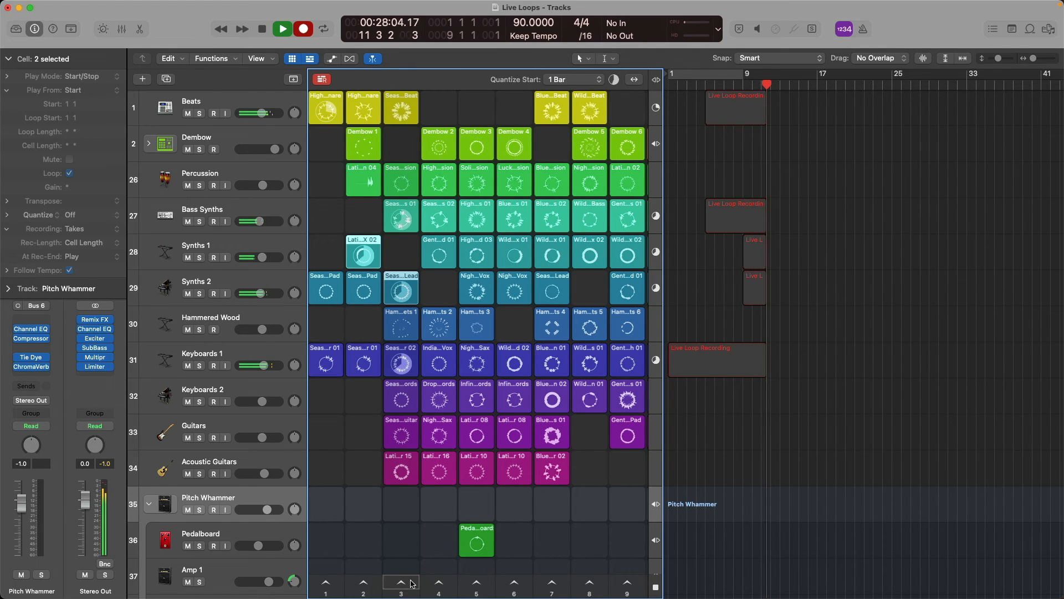
# Launch scene 3 so that all of its cells play together in the recording
pyautogui.click(402, 581)
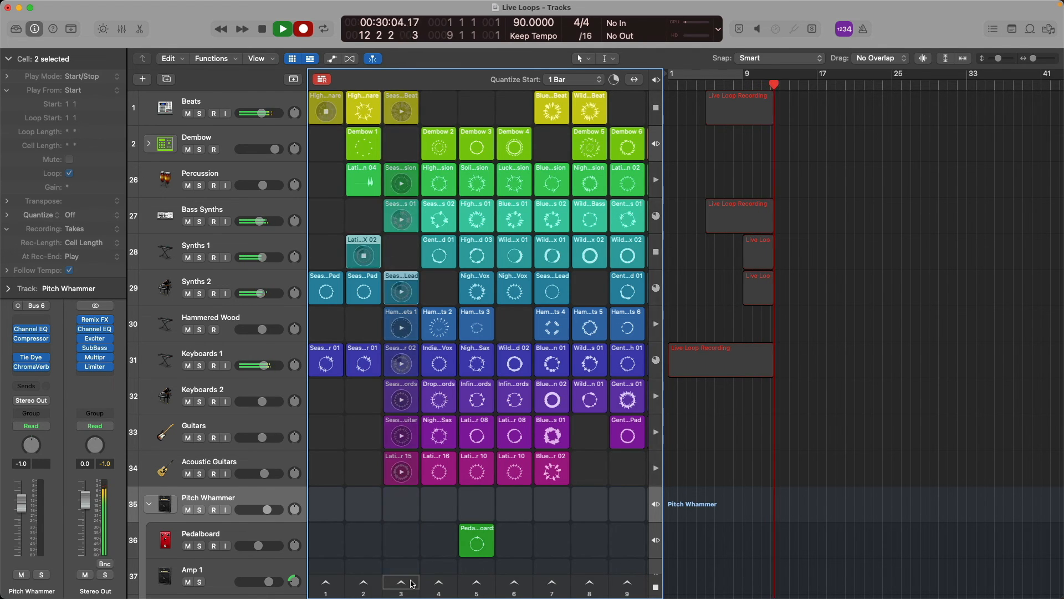
pyautogui.rightClick(412, 582)
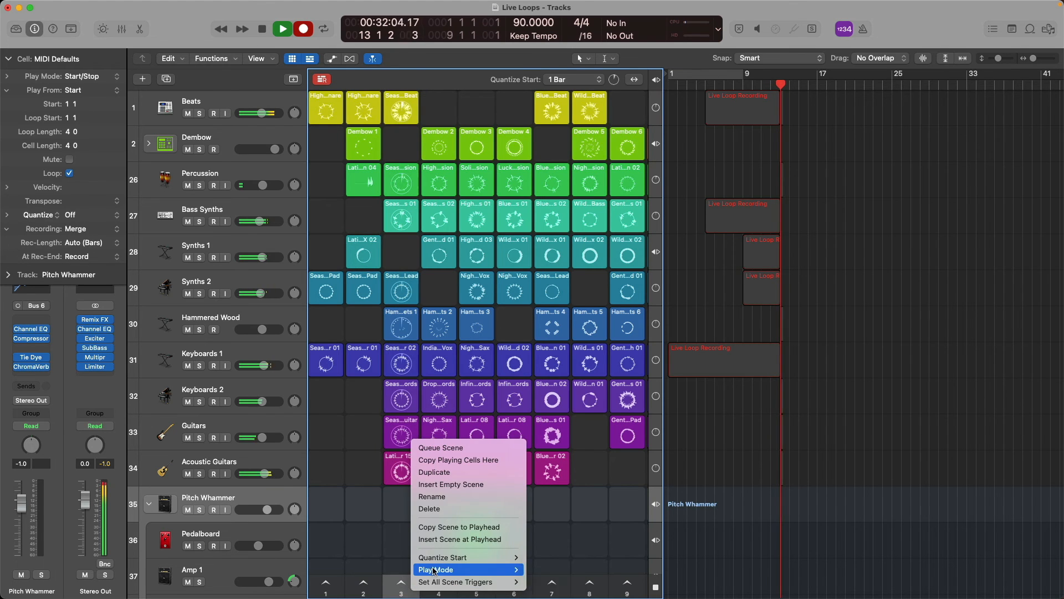
pyautogui.moveTo(434, 571)
pyautogui.click(549, 560)
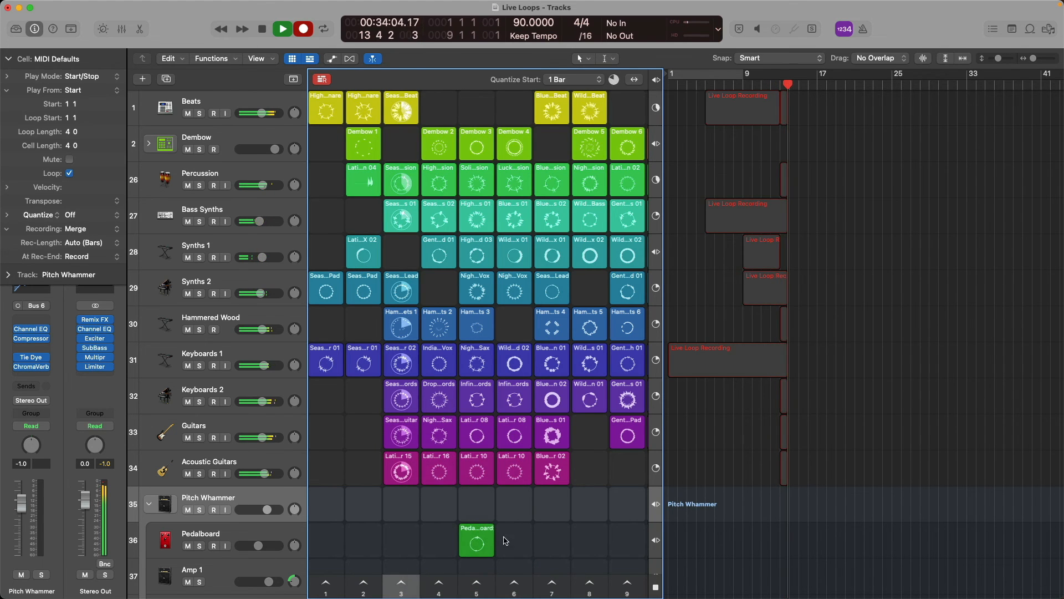
# Queue the Pedalboard, Blue Sky Beat, and scene 5 Acoustic Guitars, Bass Synths and Percussion cells, and launch them in place of scene 3
pyautogui.click(476, 540)
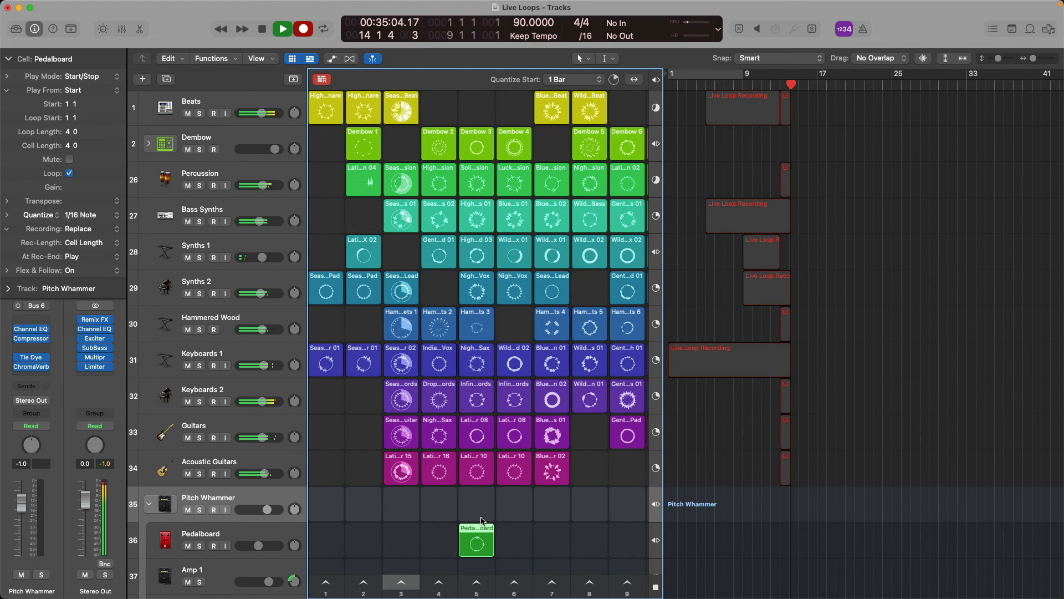
pyautogui.keyDown('shift'); pyautogui.click(478, 460); pyautogui.keyUp('shift')
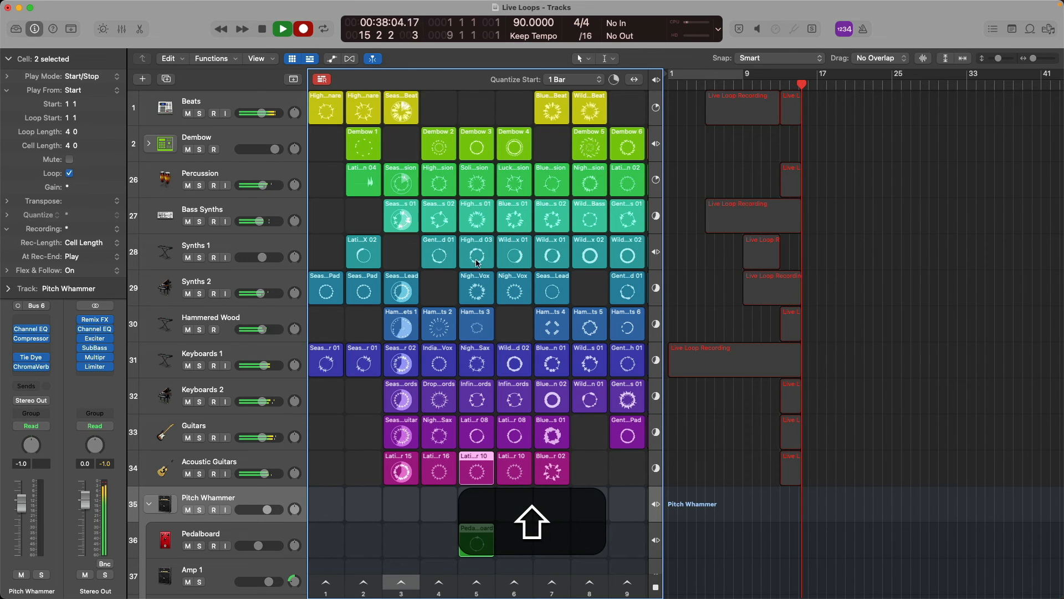
pyautogui.keyDown('shift'); pyautogui.click(477, 215); pyautogui.keyUp('shift')
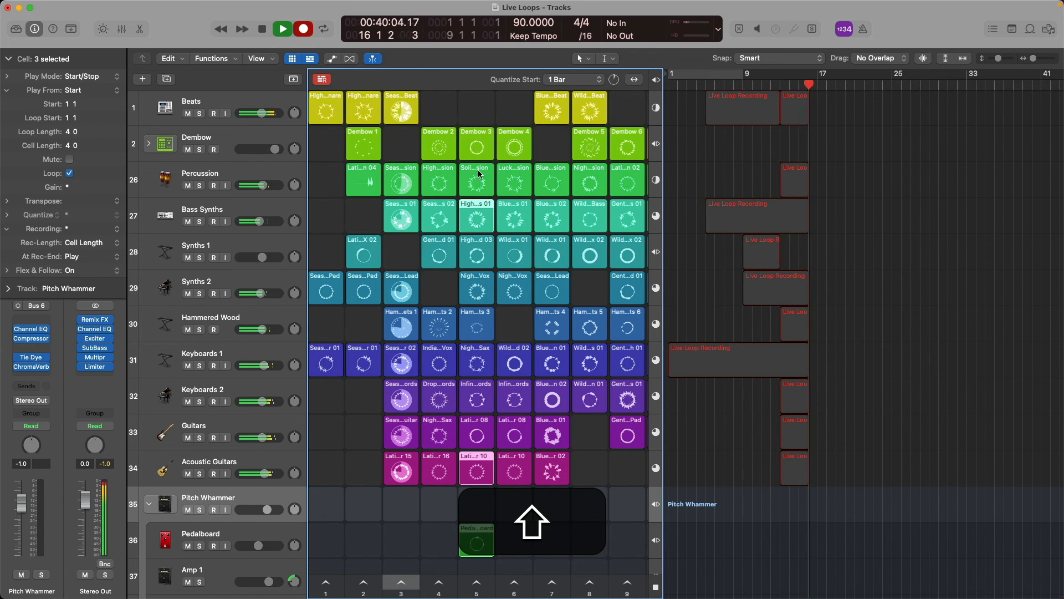
pyautogui.keyDown('shift'); pyautogui.click(478, 174); pyautogui.keyUp('shift')
pyautogui.keyDown('shift'); pyautogui.click(536, 99); pyautogui.keyUp('shift')
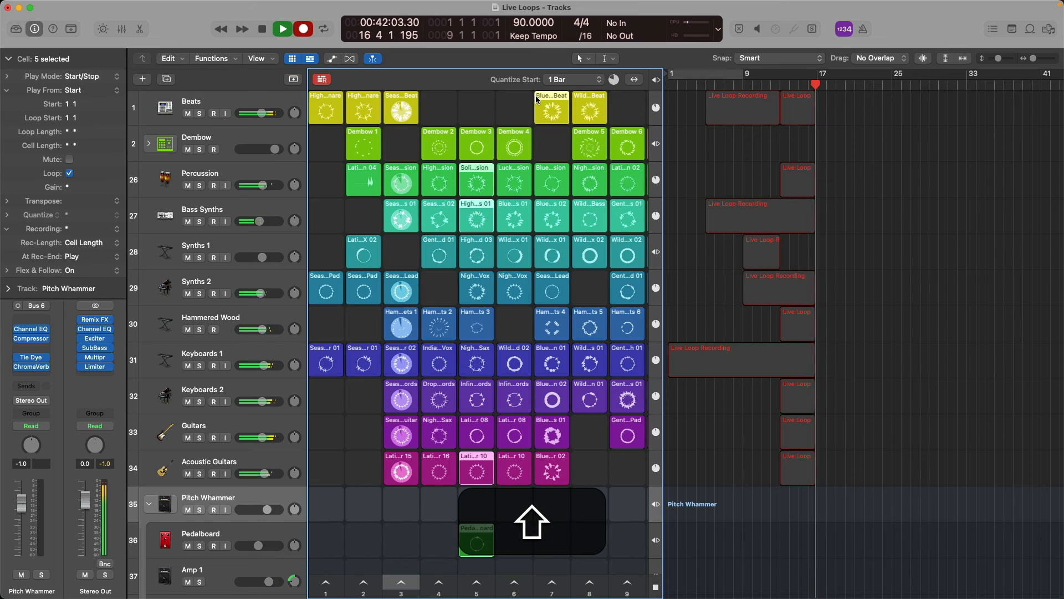
pyautogui.hotkey('alt', 'shift', 'Return')
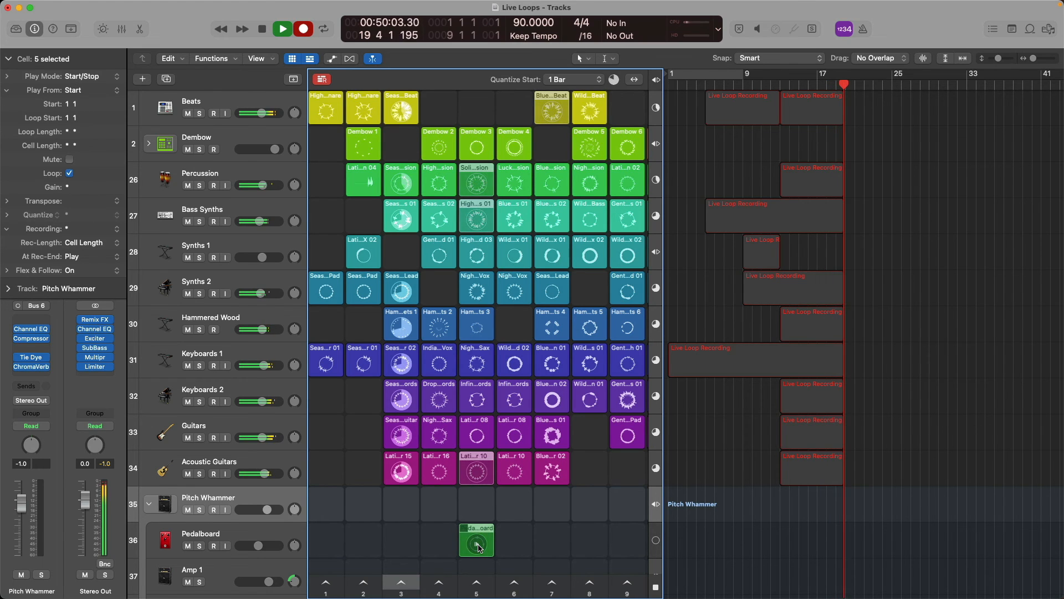
pyautogui.rightClick(409, 583)
pyautogui.click(406, 586)
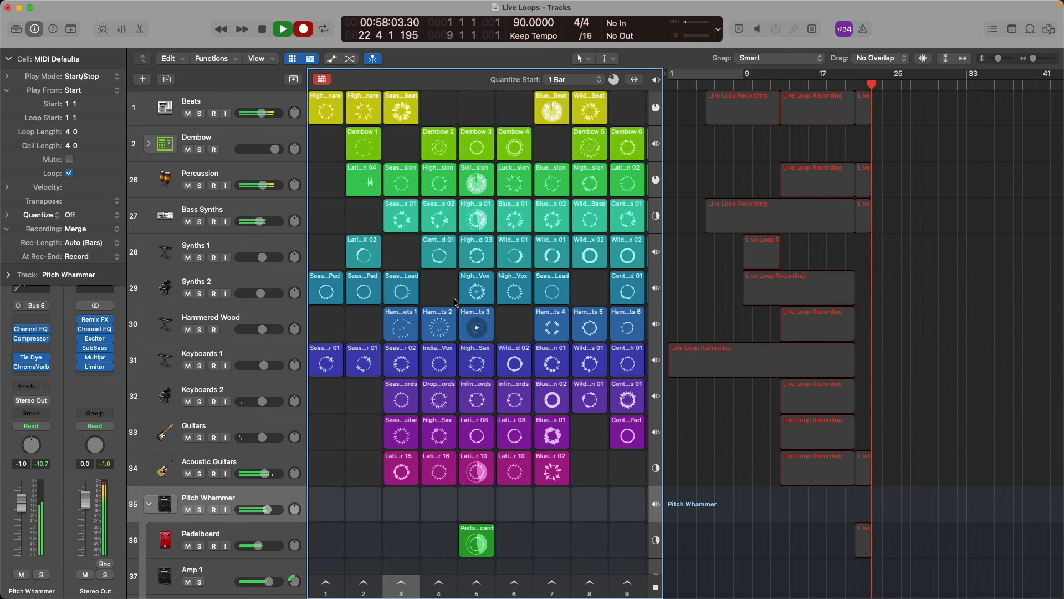
# Queue the Latin Pop FX 02 cell and the scene 5 Synths 2 vox cell and launch them together
pyautogui.click(363, 252)
pyautogui.keyDown('shift'); pyautogui.click(475, 282); pyautogui.keyUp('shift')
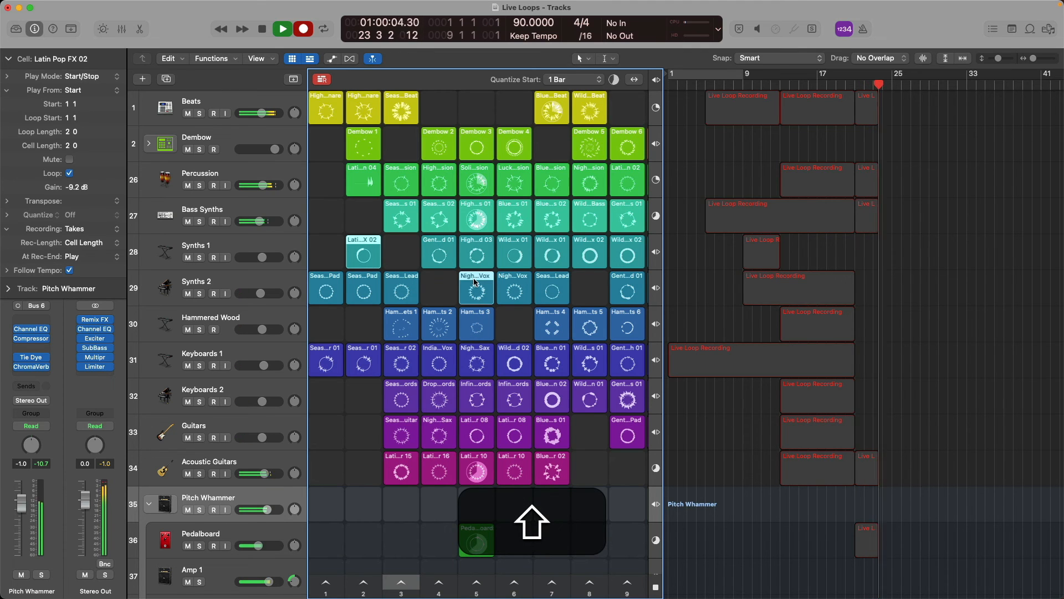
pyautogui.hotkey('alt', 'shift', 'Return')
pyautogui.hotkey('alt', 'Return')
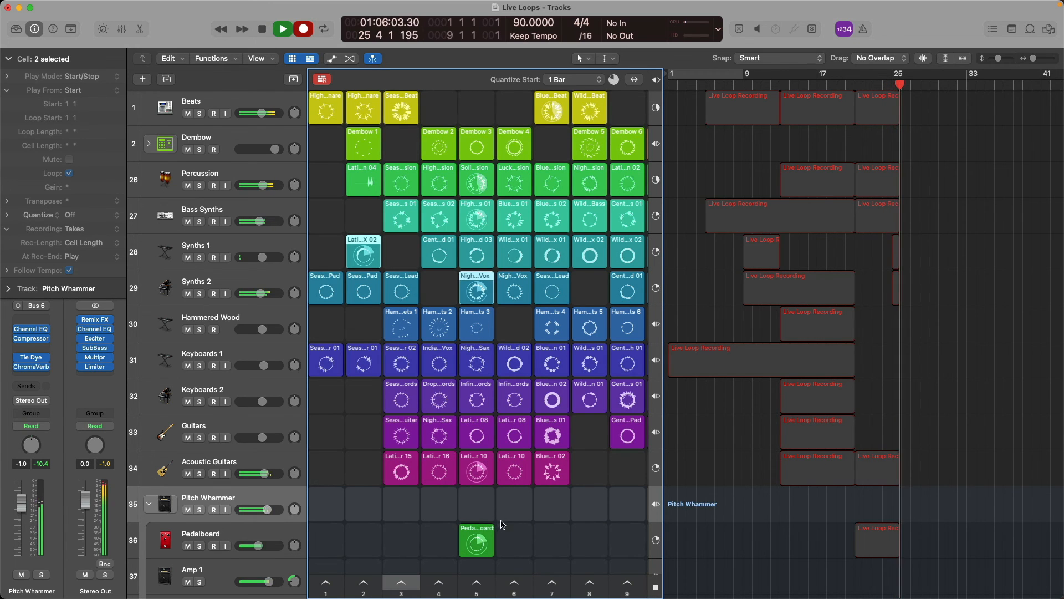
# Queue and launch scene 6, and end the performance recording
pyautogui.click(516, 583)
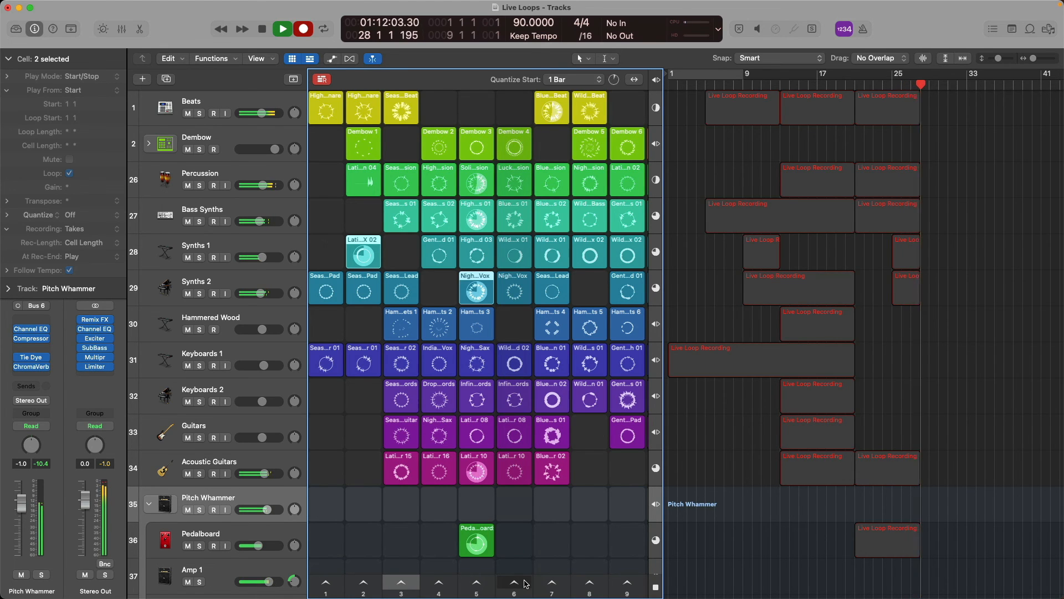
pyautogui.click(526, 583)
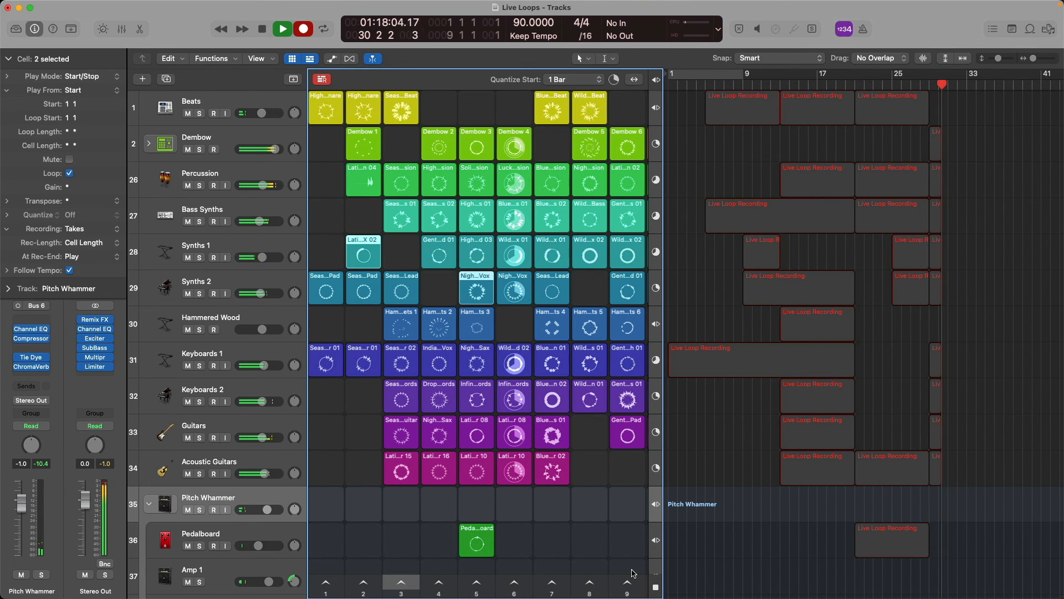
pyautogui.press('space')
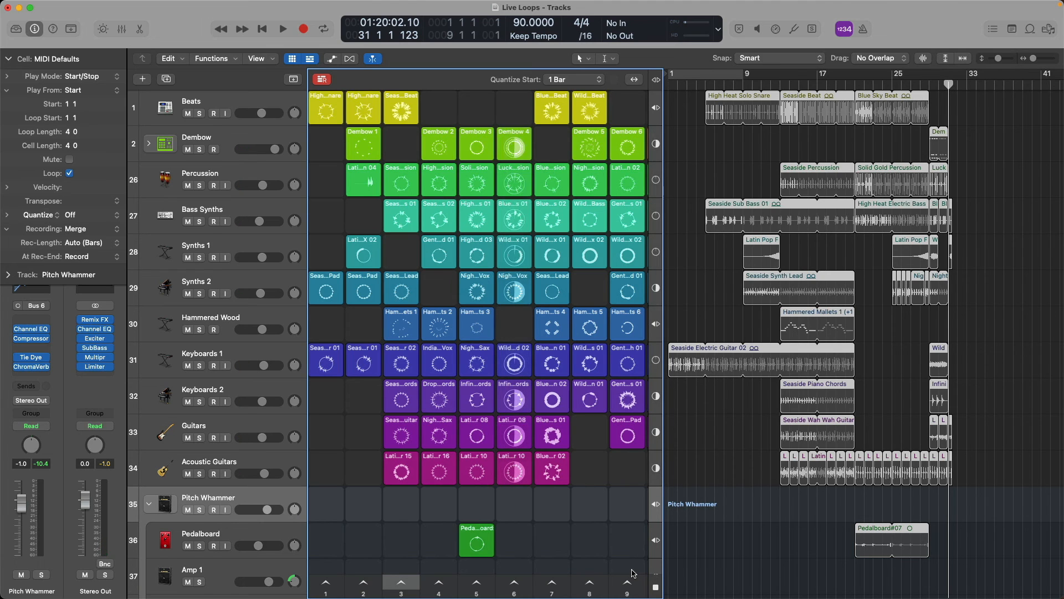
# Stop all grid cells, switch every track to Tracks area playback, and play the recorded arrangement from the beginning
pyautogui.click(655, 585)
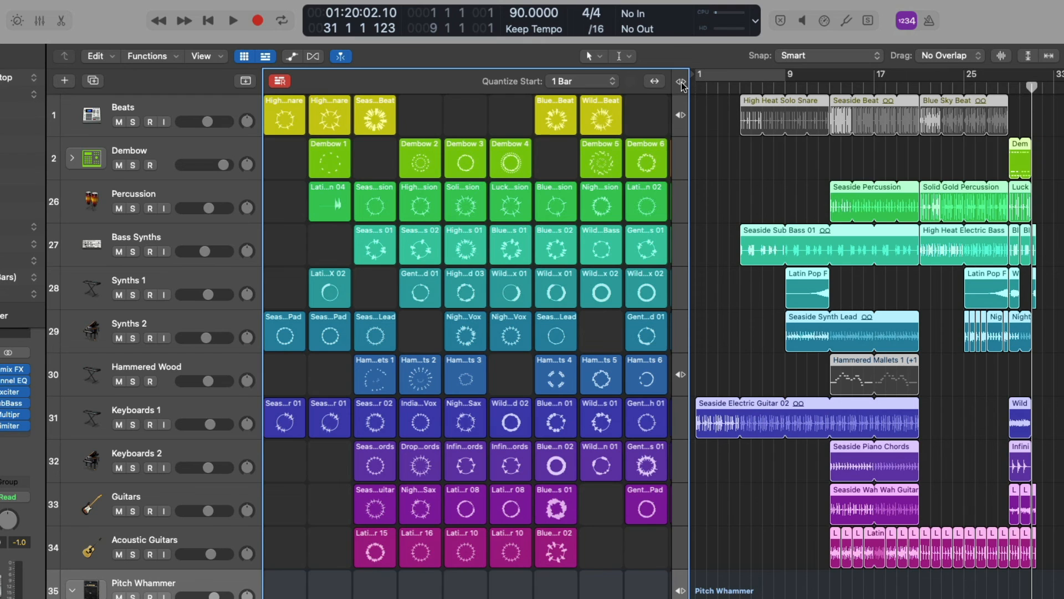
pyautogui.click(681, 82)
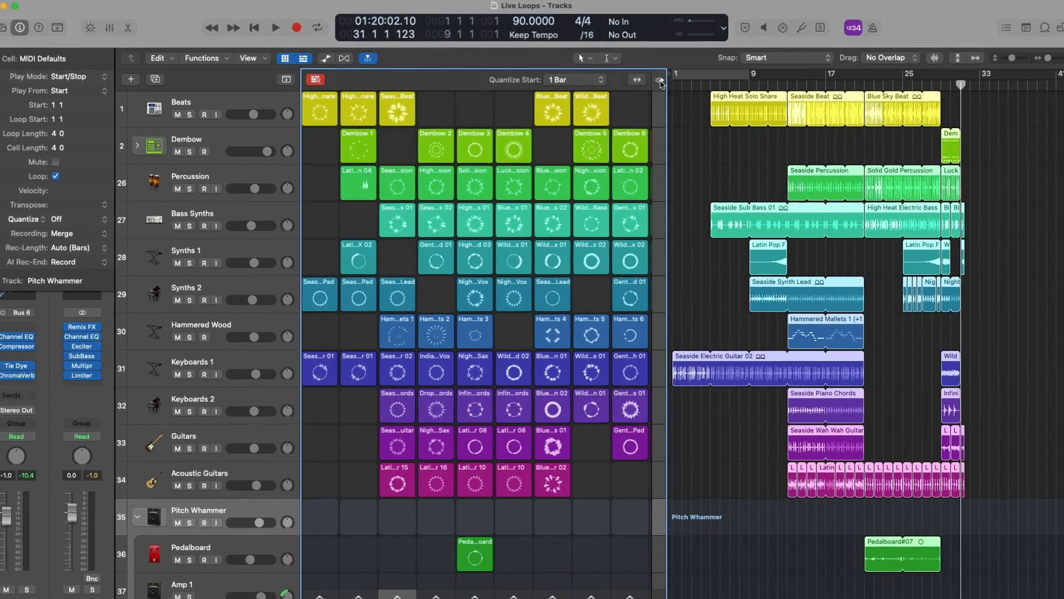
pyautogui.press('space')
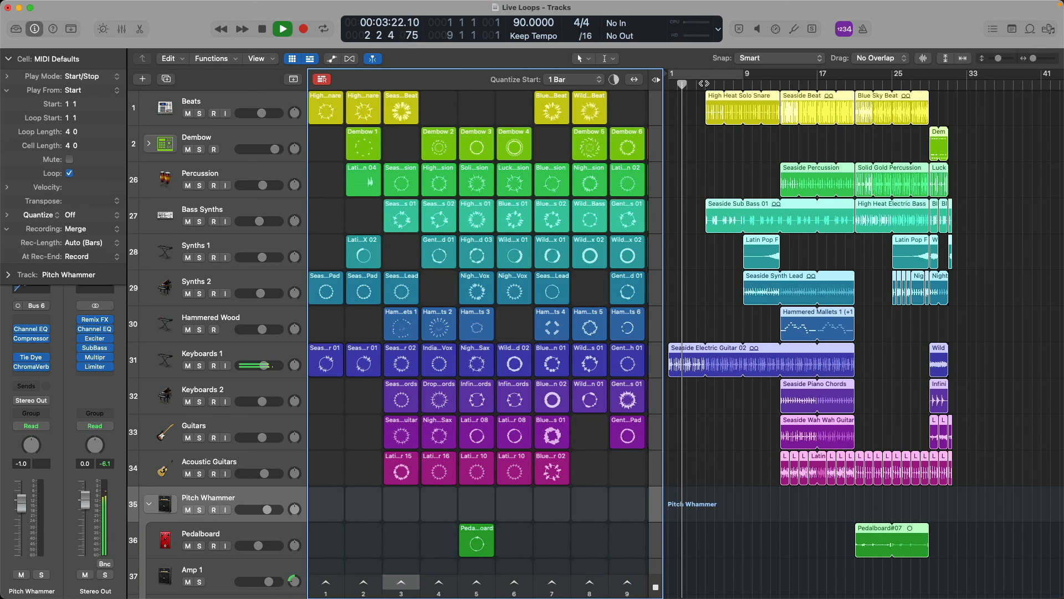
# Play the recorded arrangement from bar 5 and from bar 21, and stop playback
pyautogui.click(704, 84)
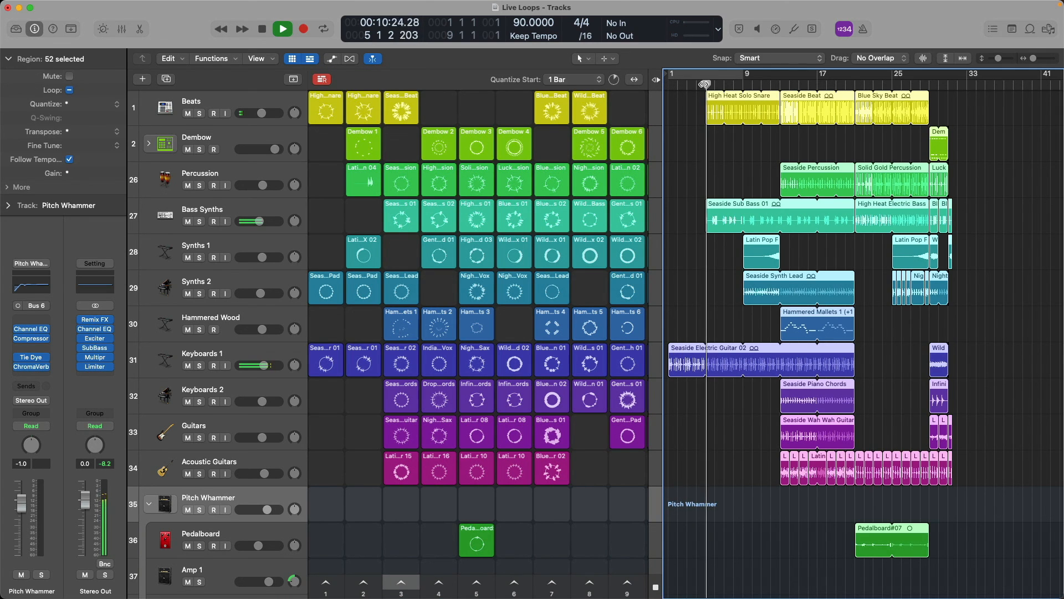
pyautogui.click(855, 84)
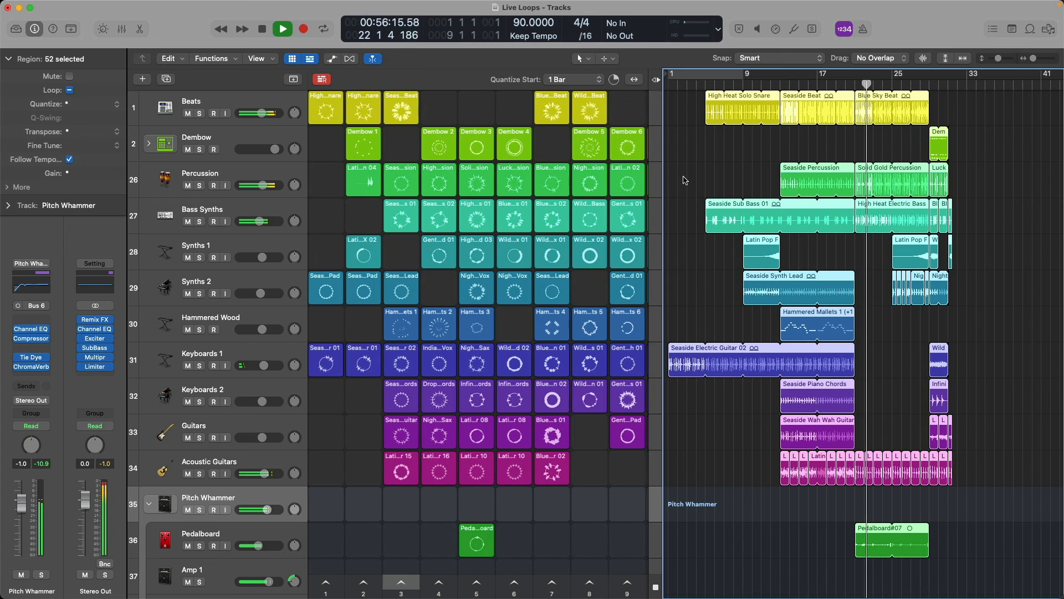
pyautogui.press('space')
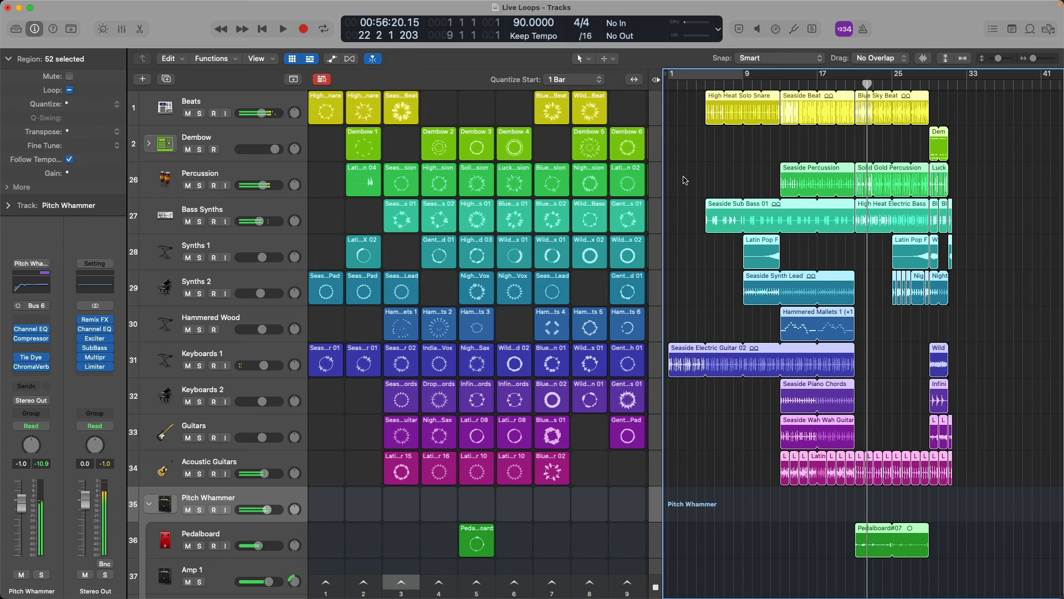
# Switch all tracks to Live Loops, play the scene 5 Acoustic Guitars and Keyboards 2 cells, stop them, and return all tracks to the arrangement
pyautogui.click(655, 81)
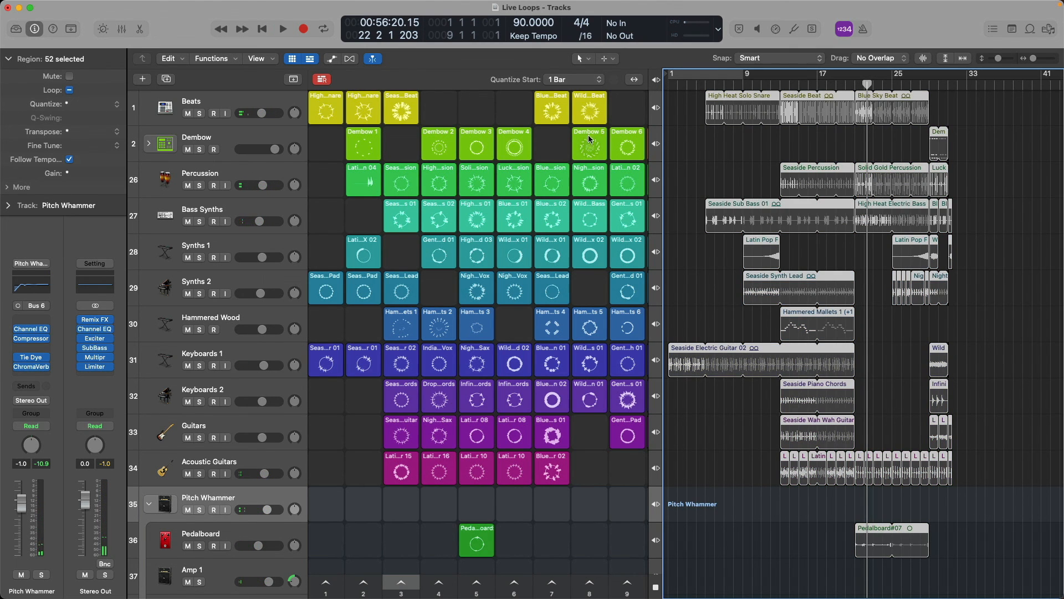
pyautogui.click(476, 472)
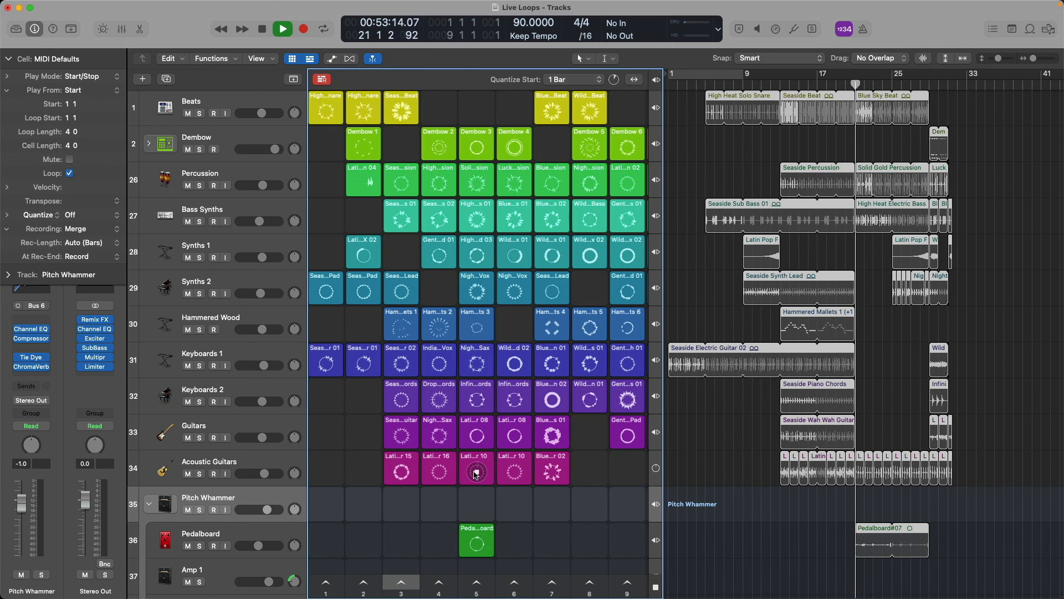
pyautogui.click(480, 406)
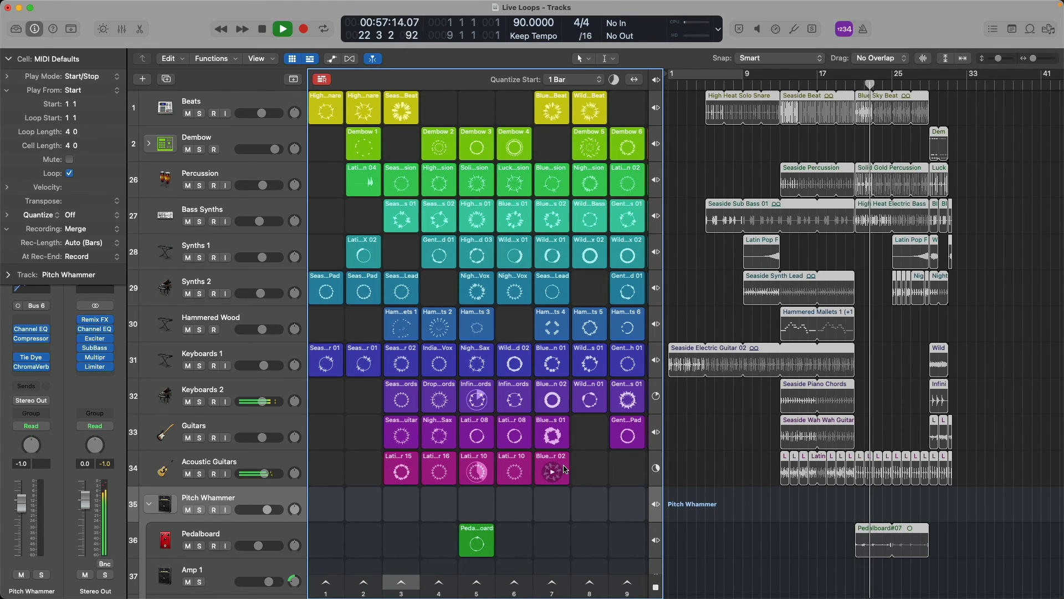
pyautogui.click(656, 587)
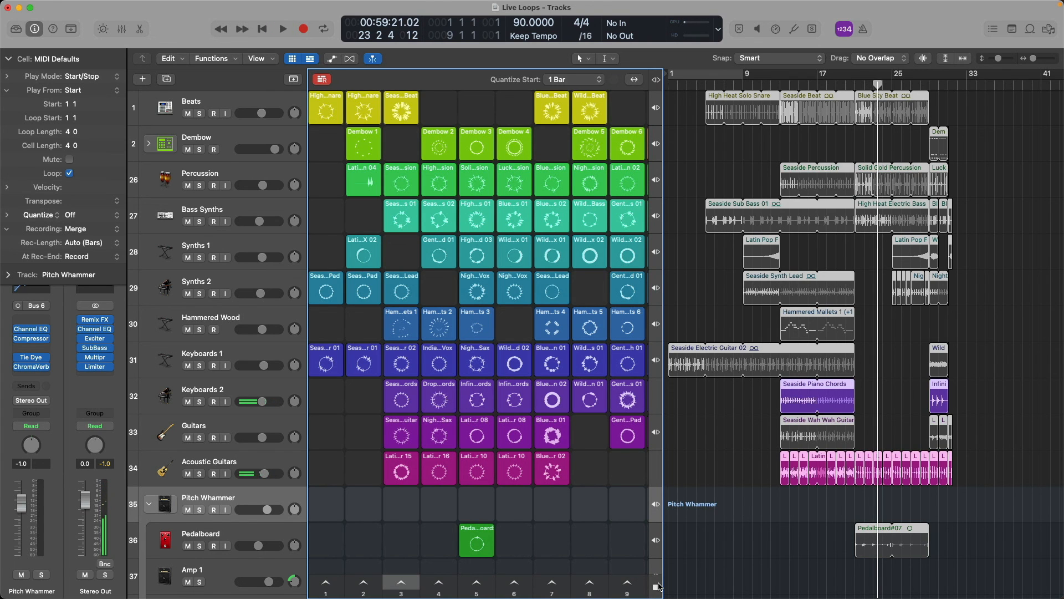
pyautogui.click(657, 81)
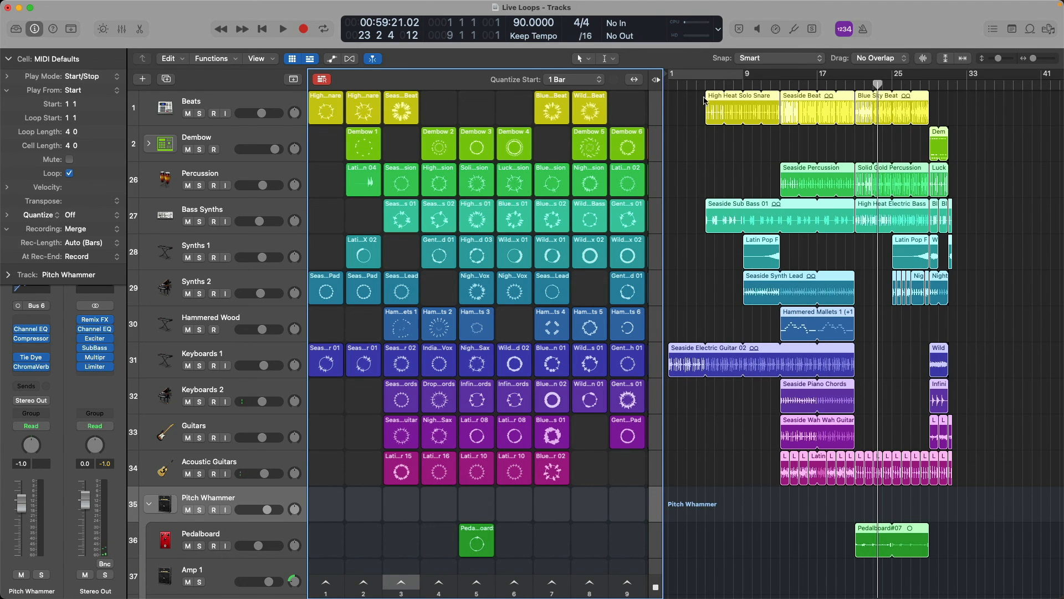
# Play the arrangement from bar 13 with only Keyboards 1 switched to Live Loops, launching its cells in scenes 6, 4 and 2
pyautogui.click(778, 88)
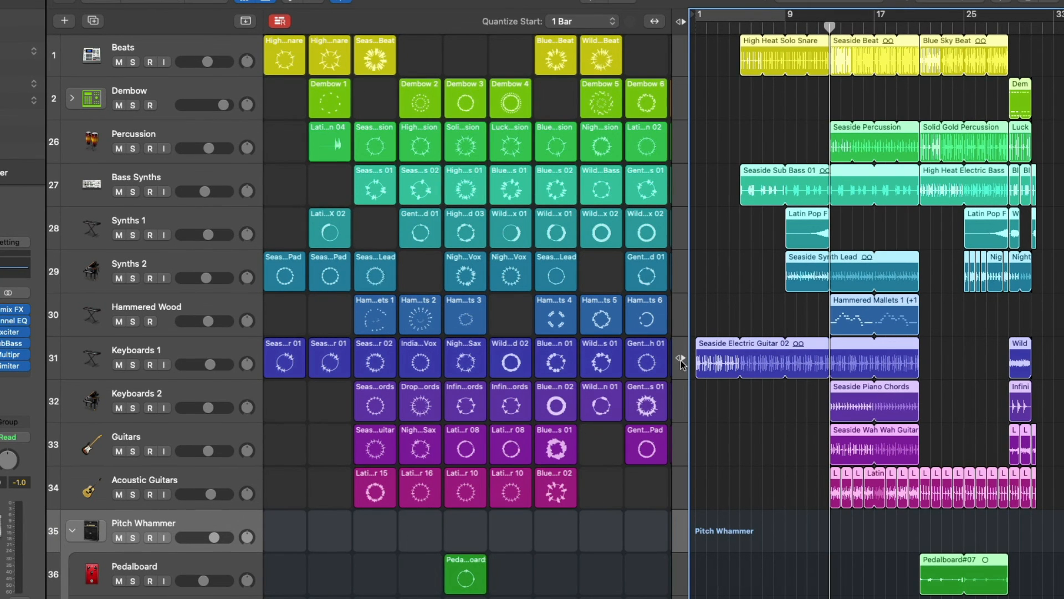
pyautogui.click(678, 359)
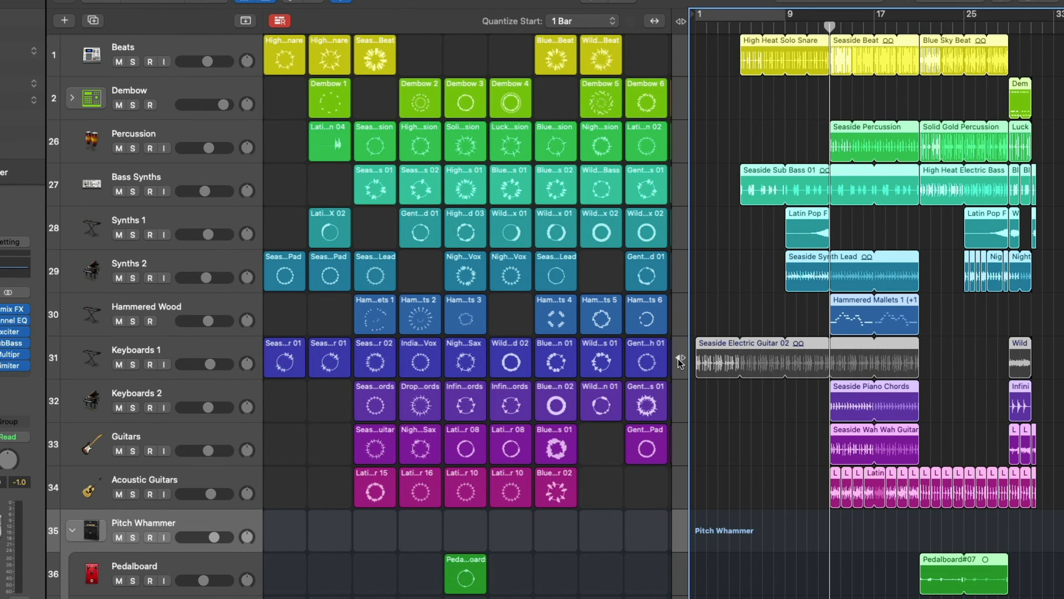
pyautogui.press('space')
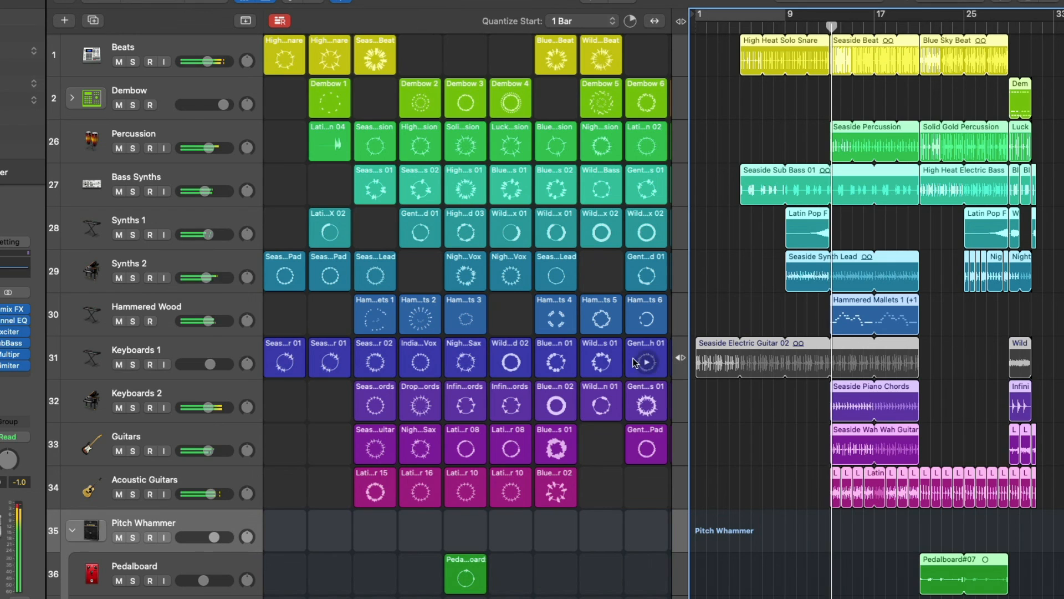
pyautogui.click(512, 363)
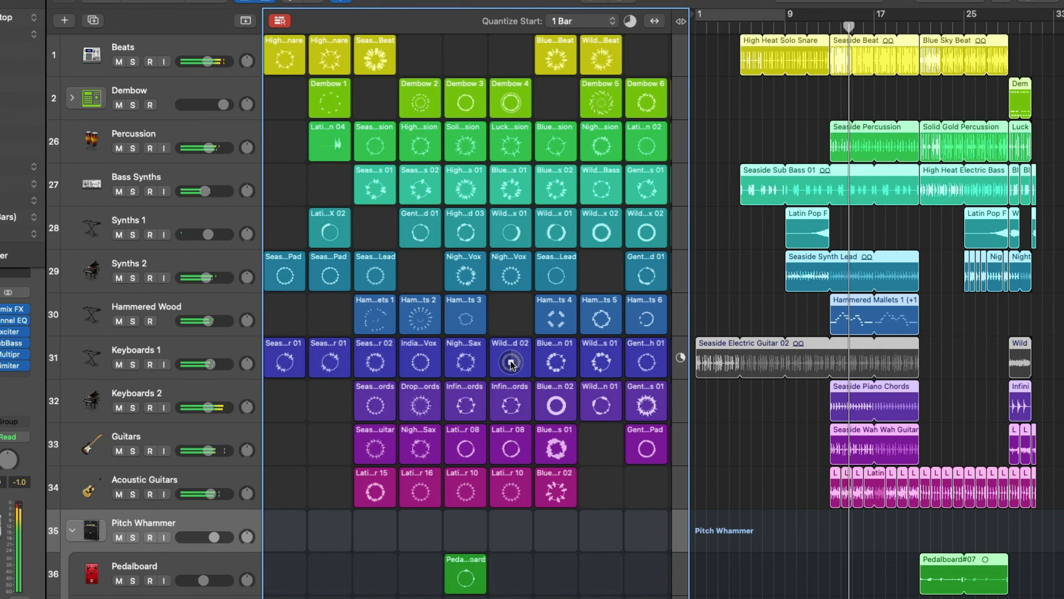
pyautogui.click(423, 363)
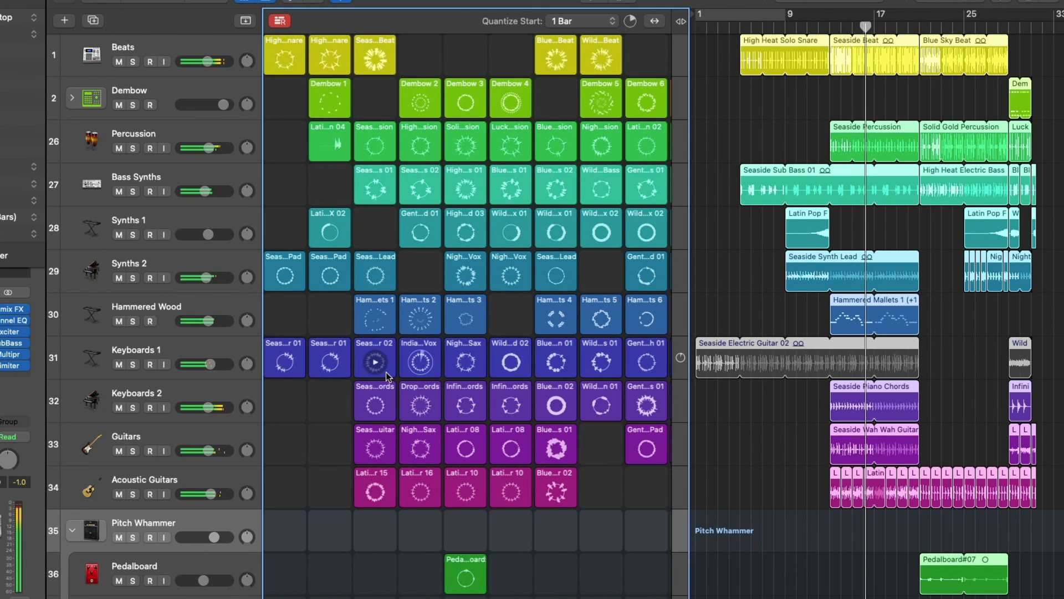
pyautogui.click(332, 367)
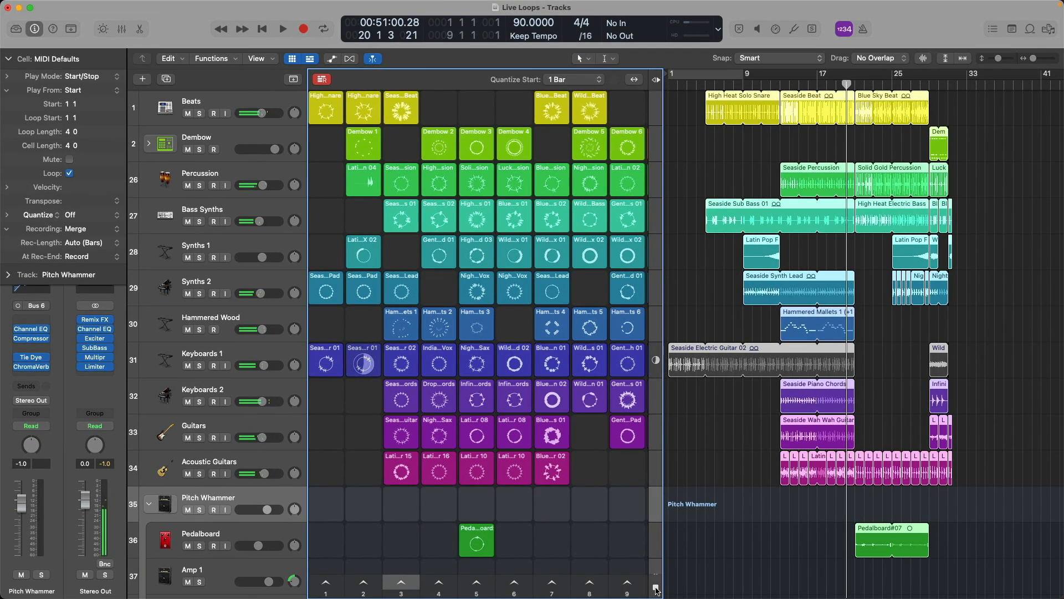
# Copy the scene 2 Seaside Electric Guitar 01 cell to the Keyboards 1 track in the Tracks area at about bar 23
pyautogui.click(366, 353)
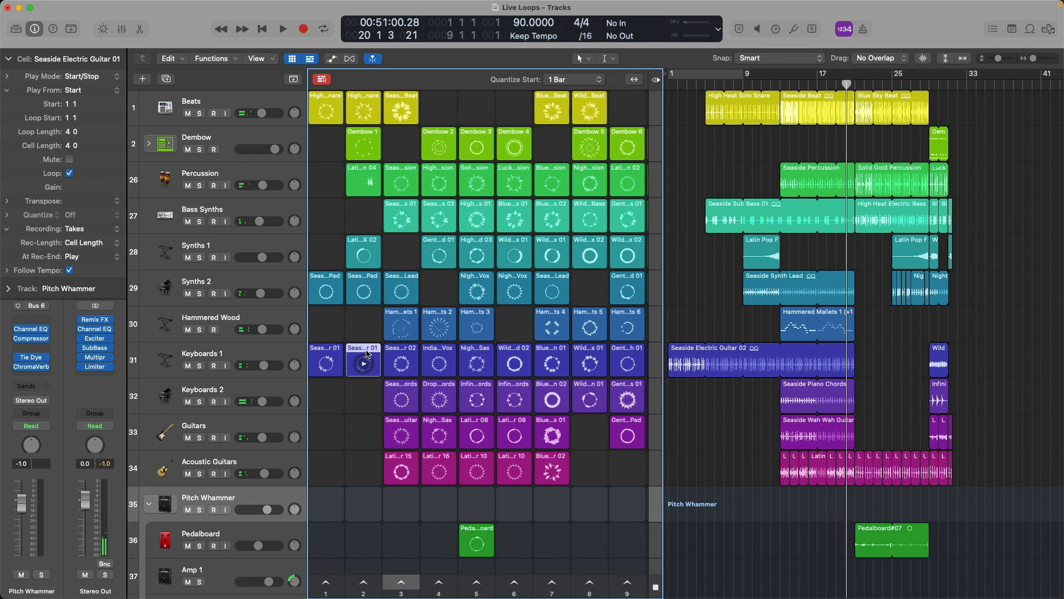
pyautogui.moveTo(366, 353); pyautogui.dragTo(873, 354)
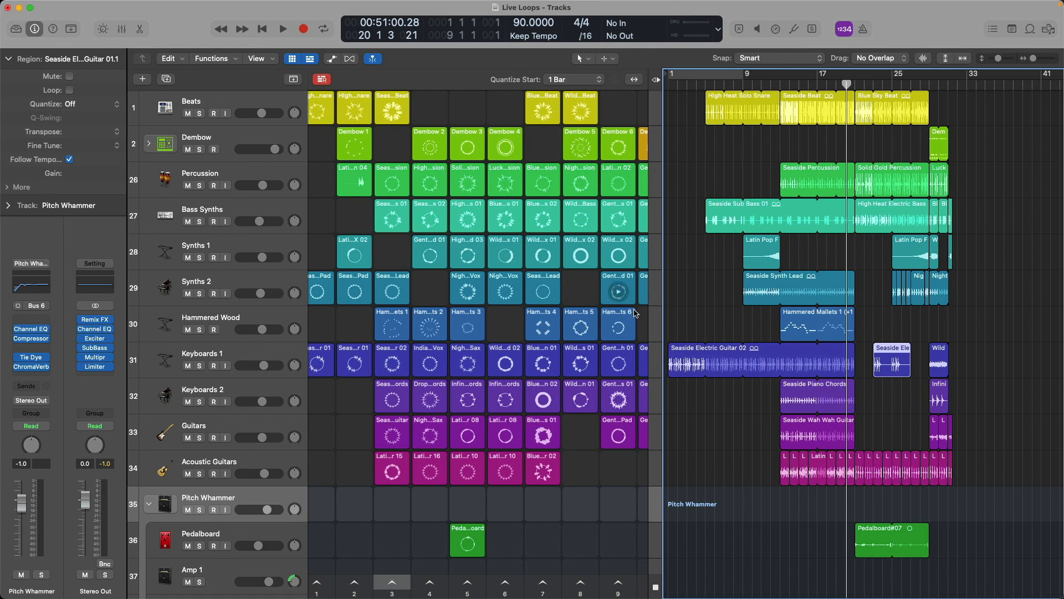
# Delete all regions on the Keyboards 1 track in the Tracks area
pyautogui.click(680, 355)
pyautogui.keyDown('shift'); pyautogui.click(881, 352); pyautogui.keyUp('shift')
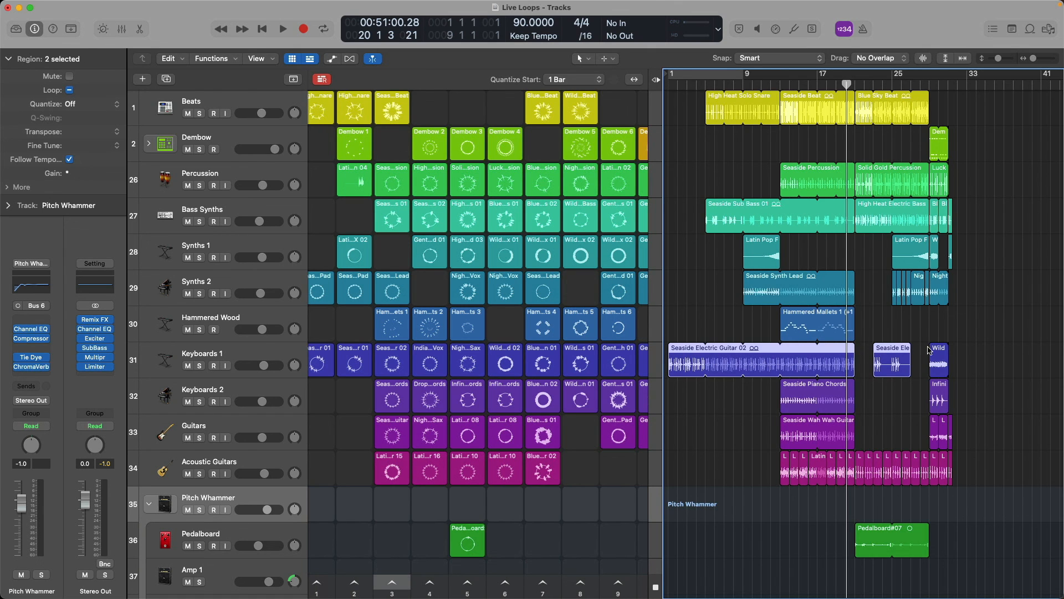
pyautogui.press('Delete')
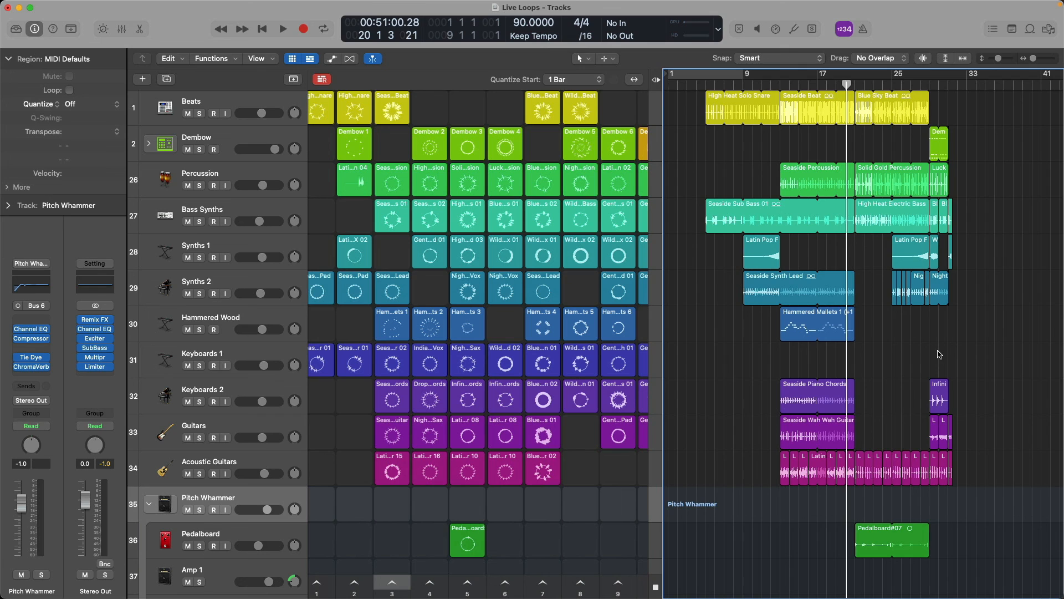
# Record a Keyboards 1 performance from the start of the project, launching its scene 2 and scene 3 cells, and end the recording
pyautogui.press('Return')
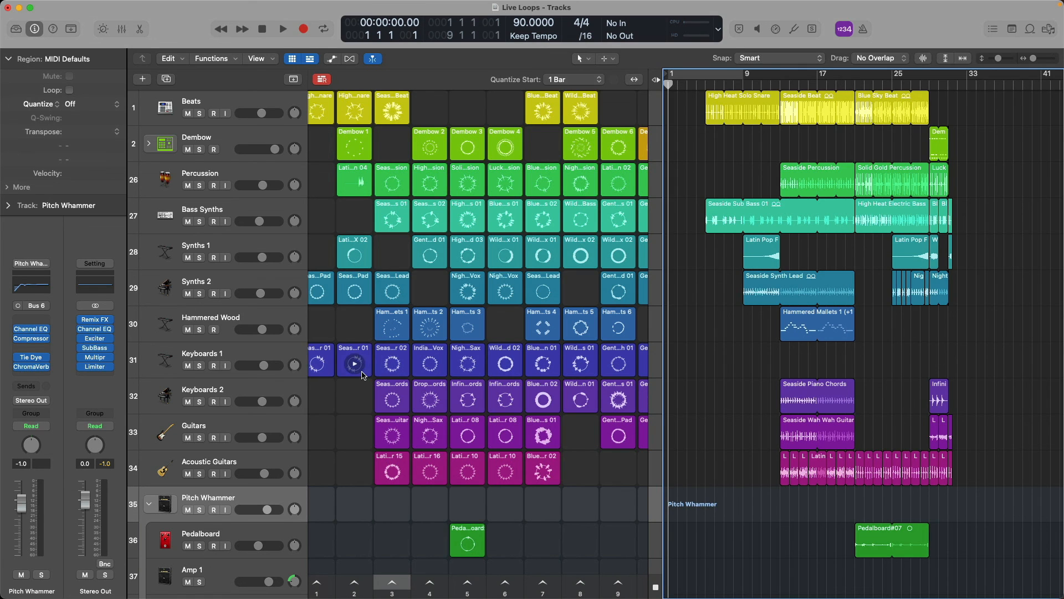
pyautogui.press('r')
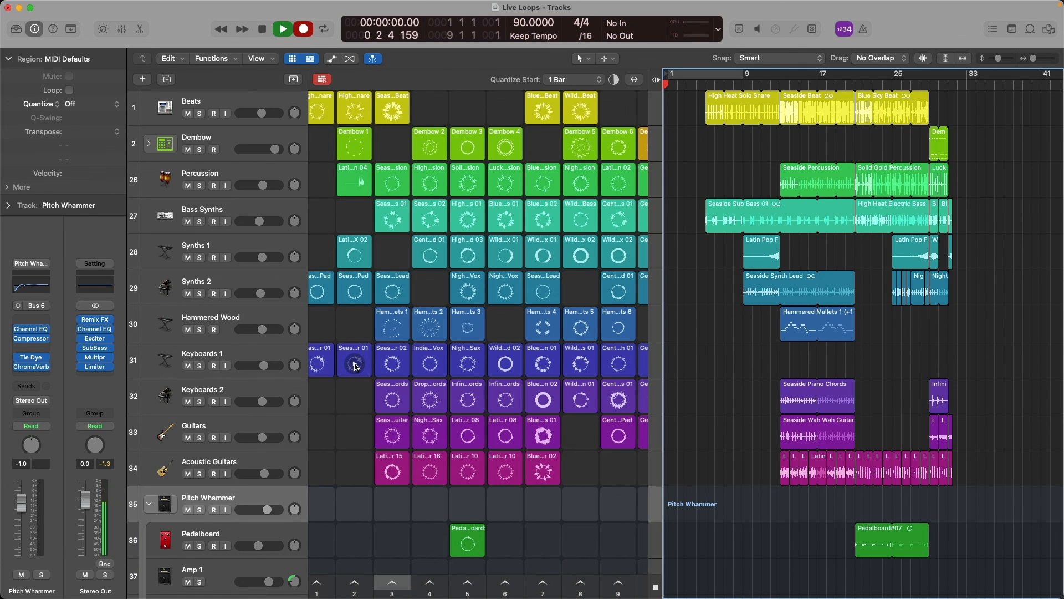
pyautogui.click(356, 365)
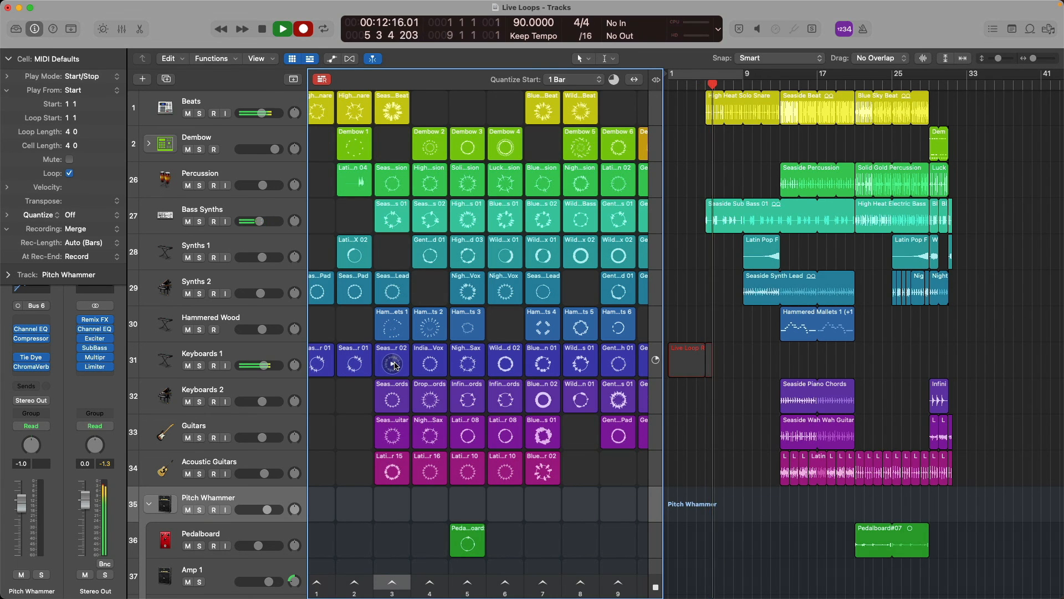
pyautogui.press('space')
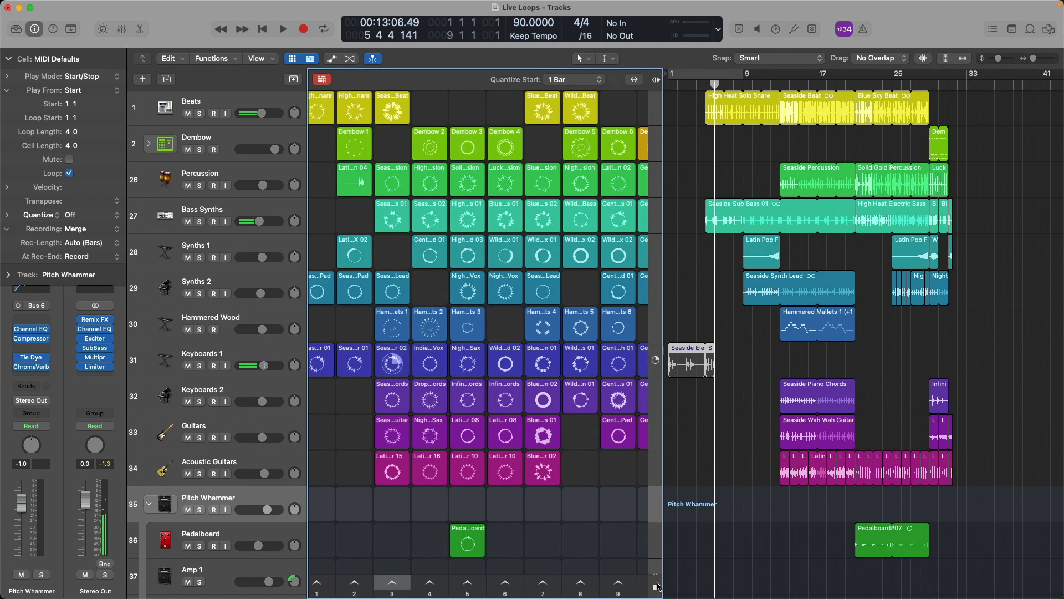